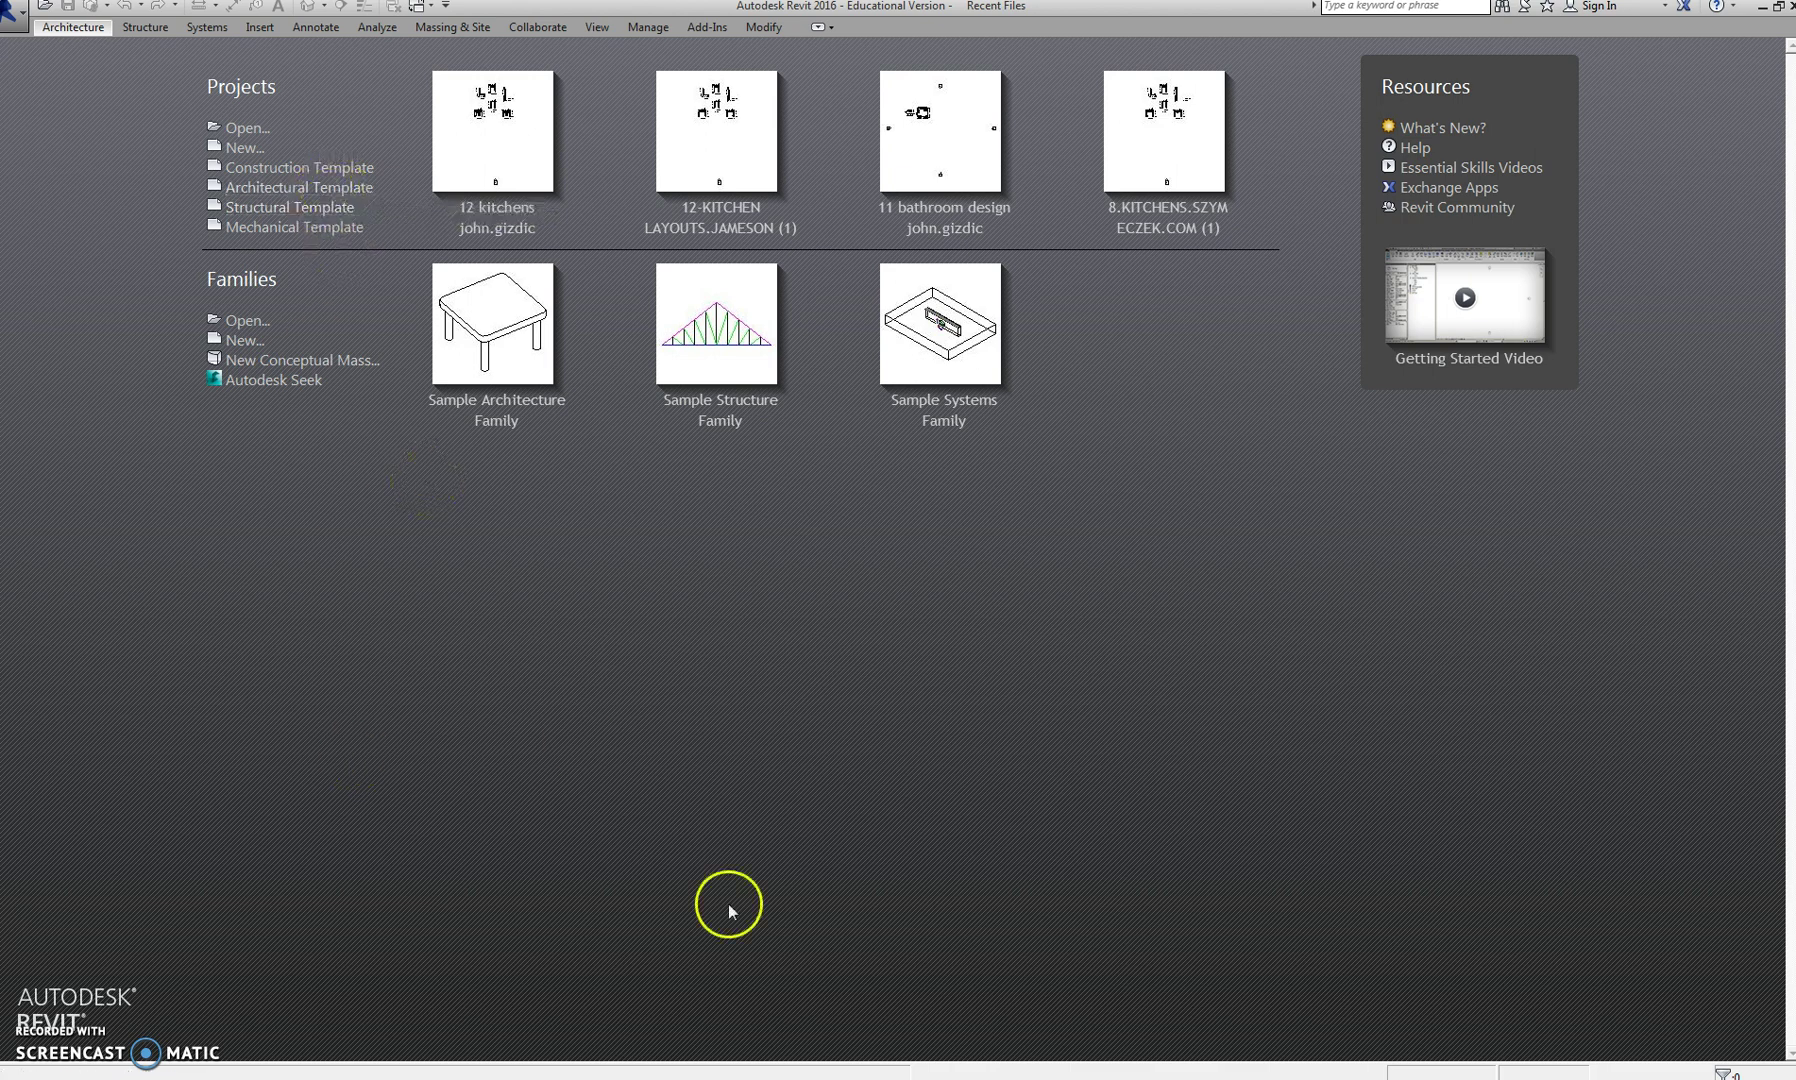
Create a new project from the Architectural Template and open its Site floor plan
left_click(292, 192)
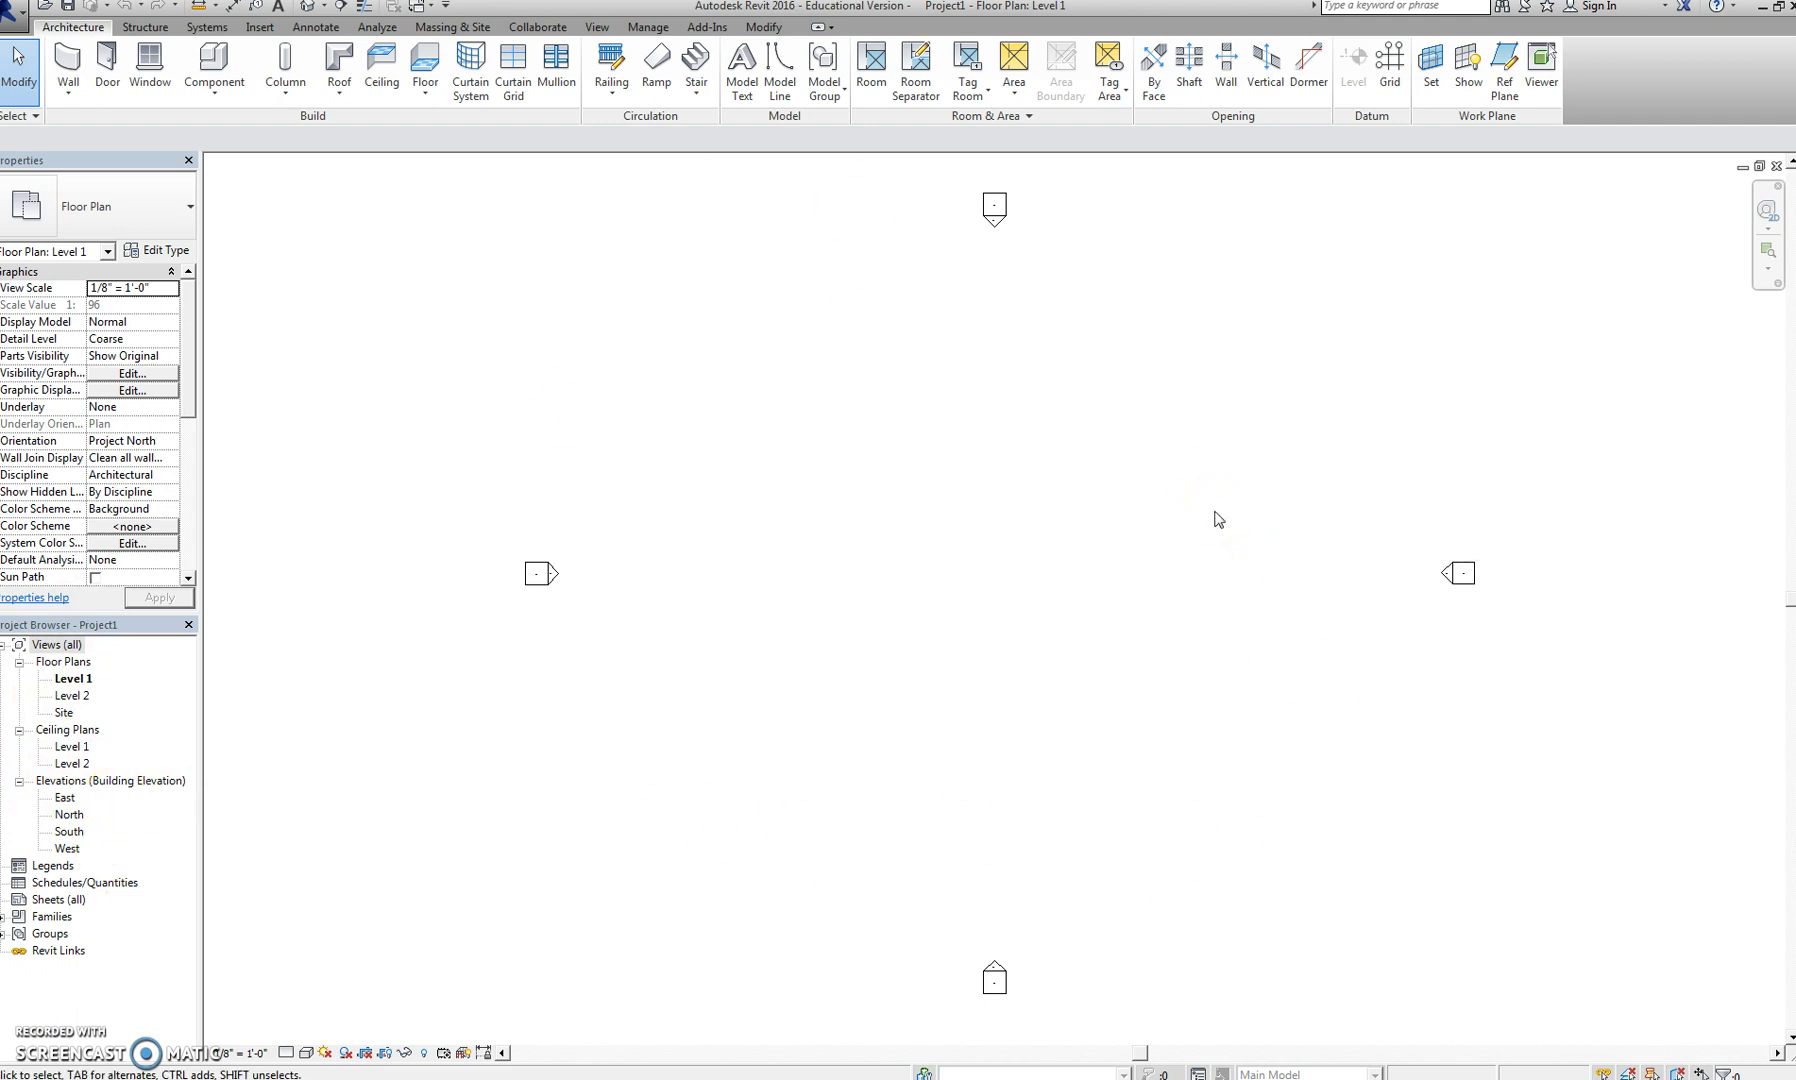
left_click(1181, 520)
double_click(65, 714)
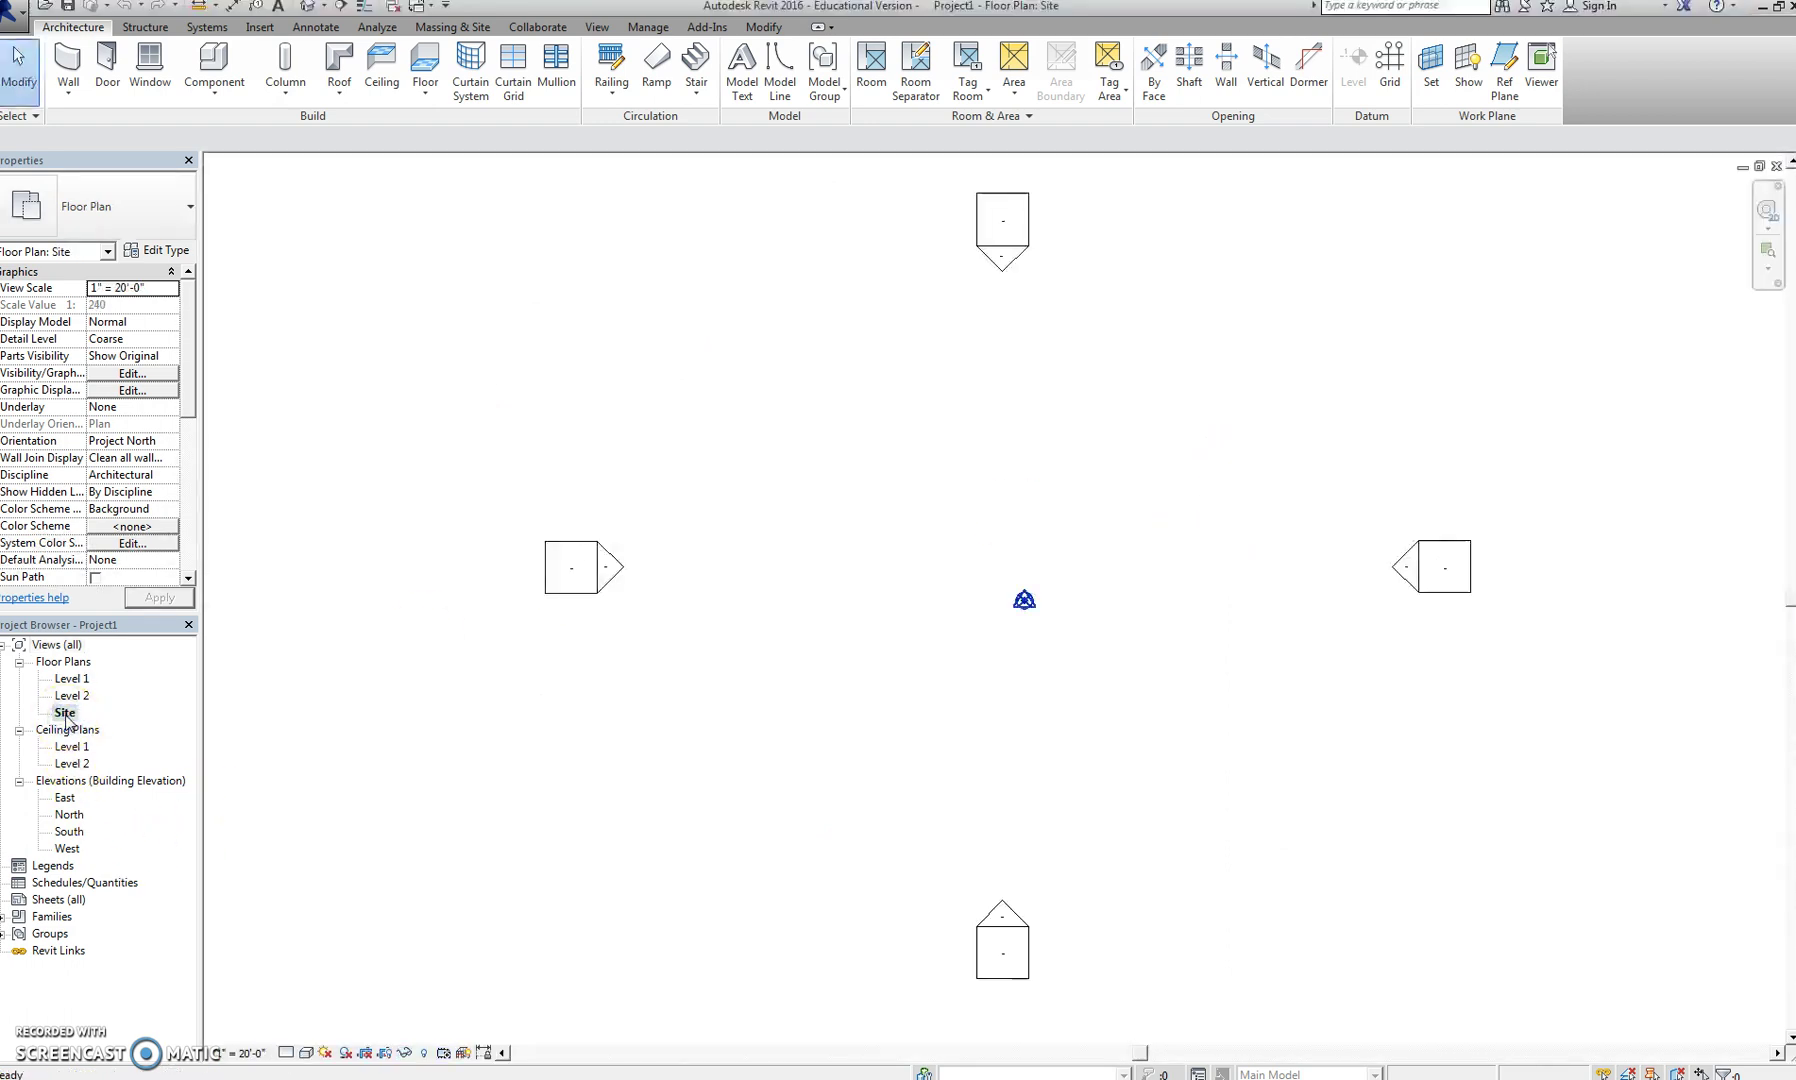
Import the GIS IMAGE picture from the project folder under E- SITE DEVELOPMENT and place it centred on the project base point
scroll(1147, 810, "down", 2)
middle_click_drag(1143, 802, 1016, 752)
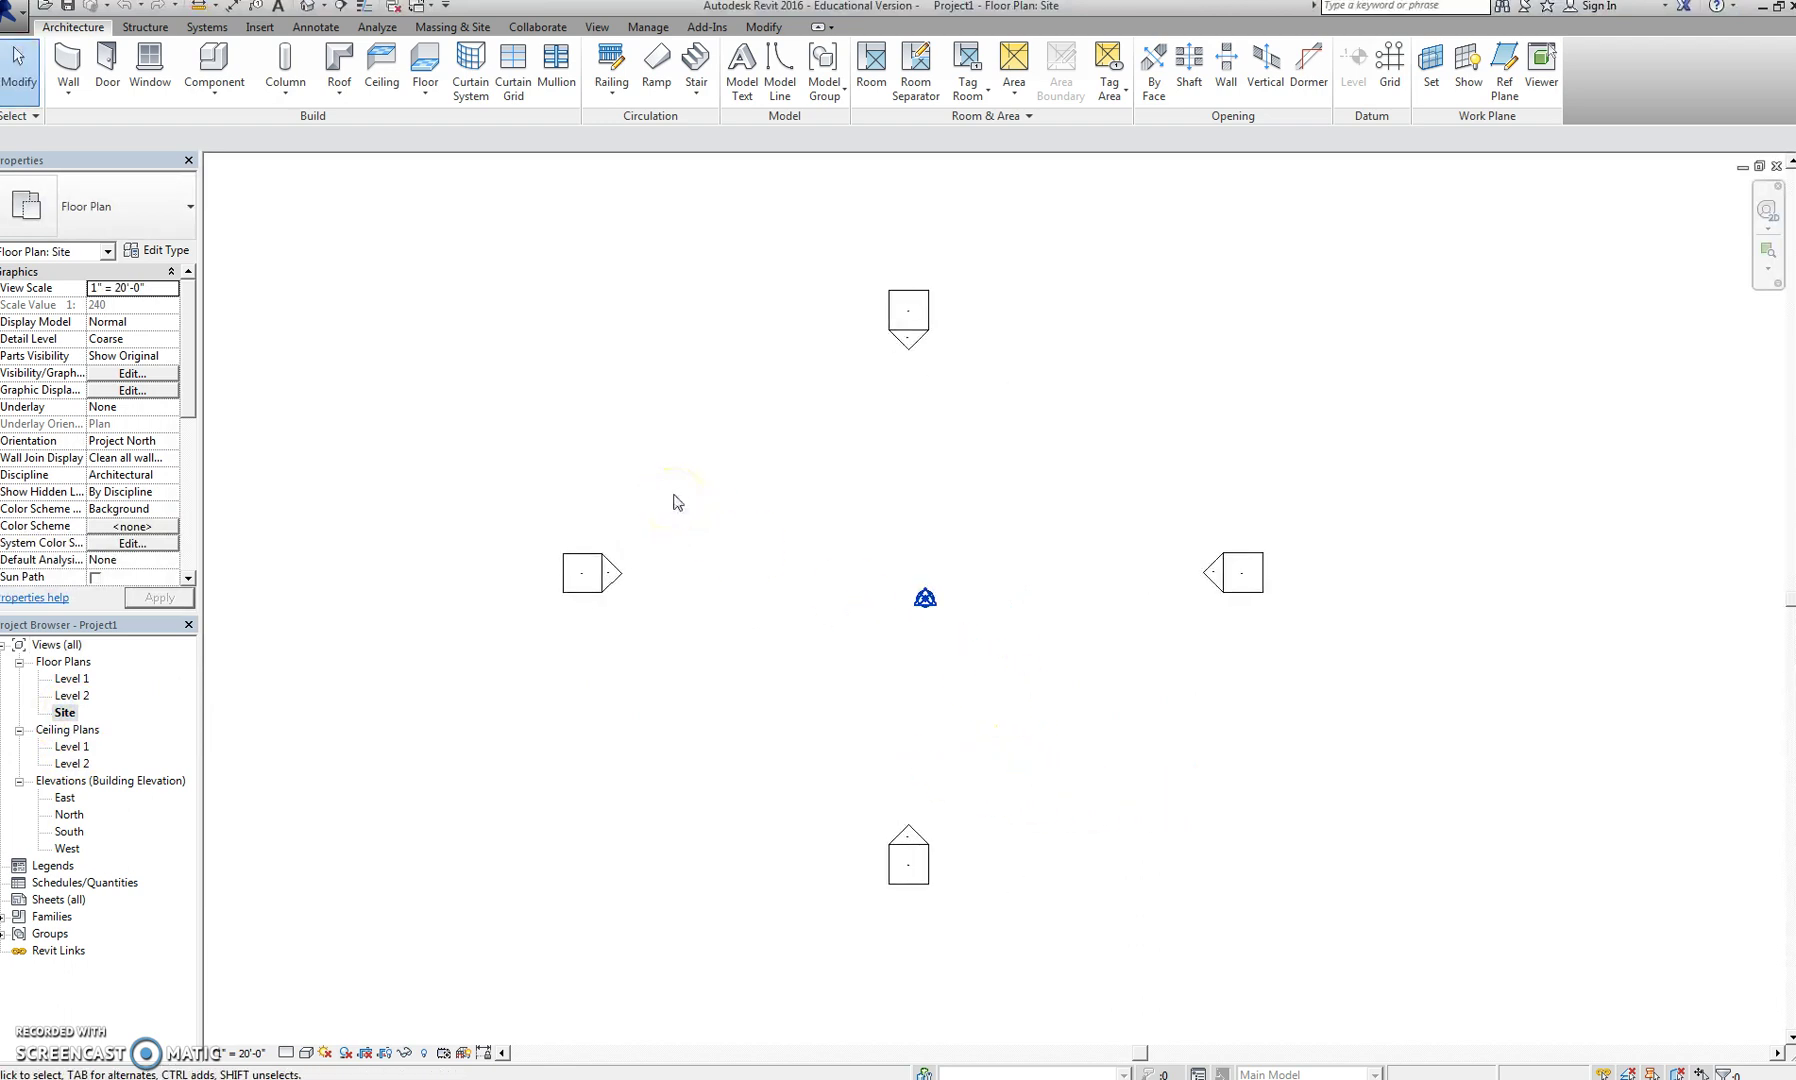
left_click(250, 26)
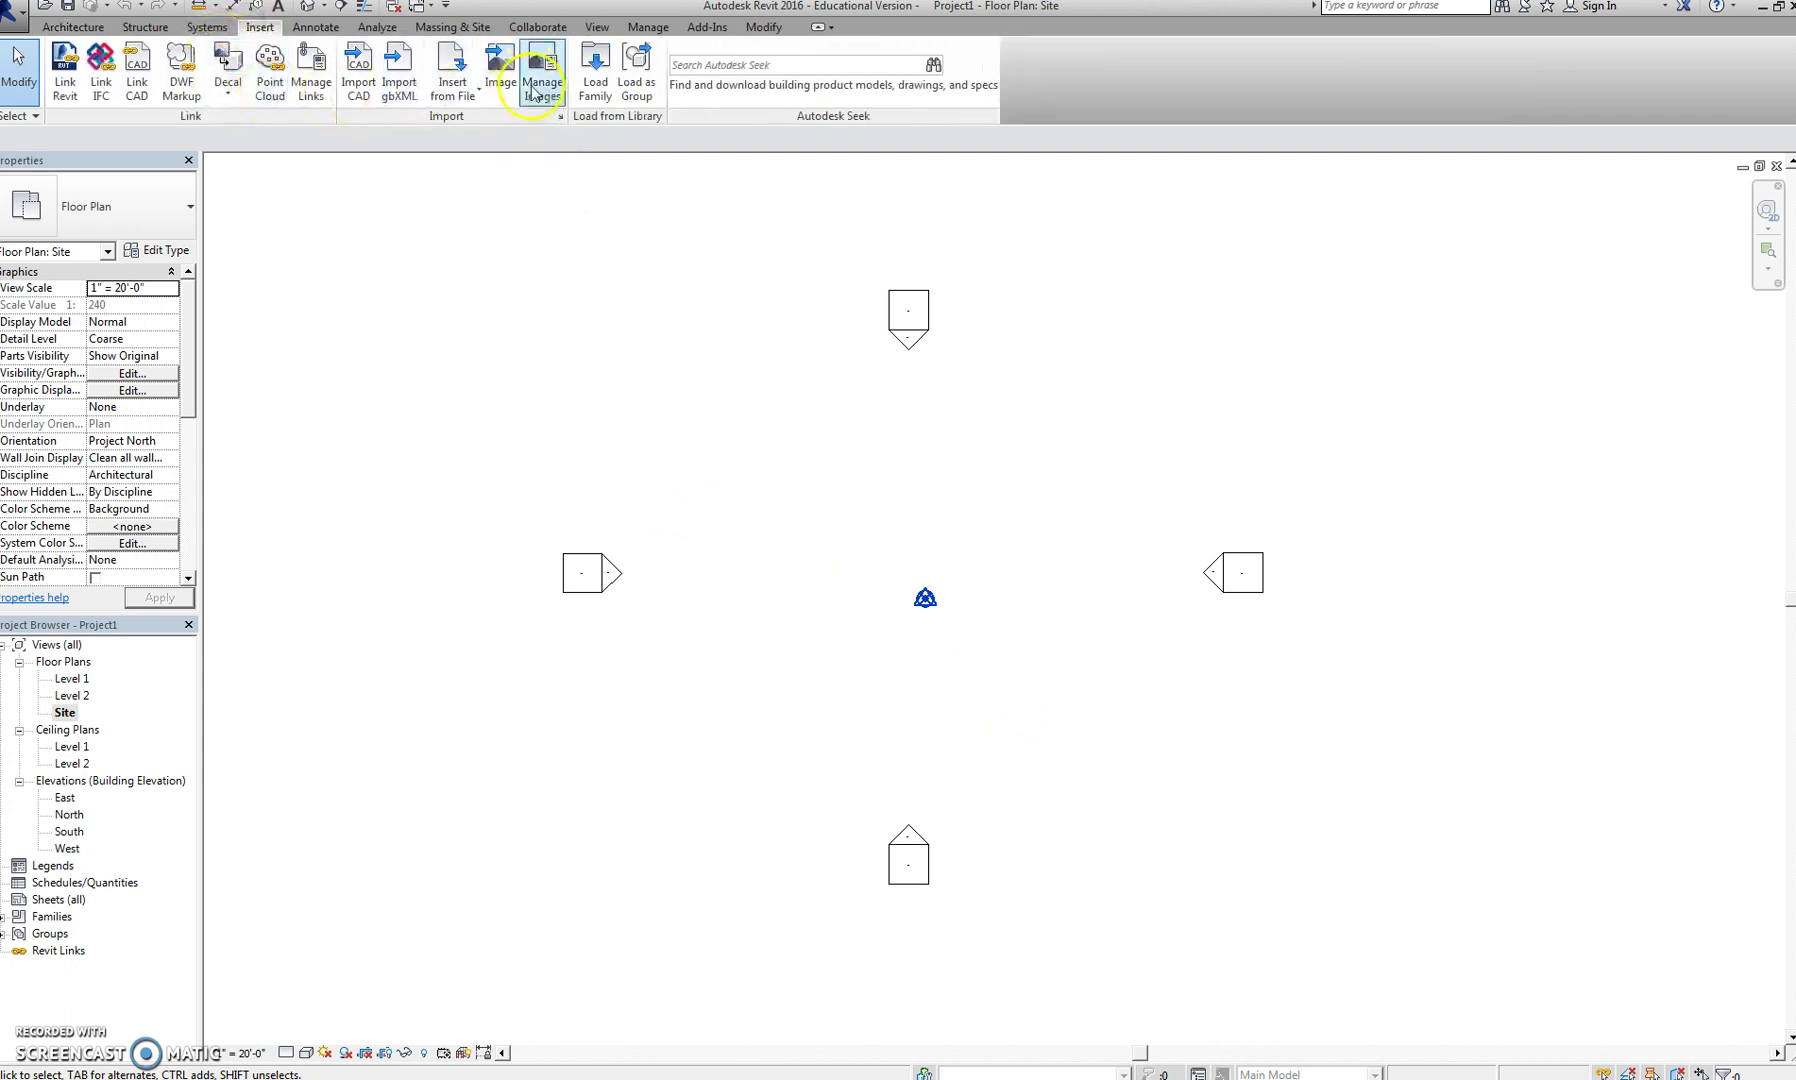
left_click(493, 70)
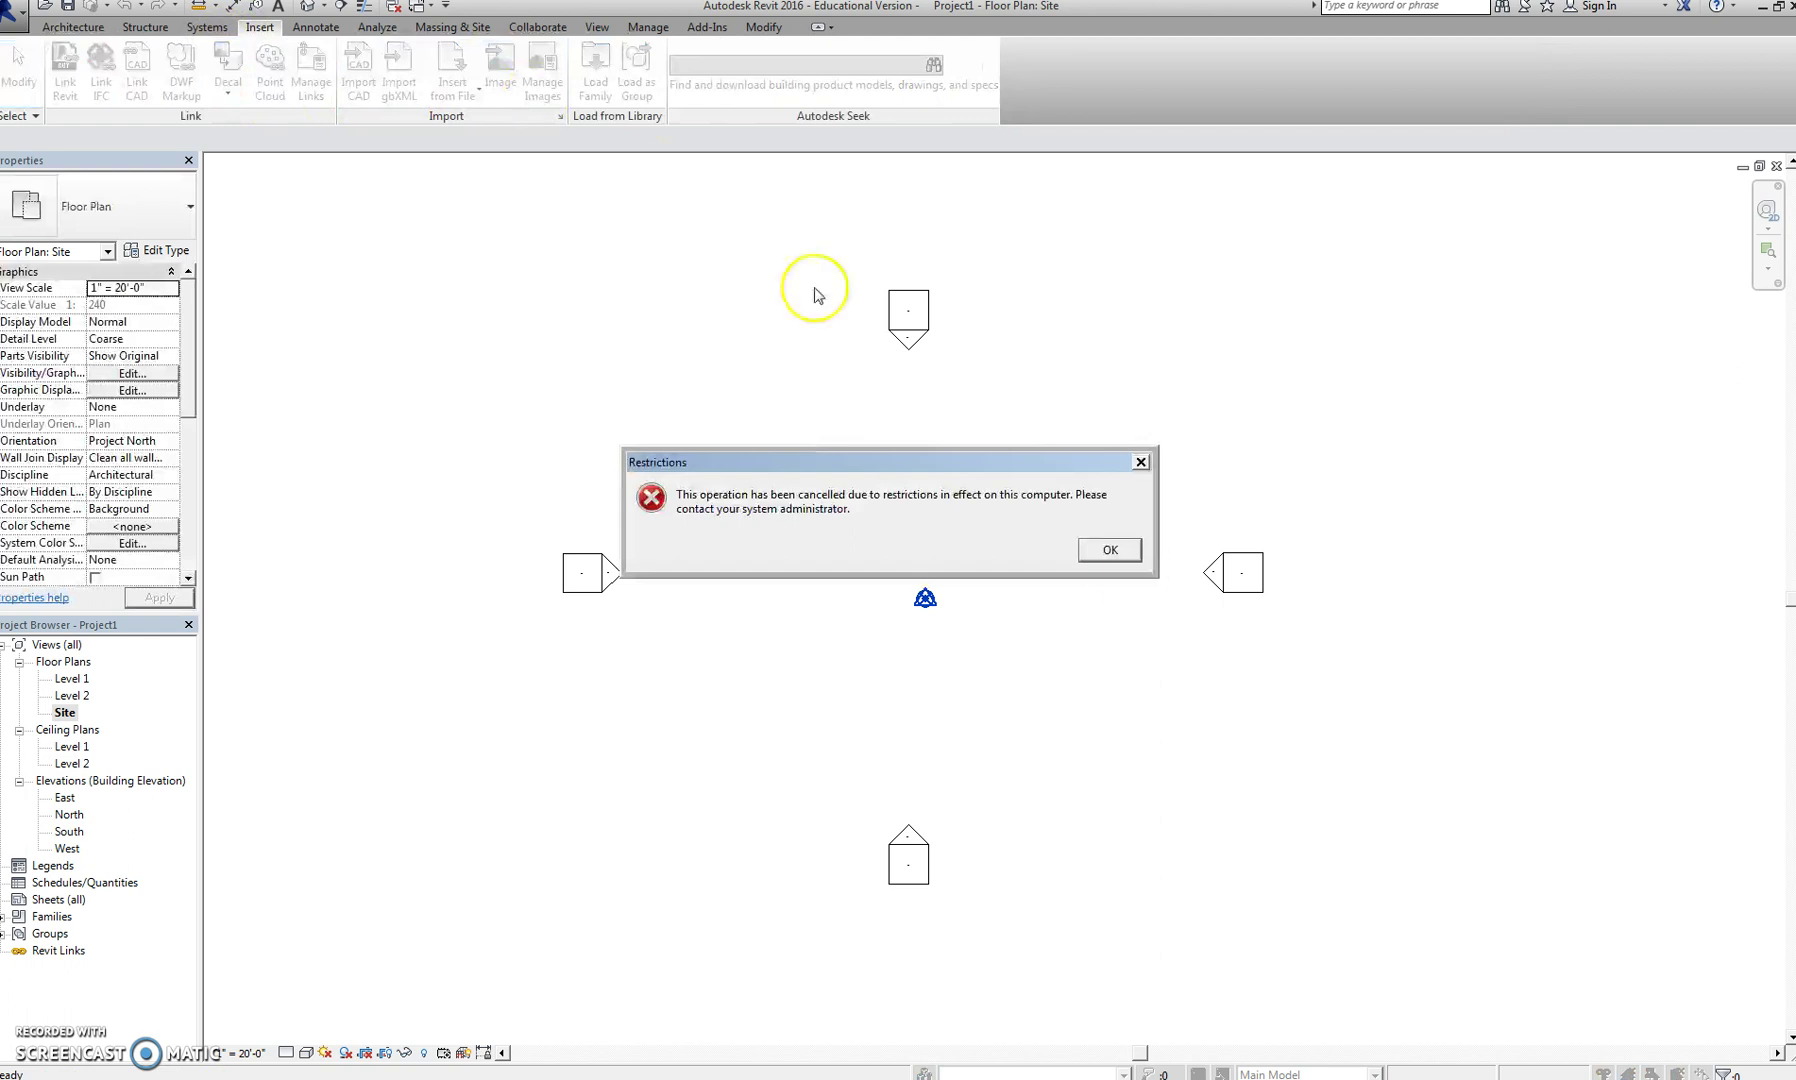
left_click(1223, 546)
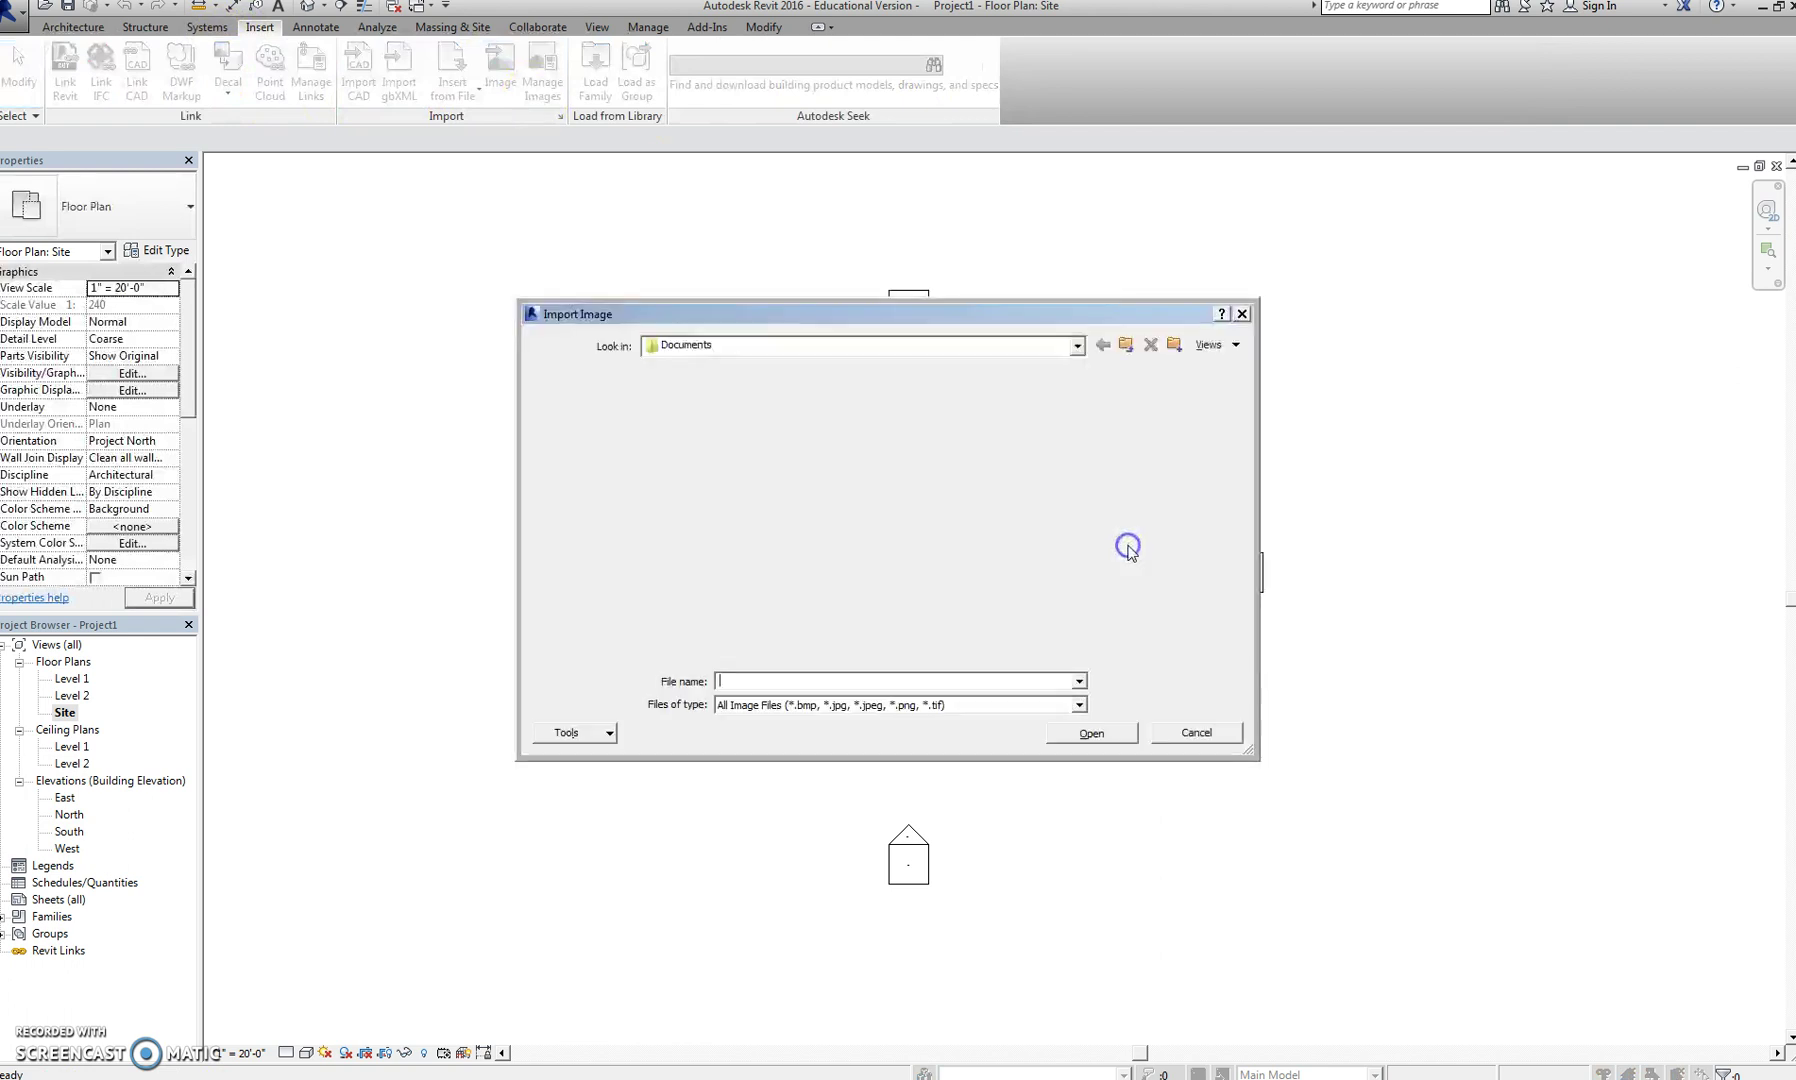
left_click(1078, 348)
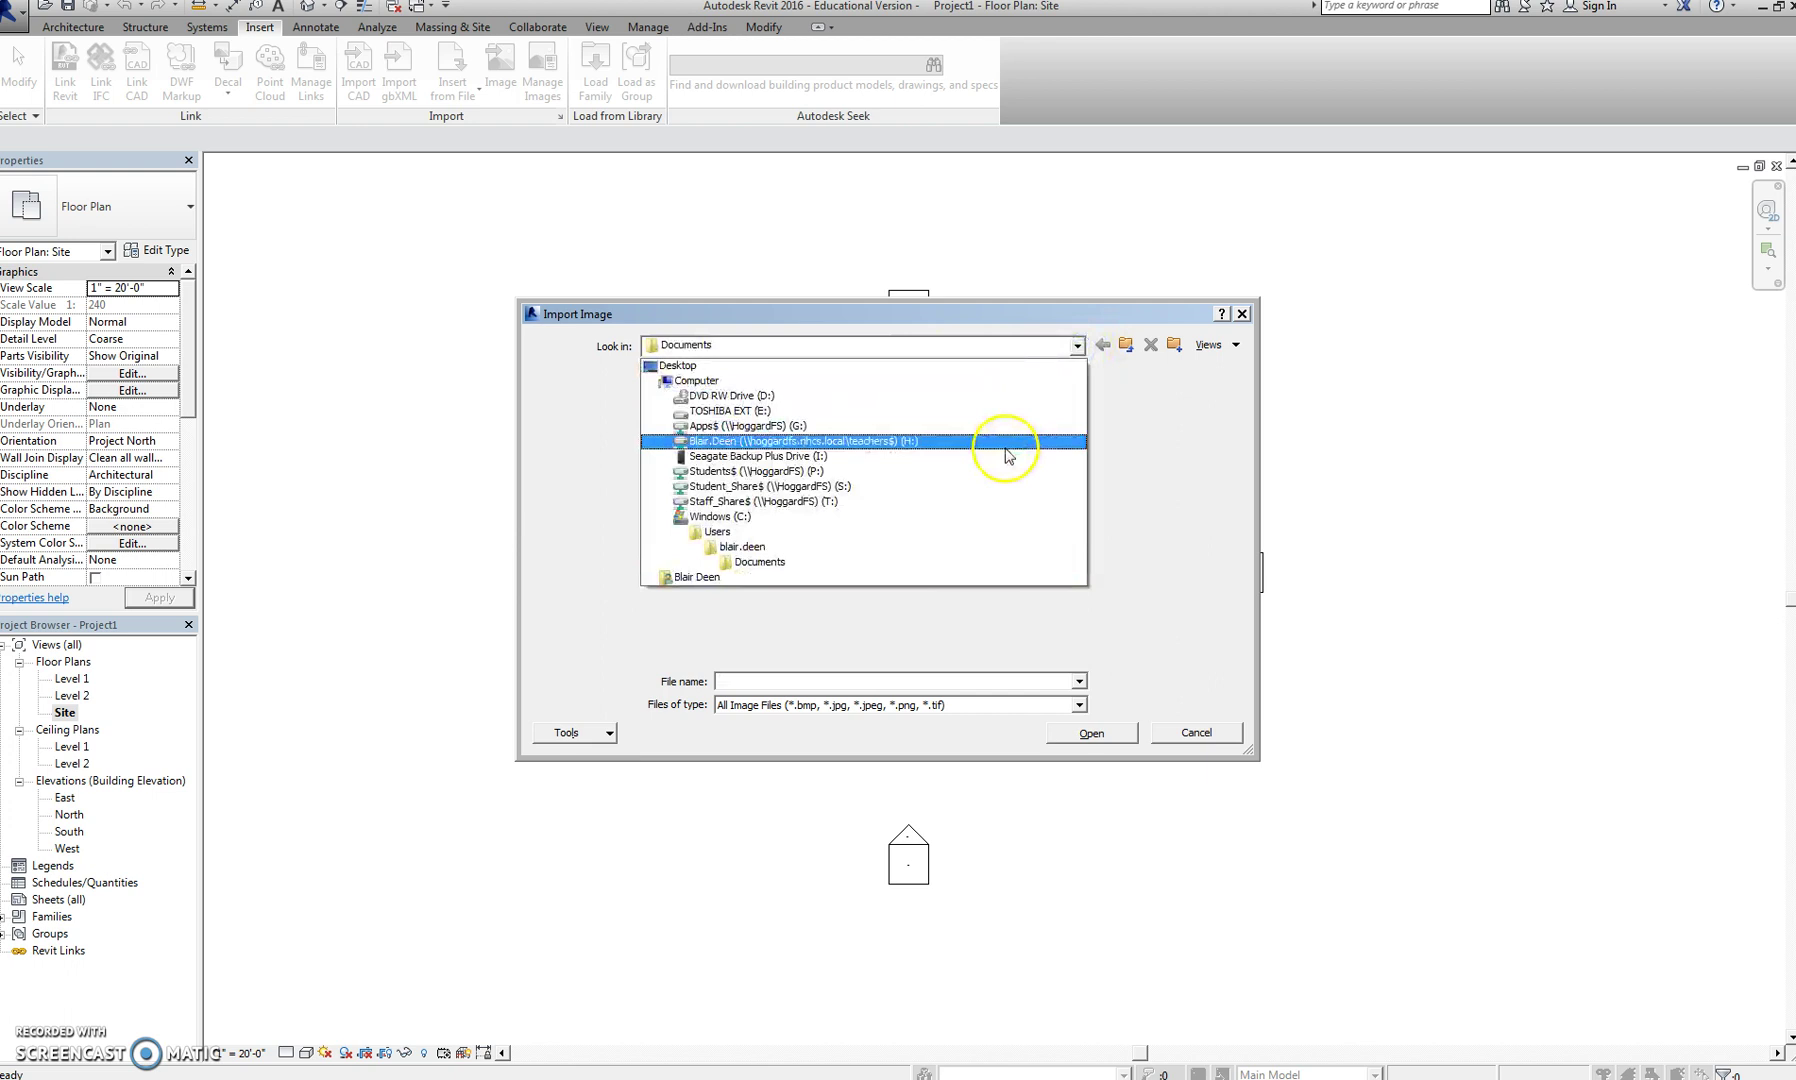
left_click(963, 415)
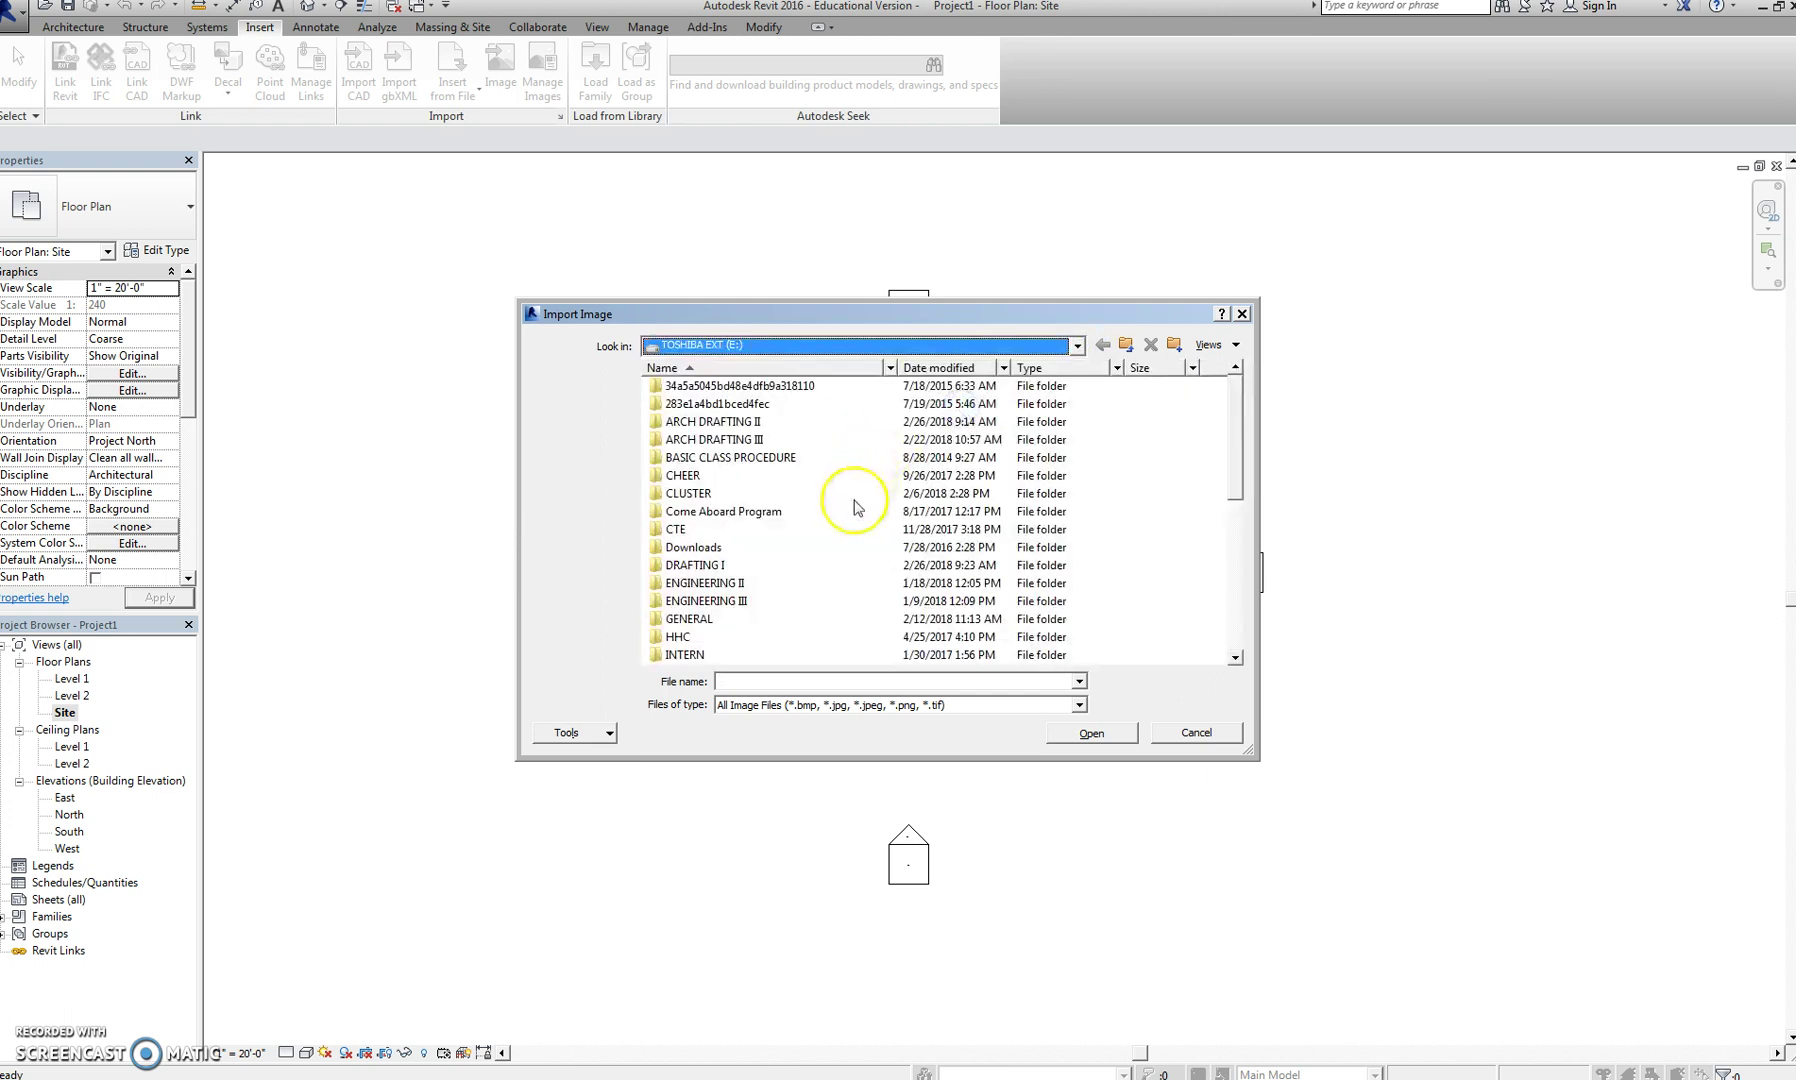
double_click(753, 441)
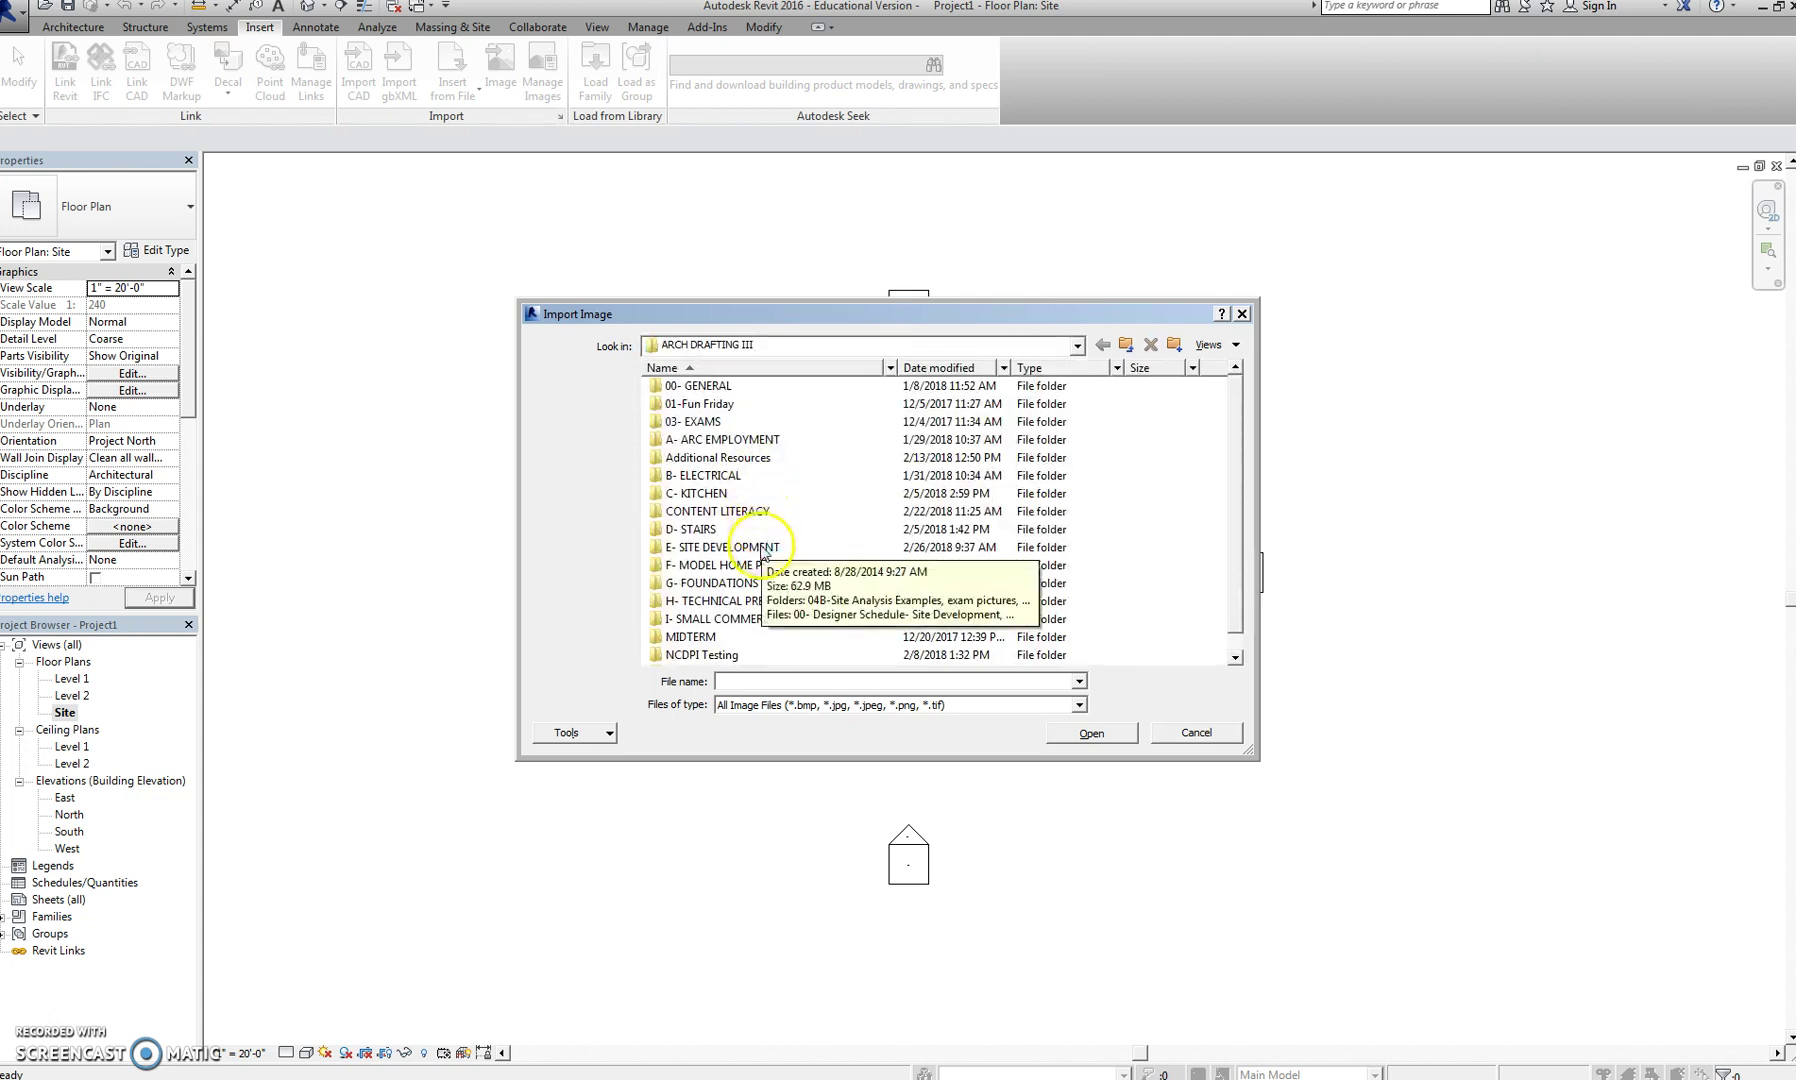
double_click(762, 548)
double_click(752, 418)
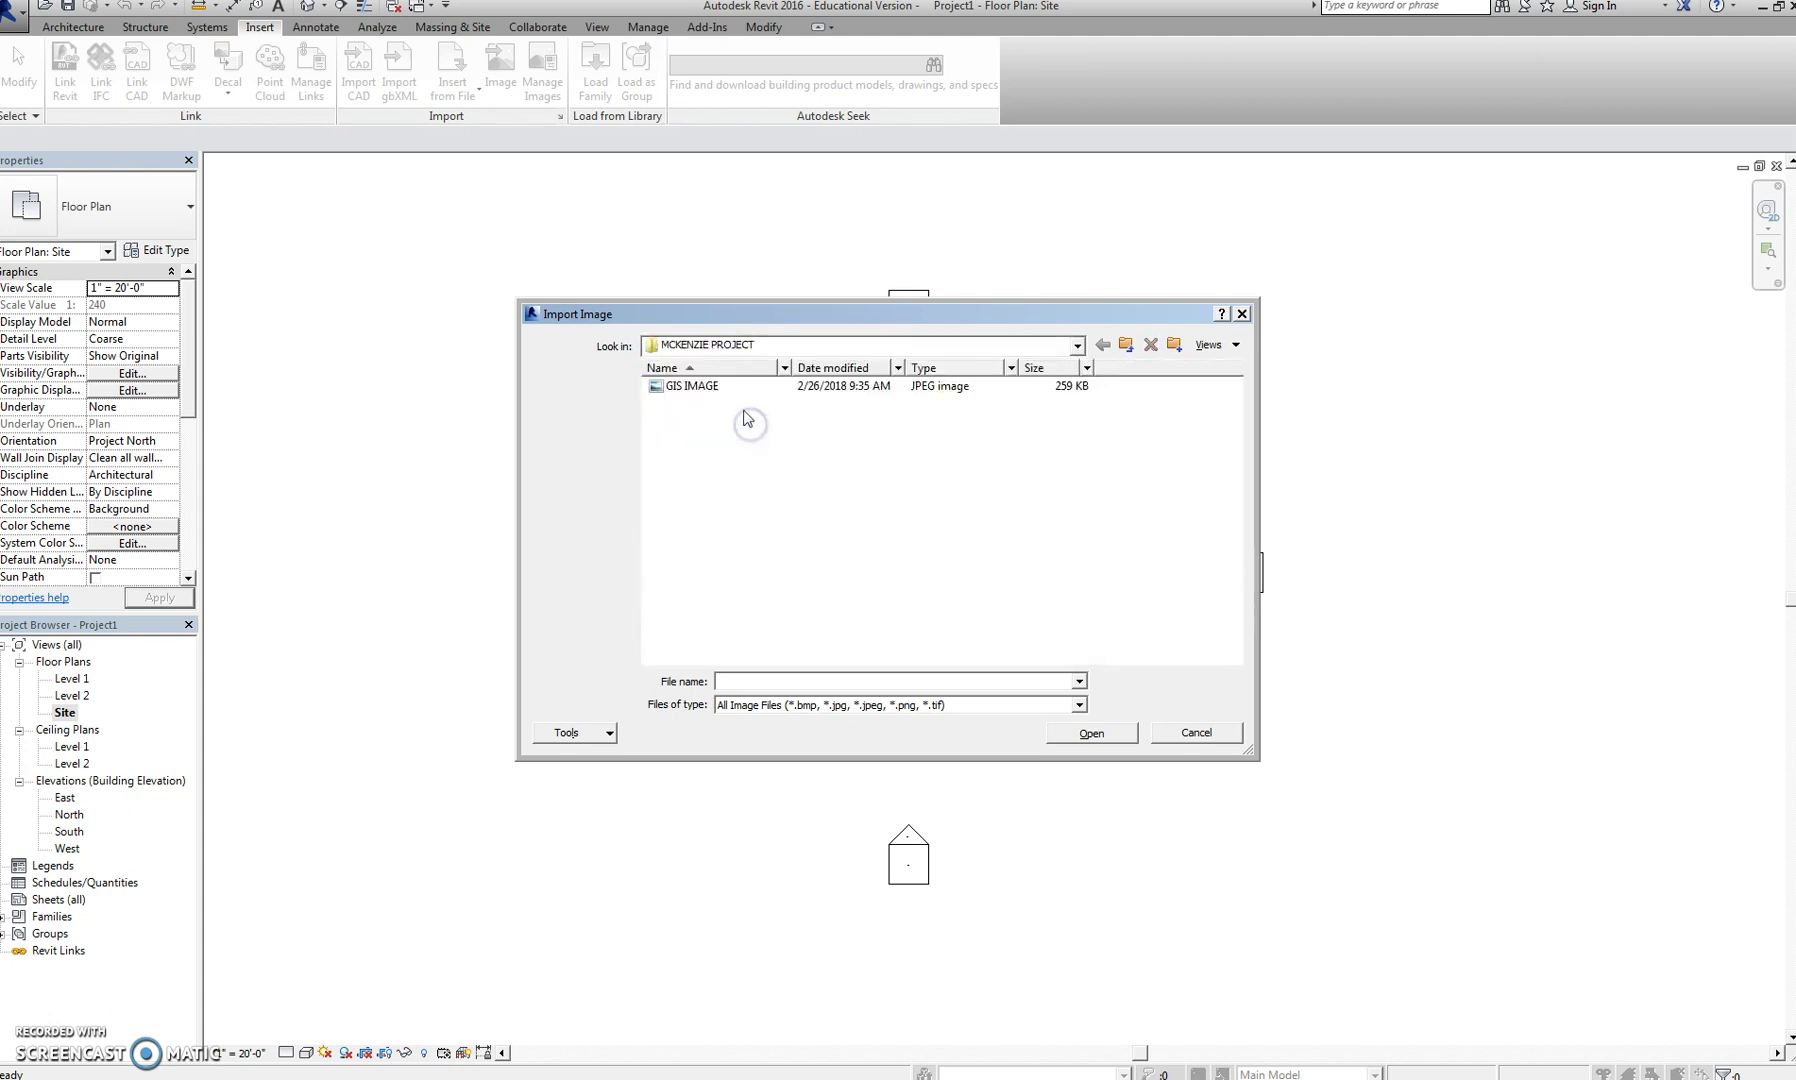
double_click(731, 388)
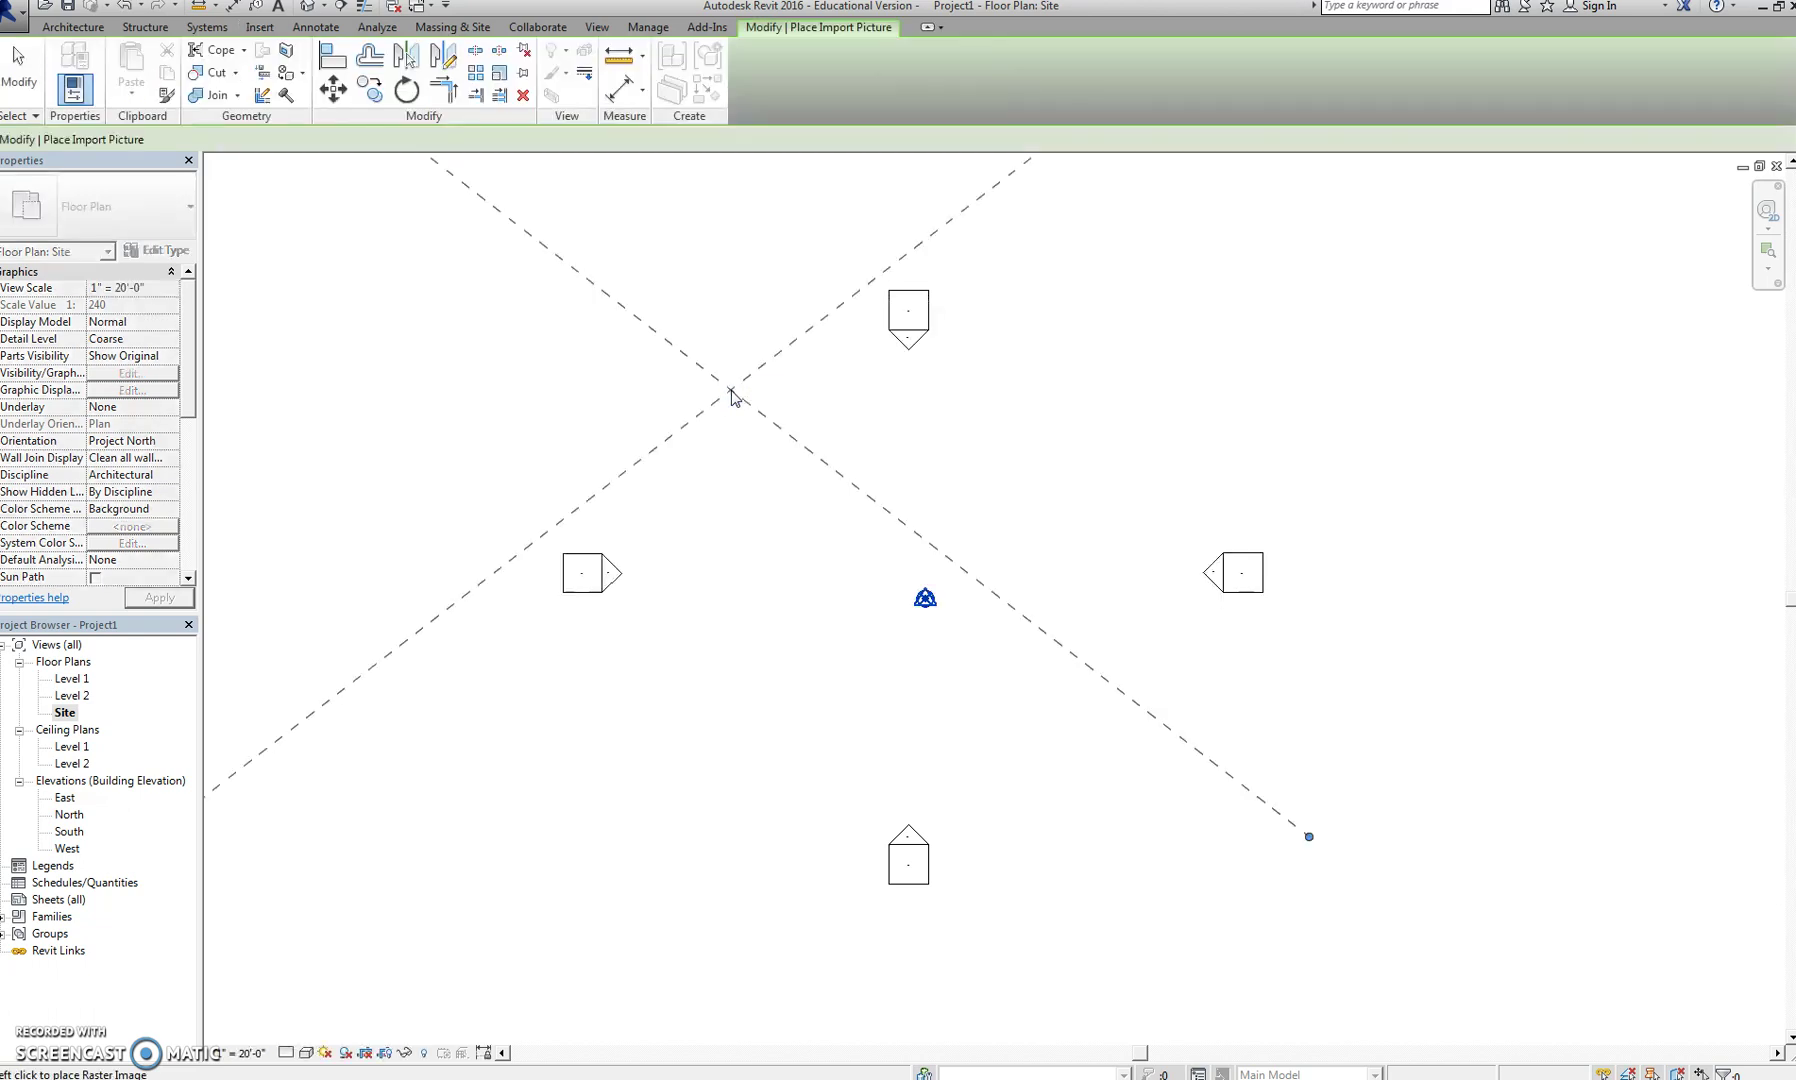
left_click(925, 600)
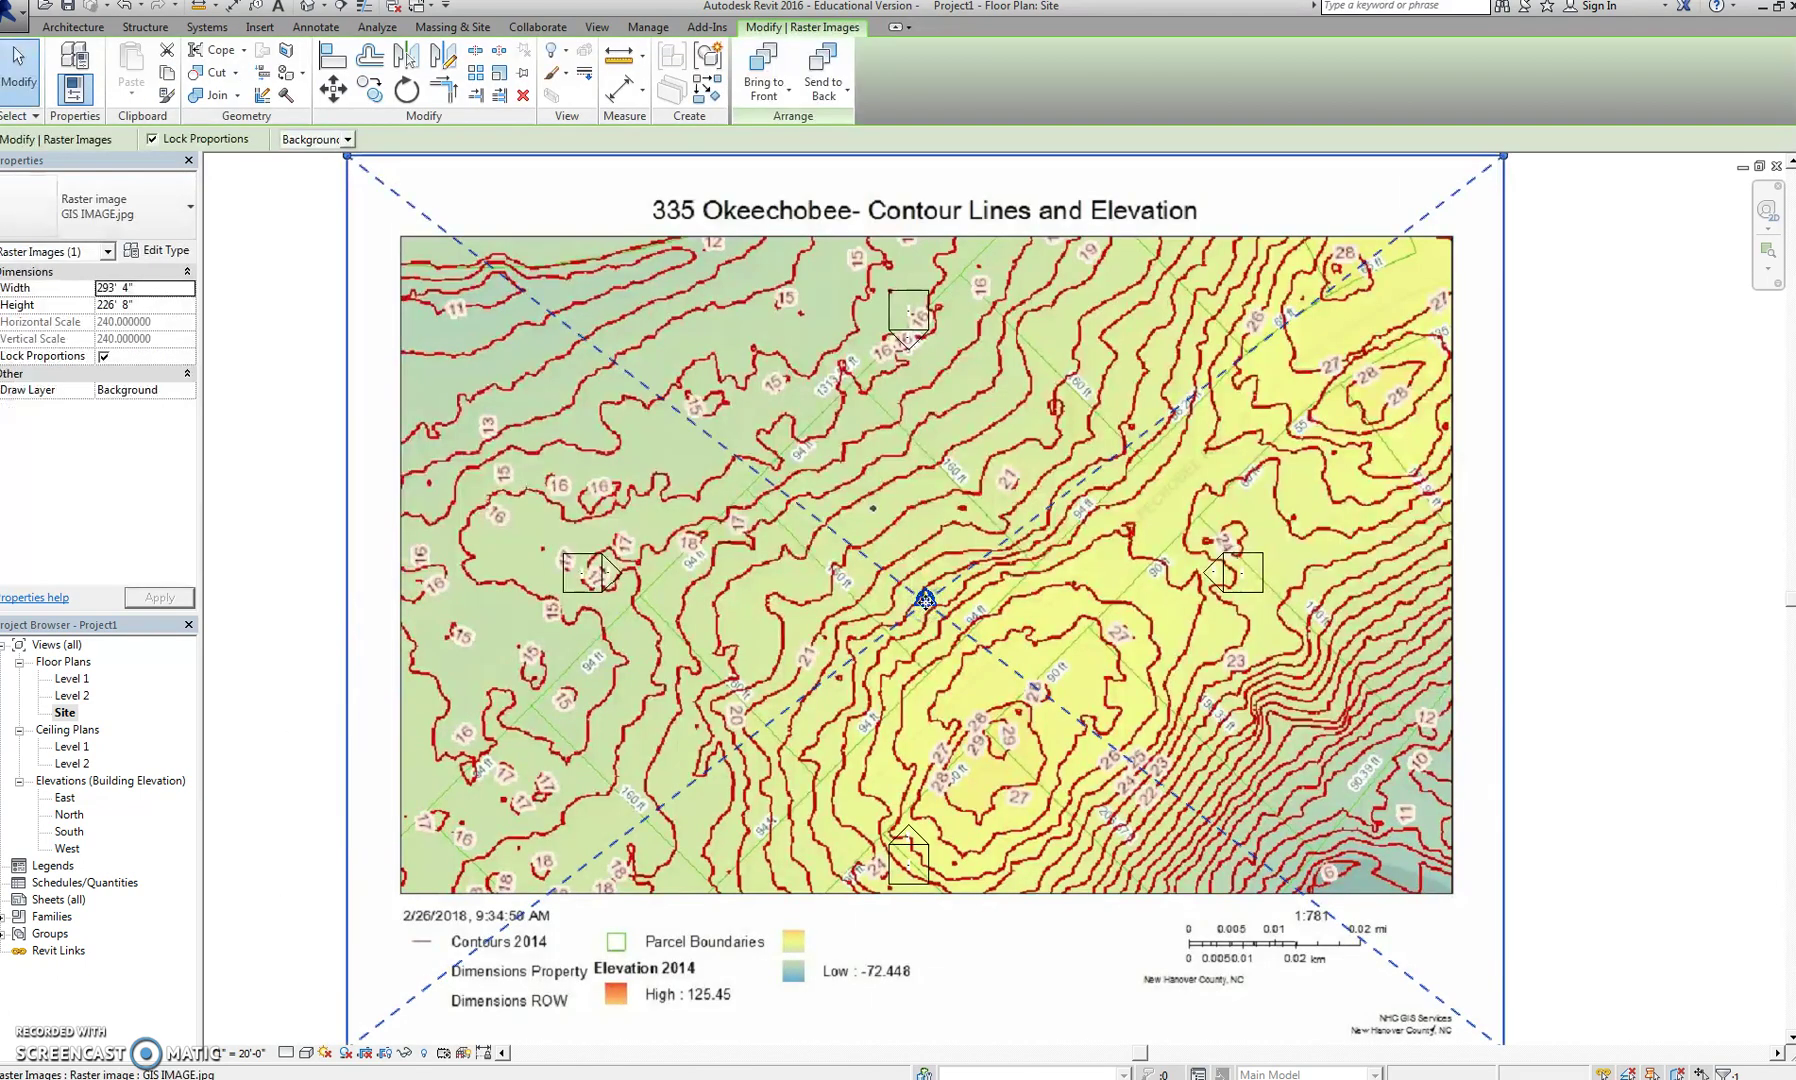
Shift the placed contour image slightly southeast of the project base point and deselect it
left_click_drag(1097, 652, 1152, 715)
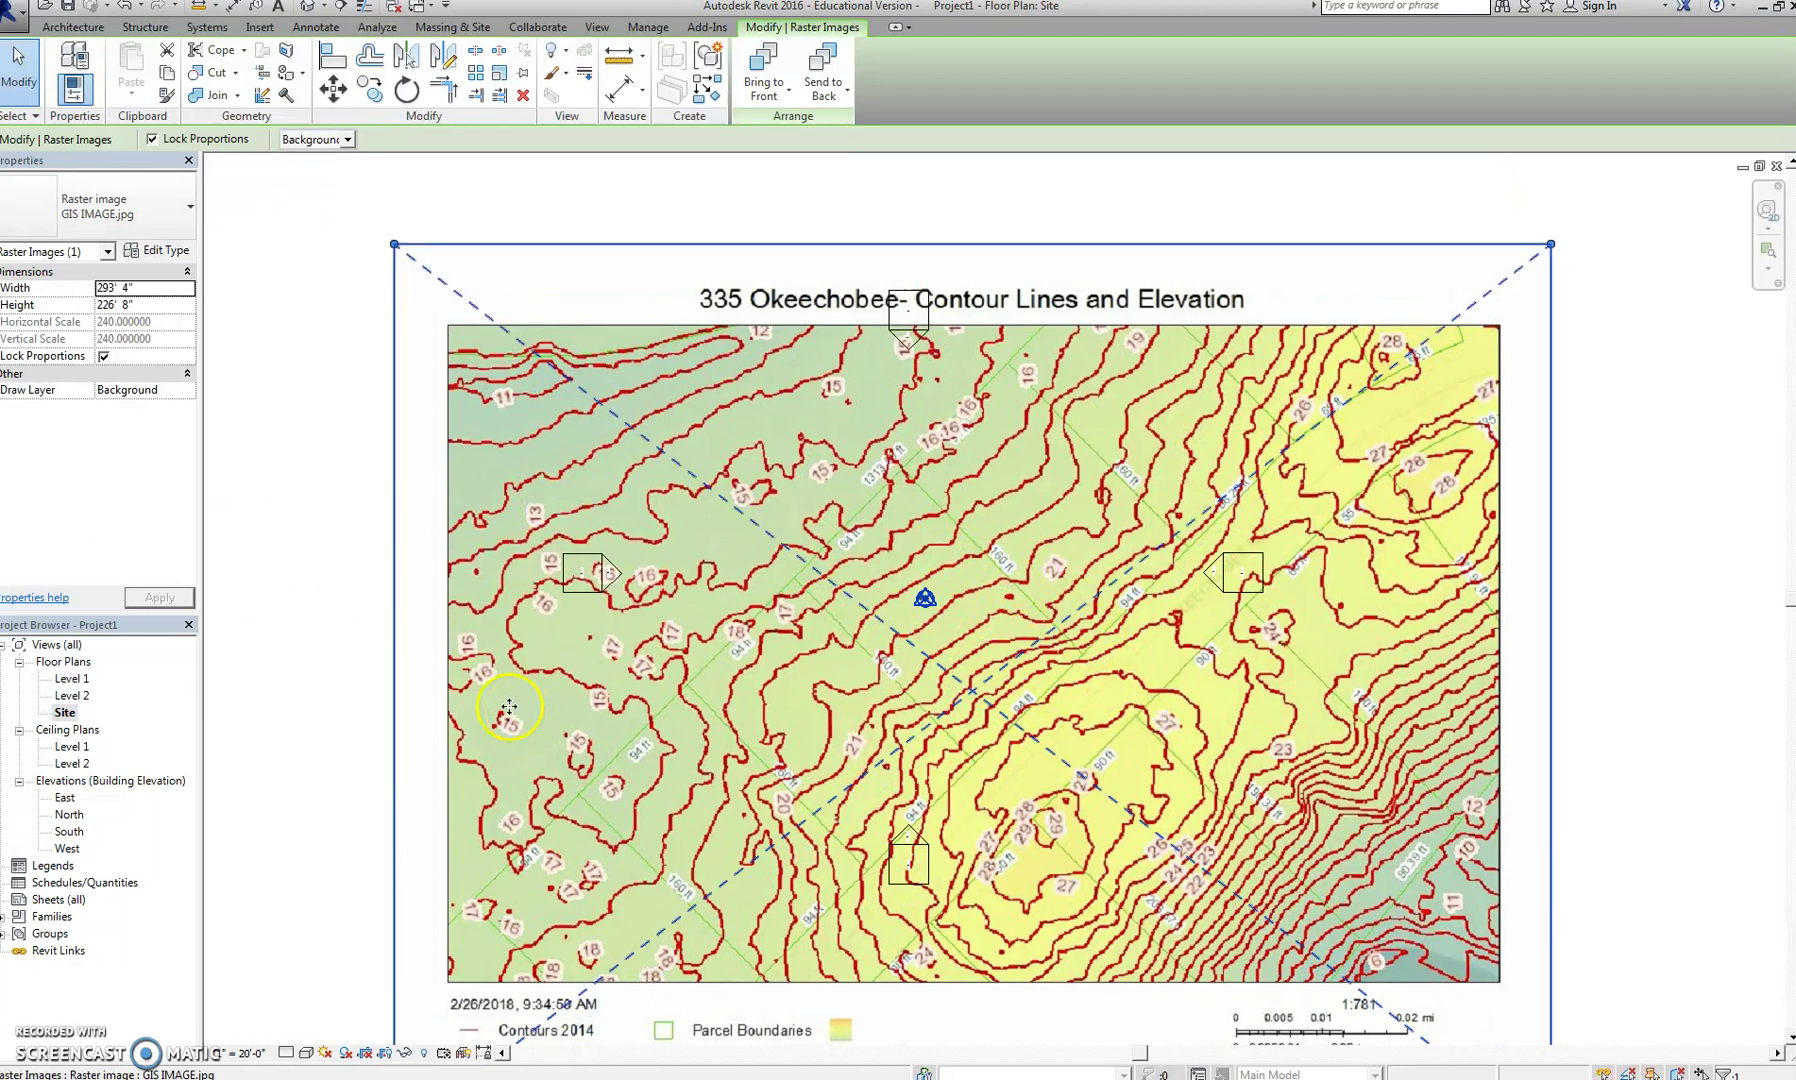
left_click(329, 634)
middle_click_drag(329, 634, 268, 516)
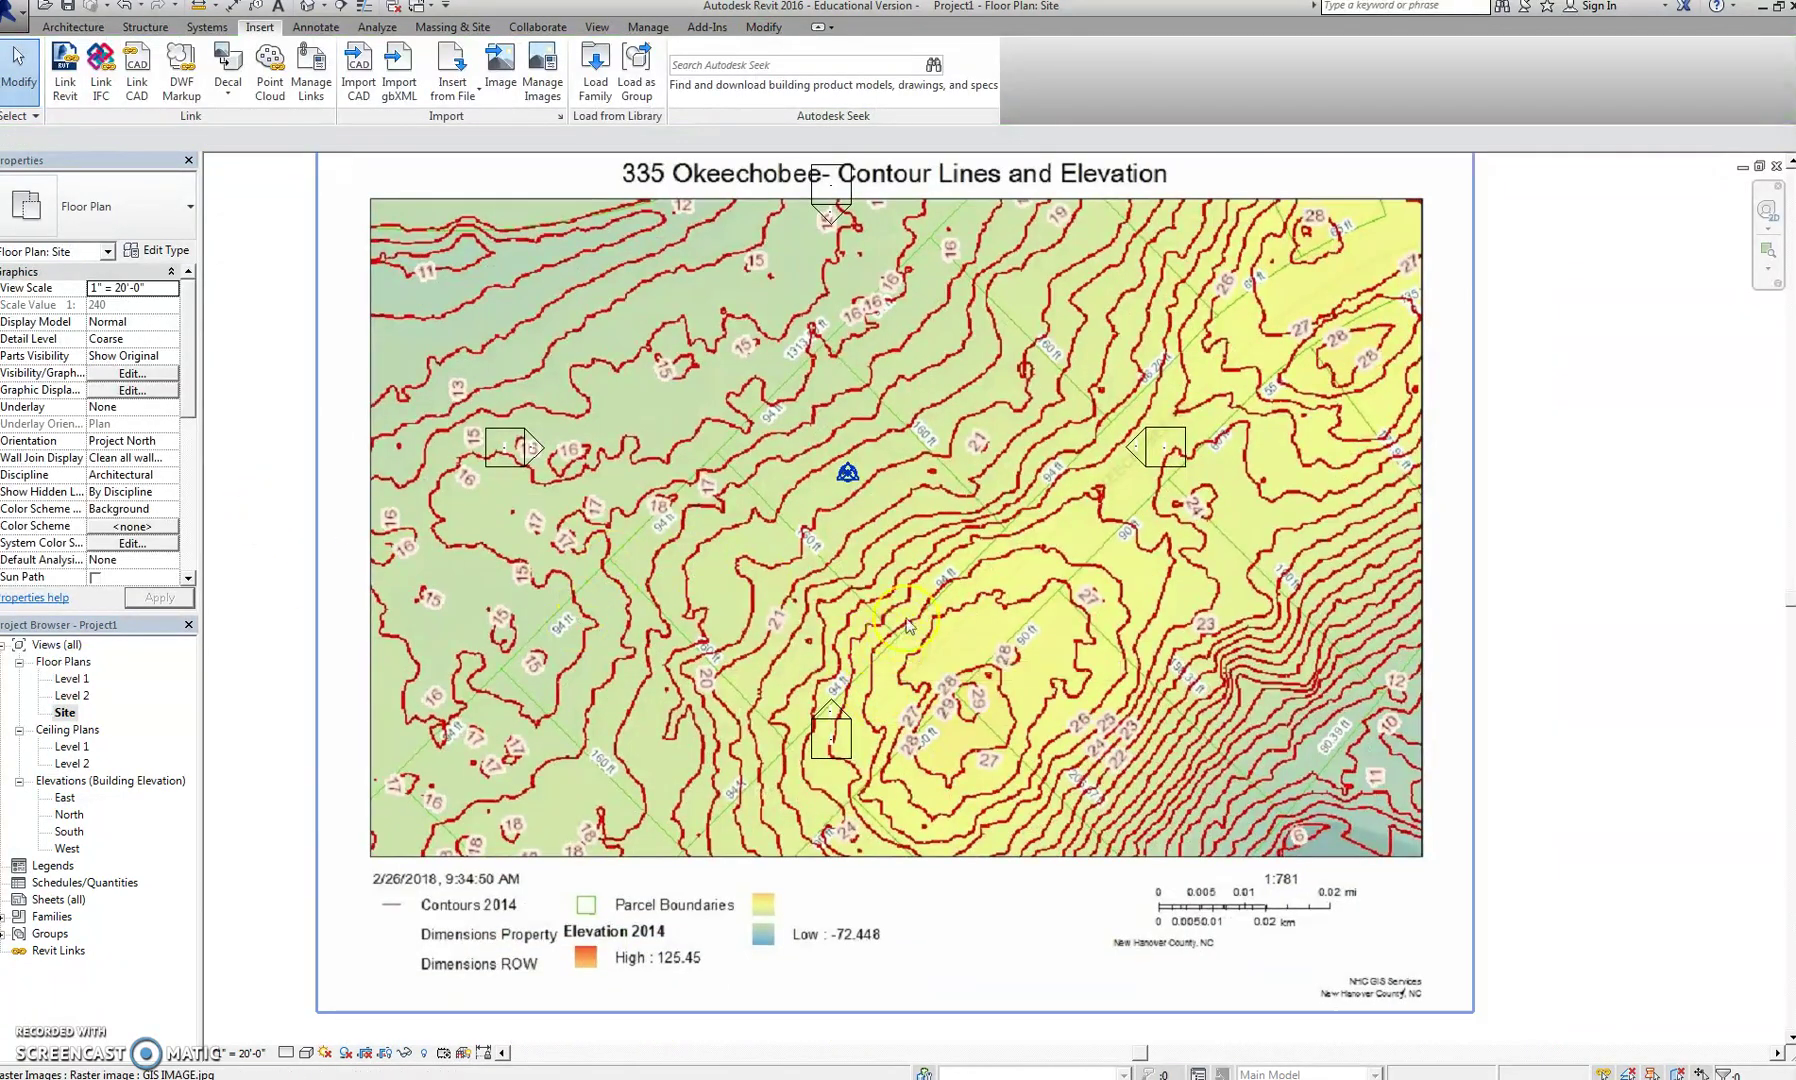
Scale the contour image graphically, using the lot edge labelled 94 ft as the reference, to a true length of 94 ft
left_click(945, 580)
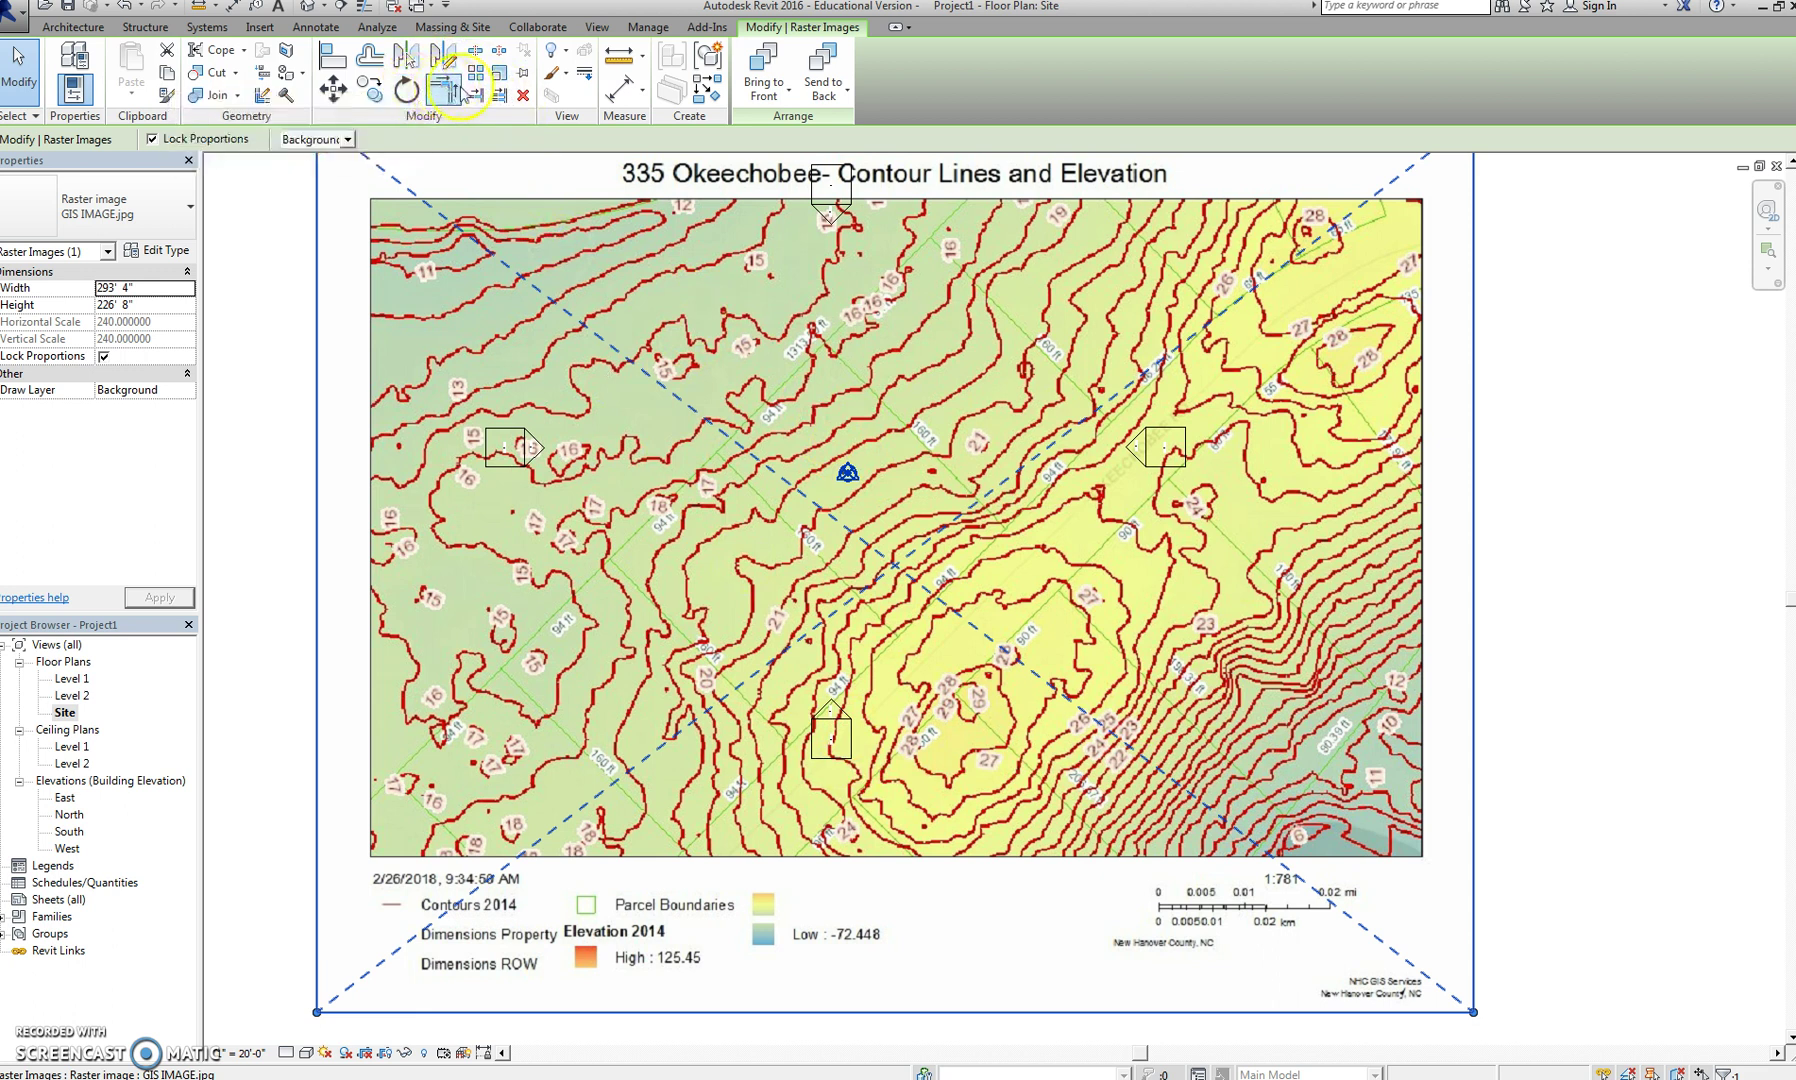
left_click(497, 78)
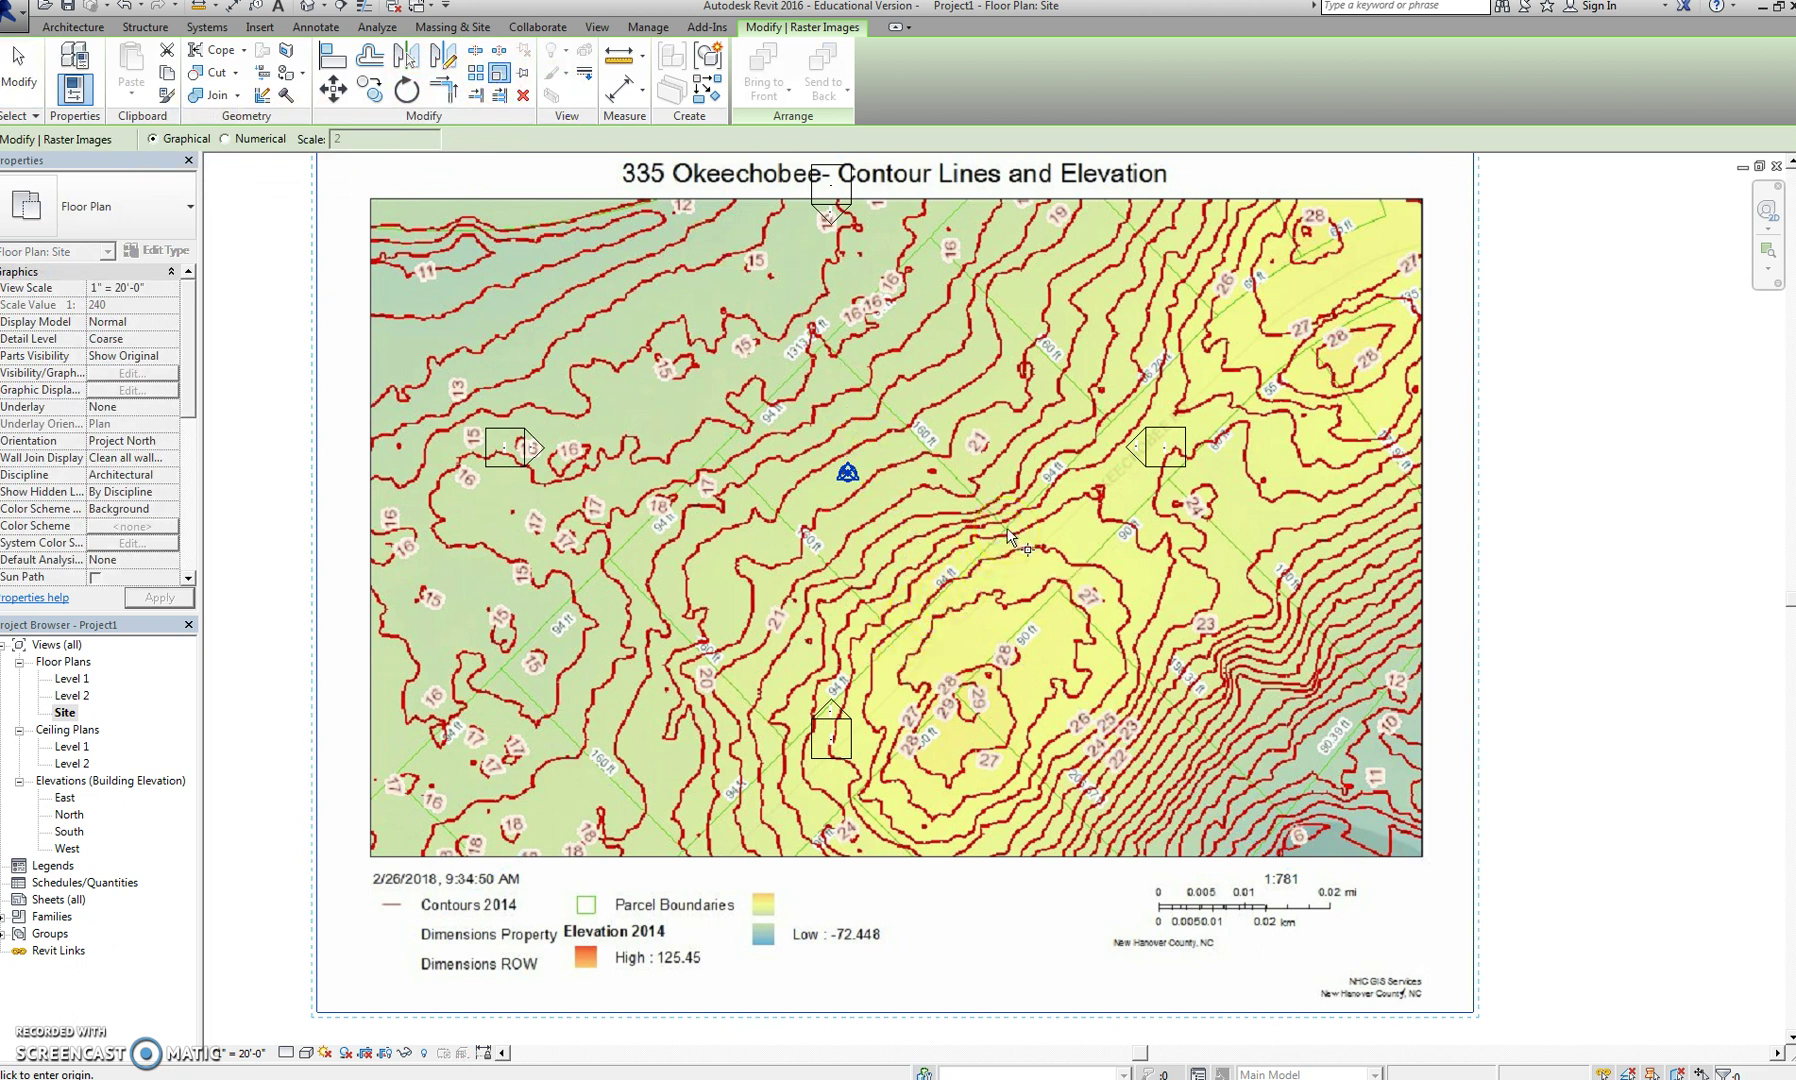
left_click(897, 636)
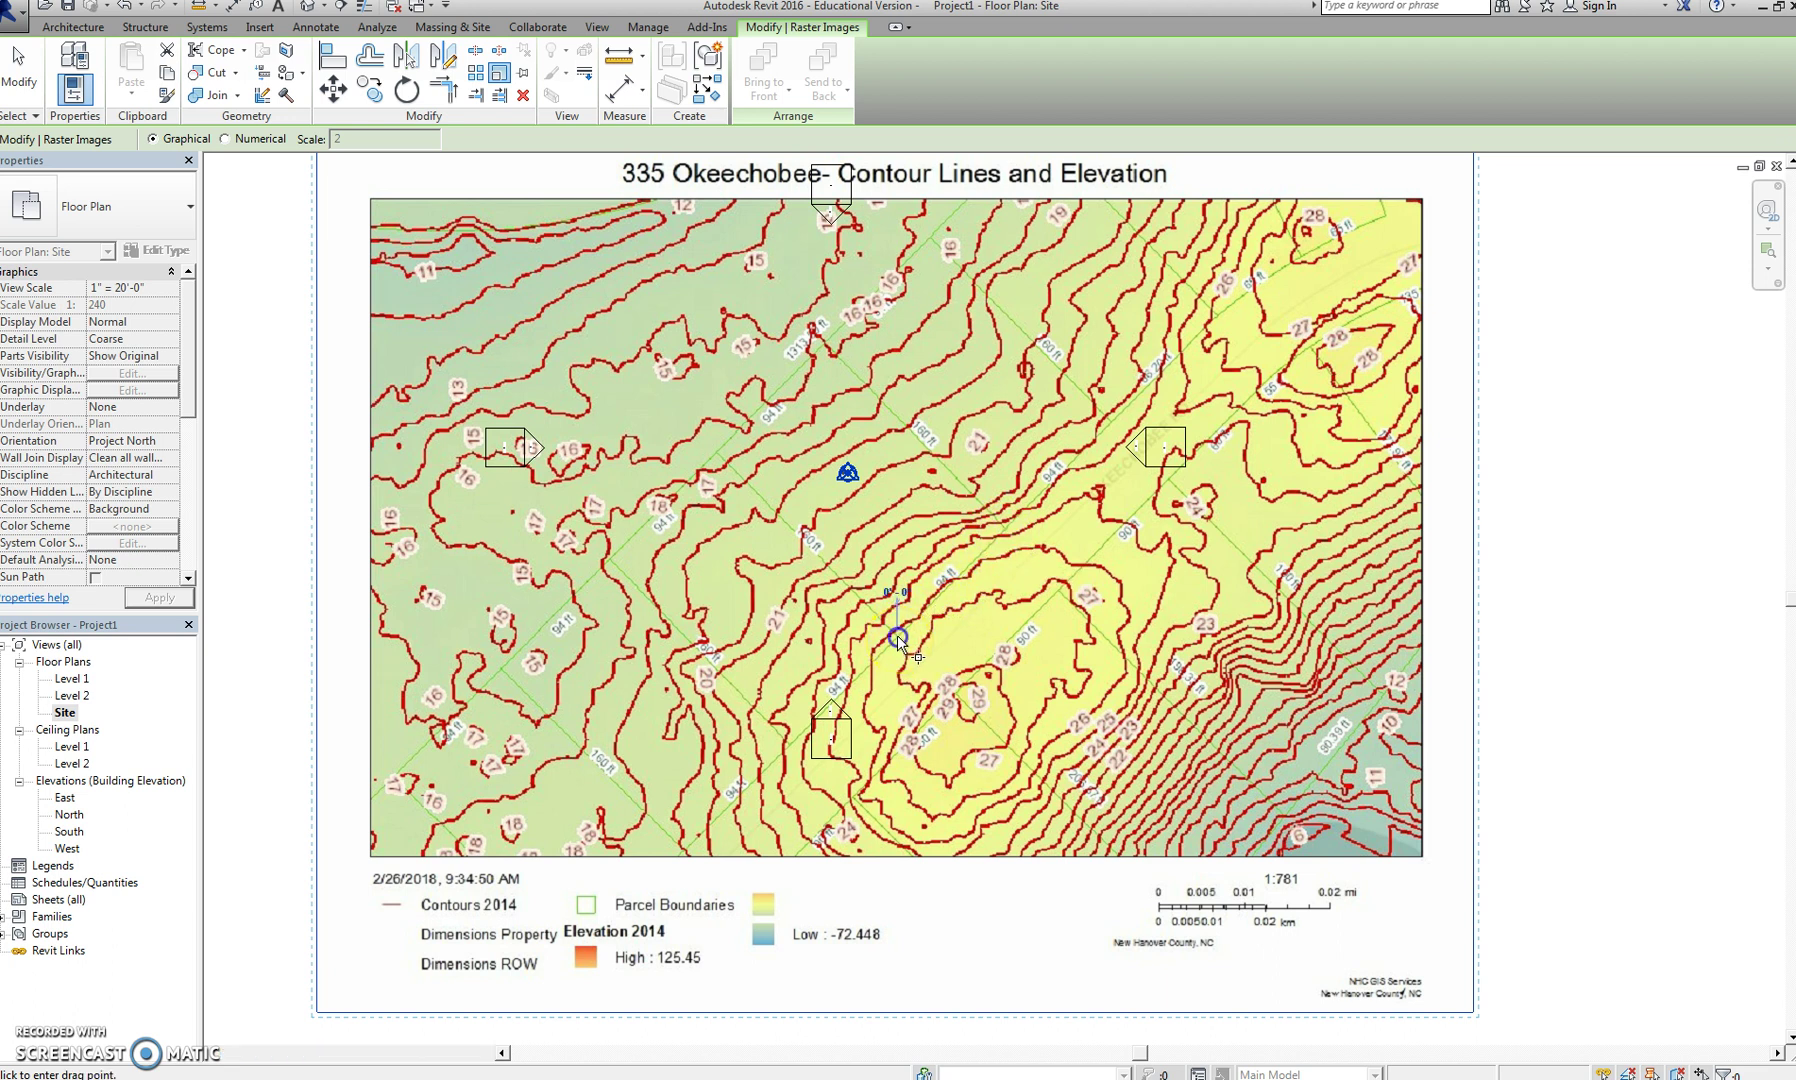
left_click(1003, 543)
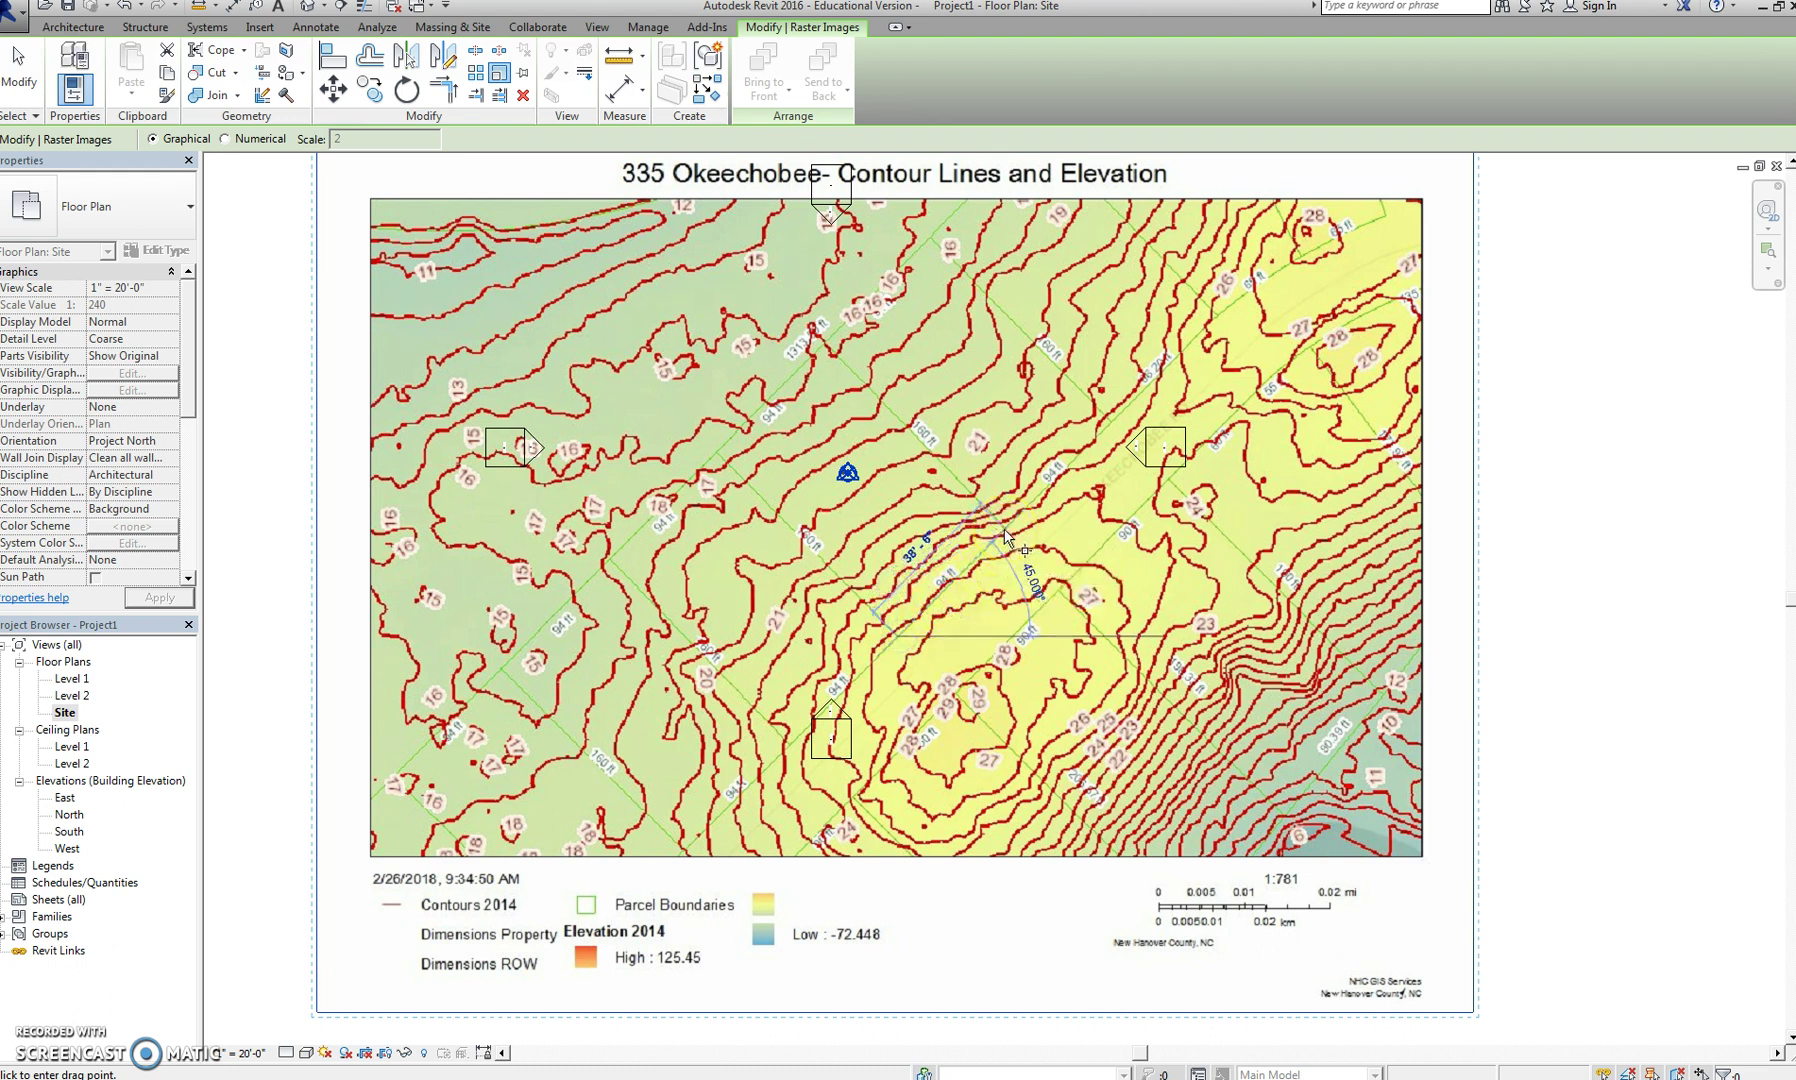
left_click(1005, 536)
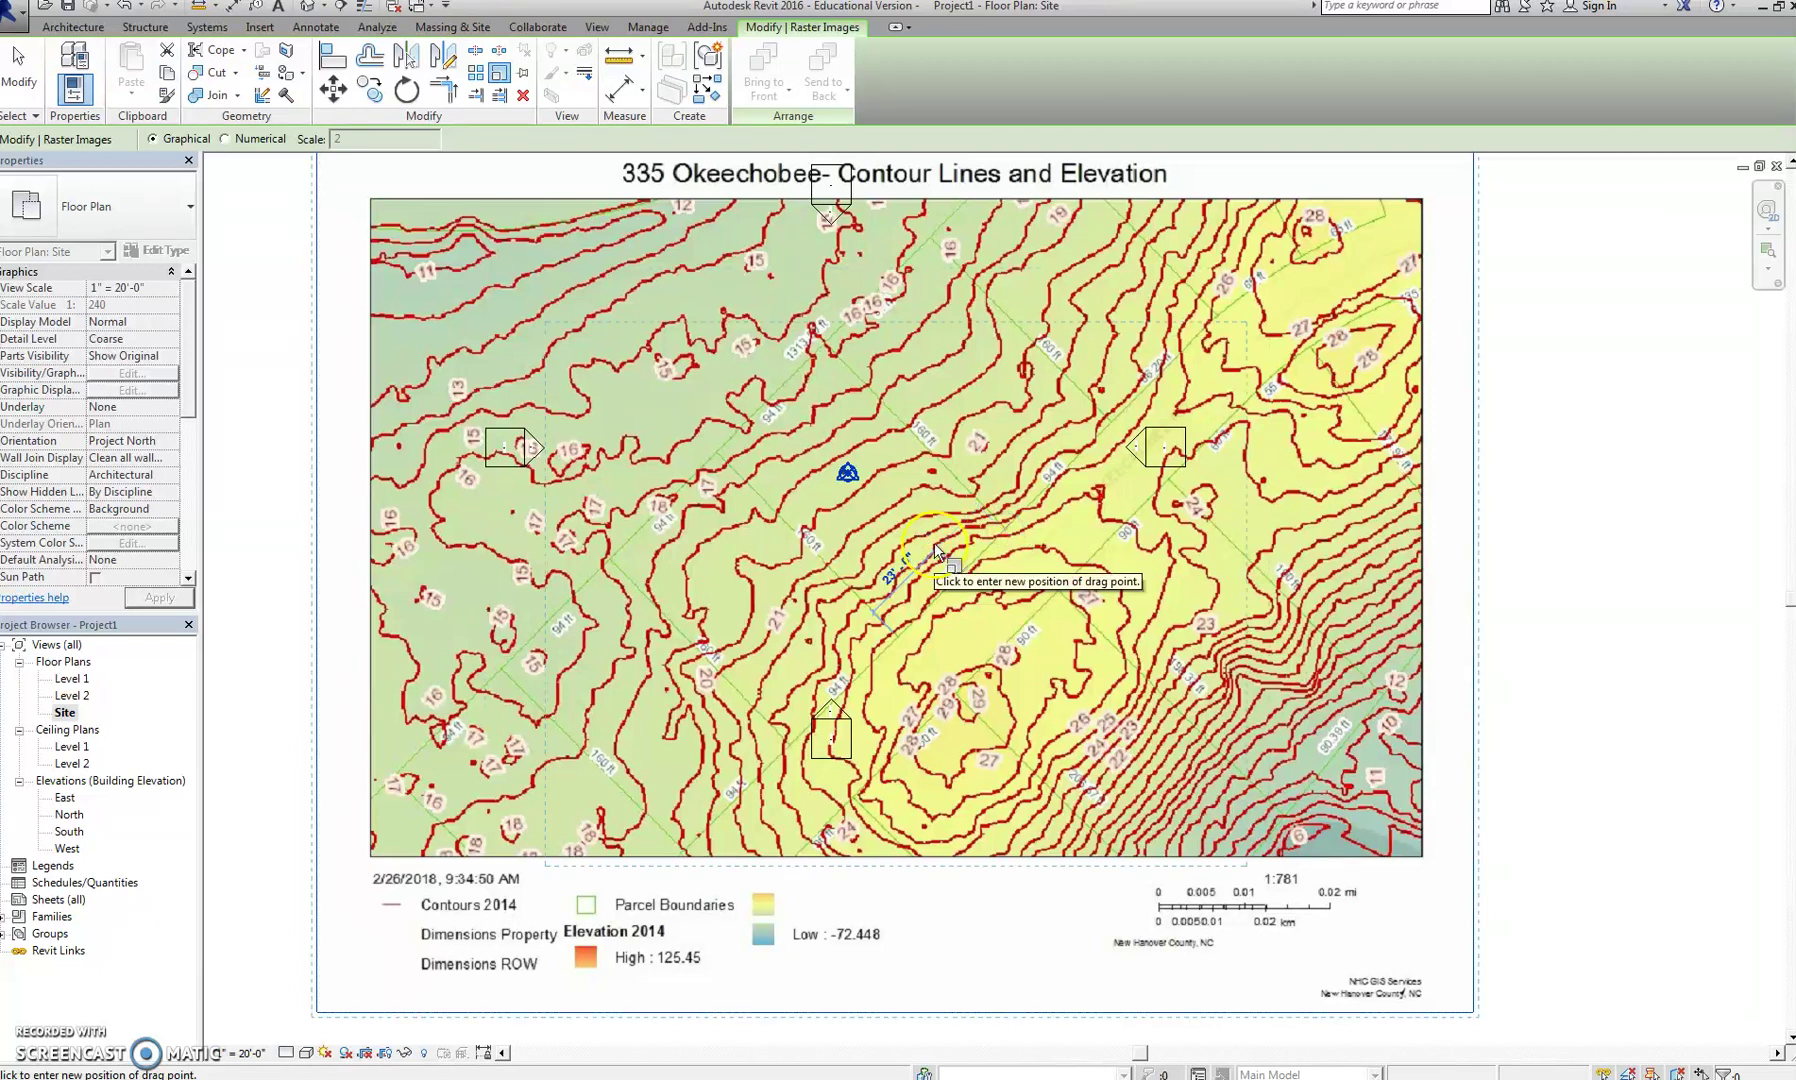
left_click(1009, 479)
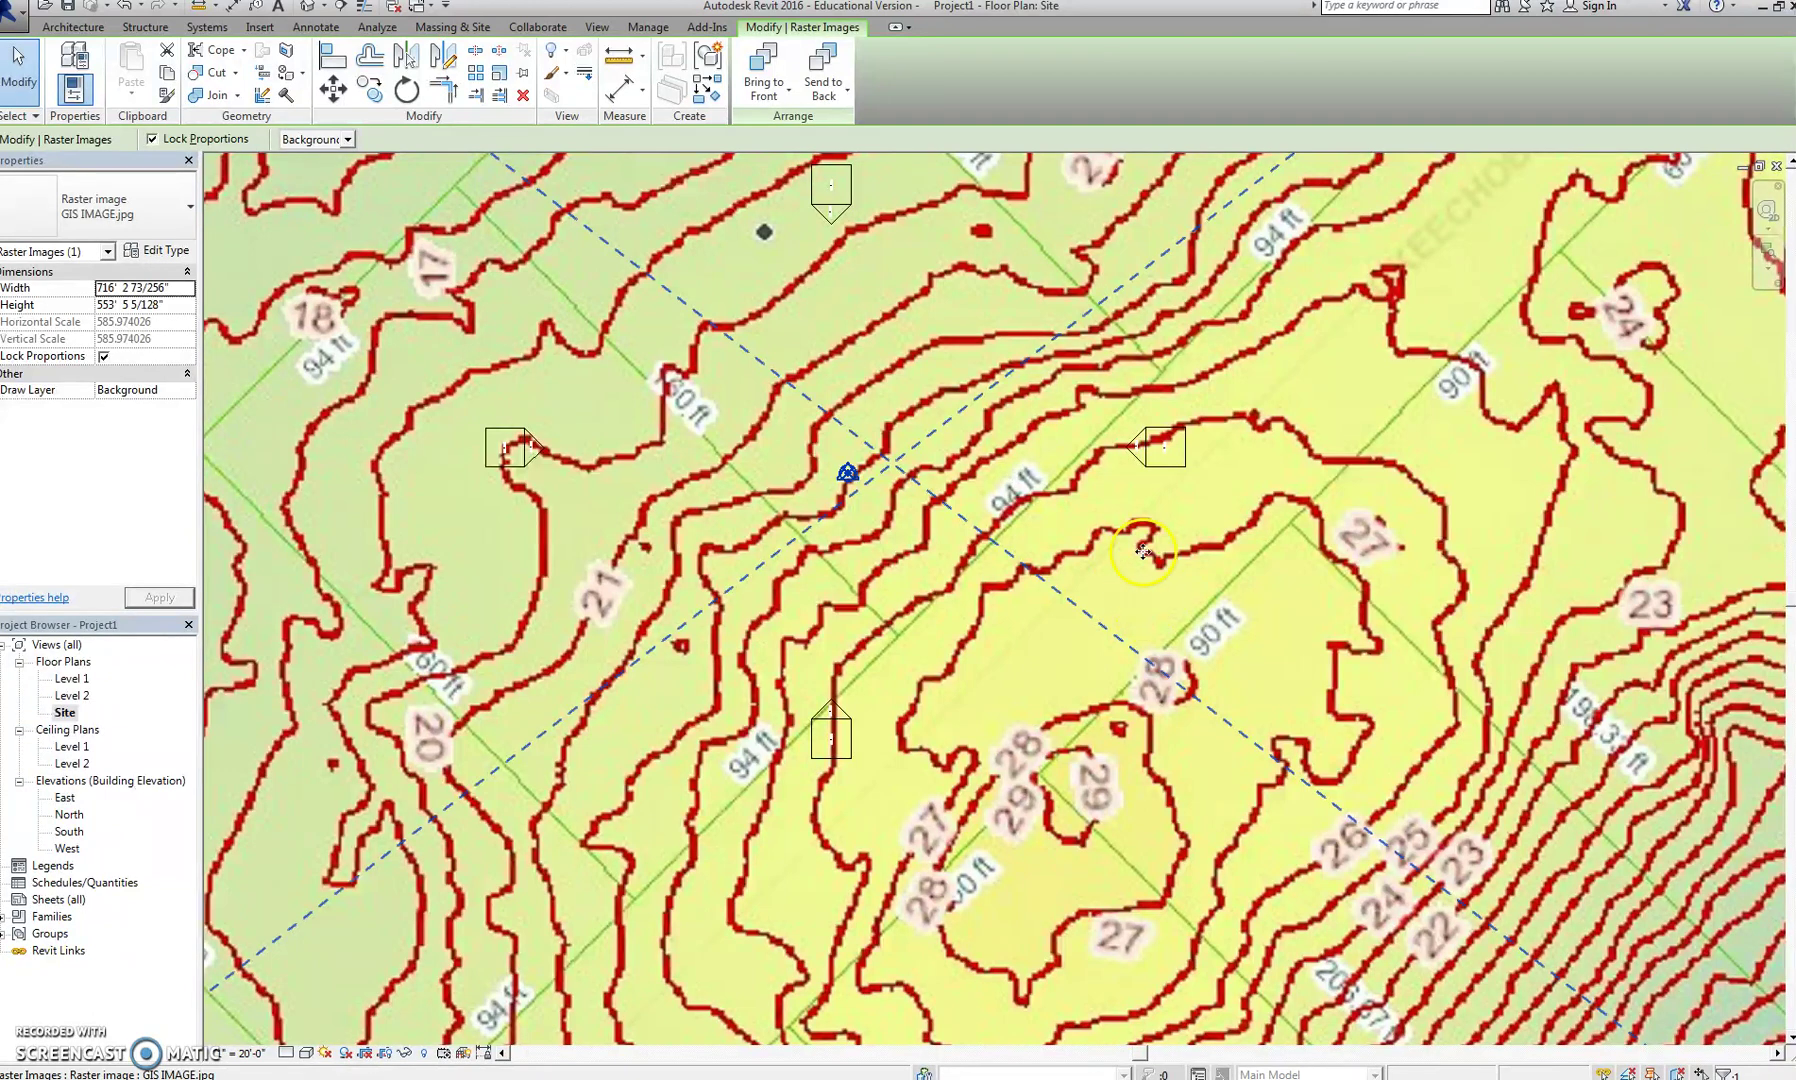
key("Escape")
Examine the scaled contour map's lot boundaries, contour lines and elevation labels around the base point
scroll(1143, 556, "down", 3)
scroll(1143, 556, "down", 2)
middle_click_drag(1143, 556, 939, 586)
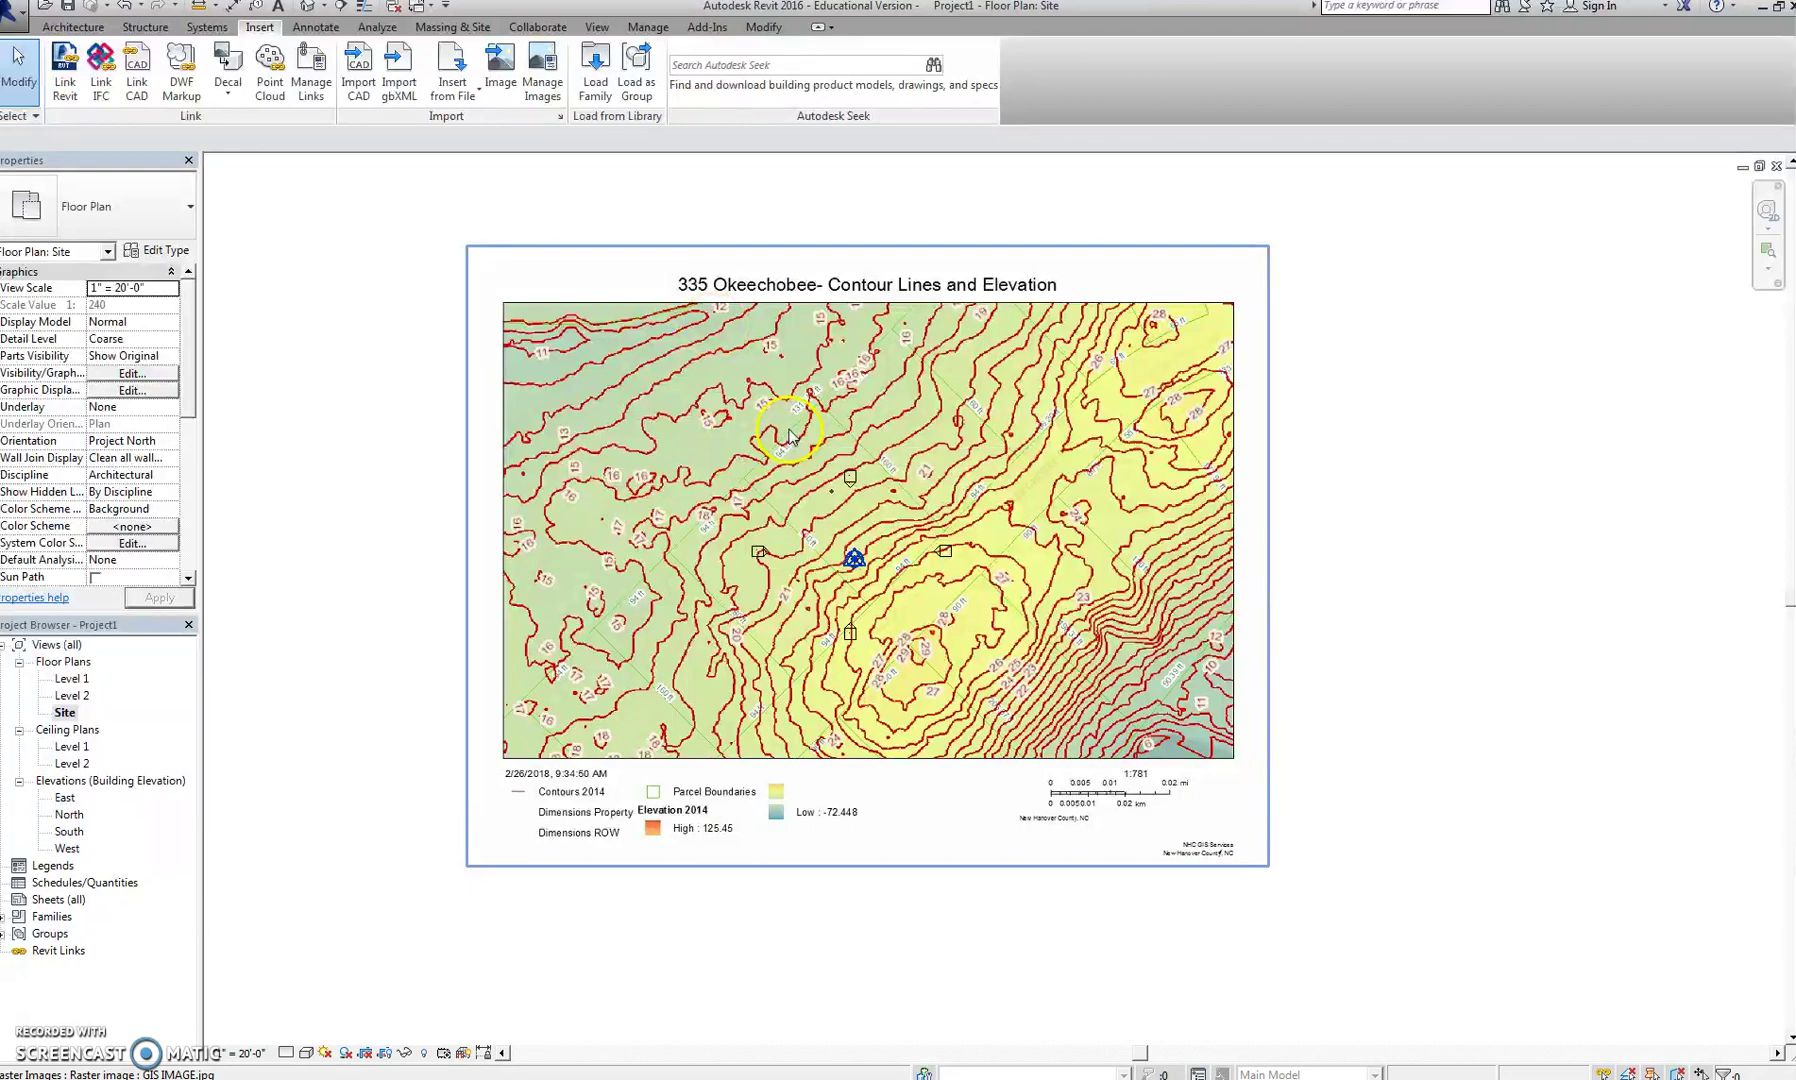
scroll(803, 508, "up", 3)
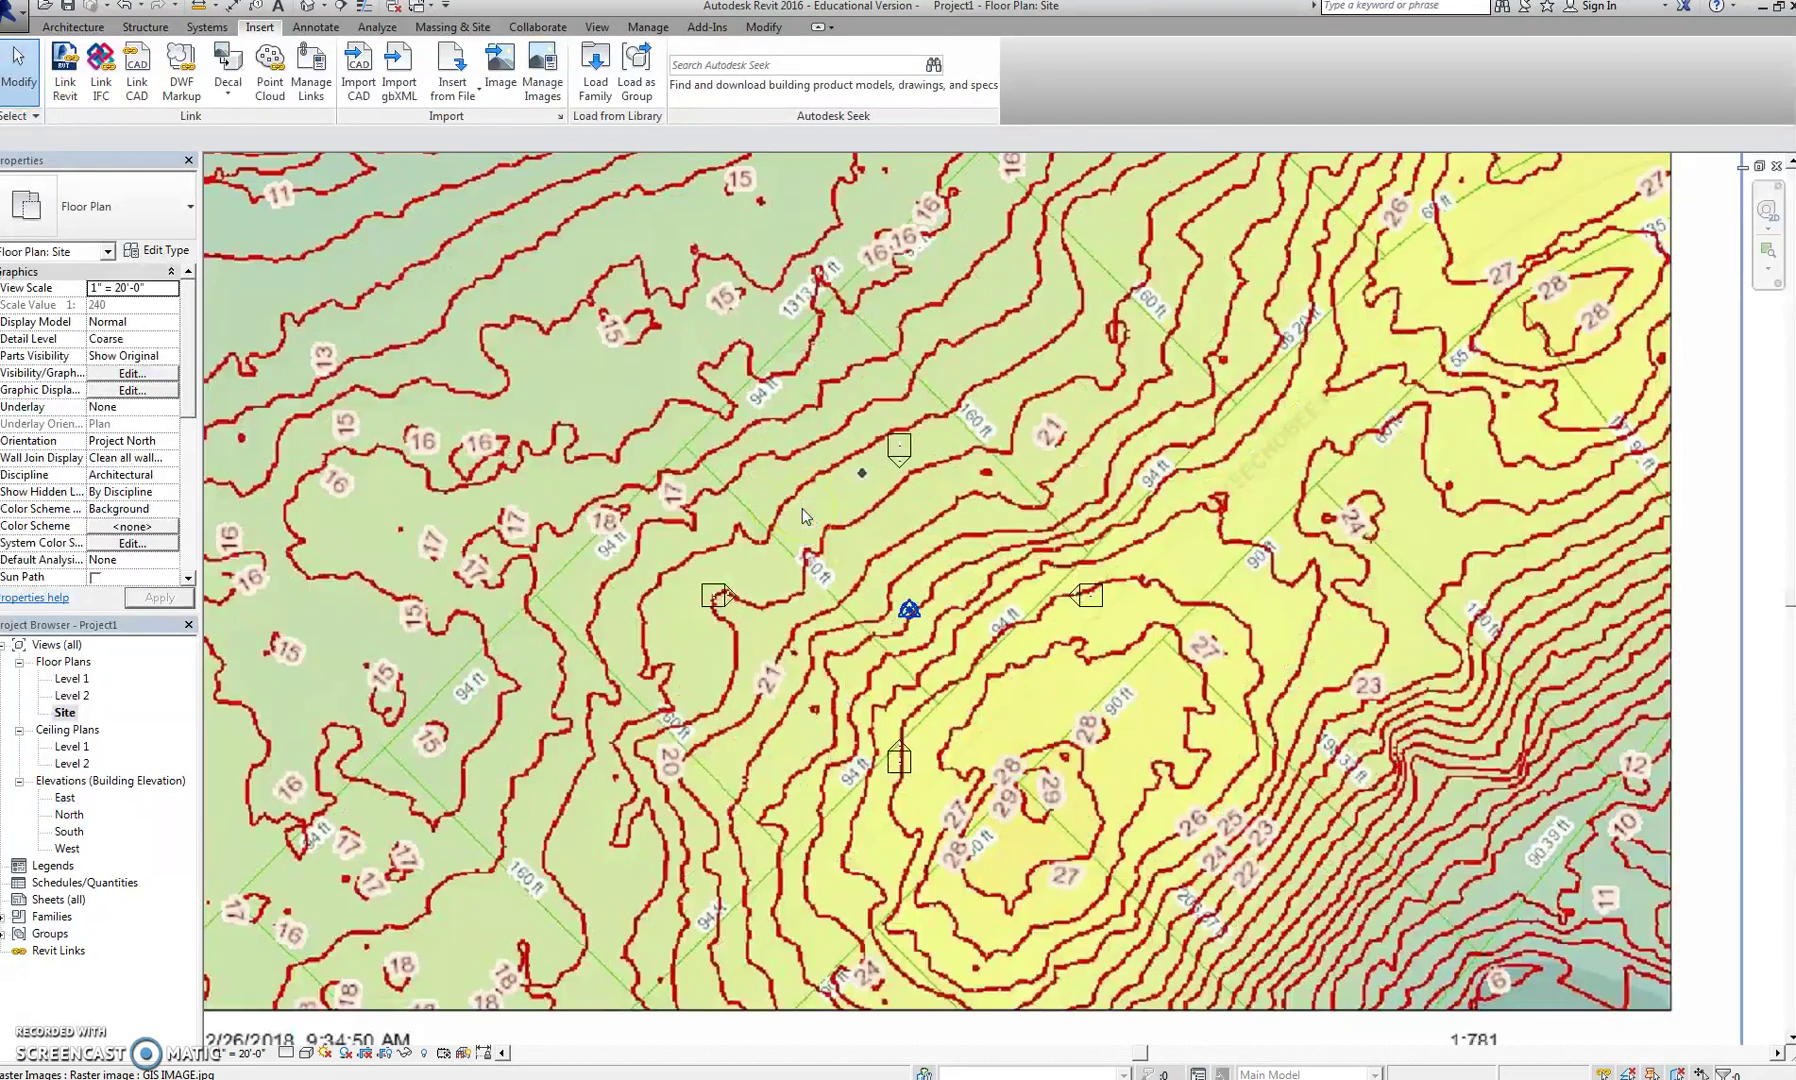
middle_click_drag(898, 594, 897, 672)
scroll(772, 672, "up", 1)
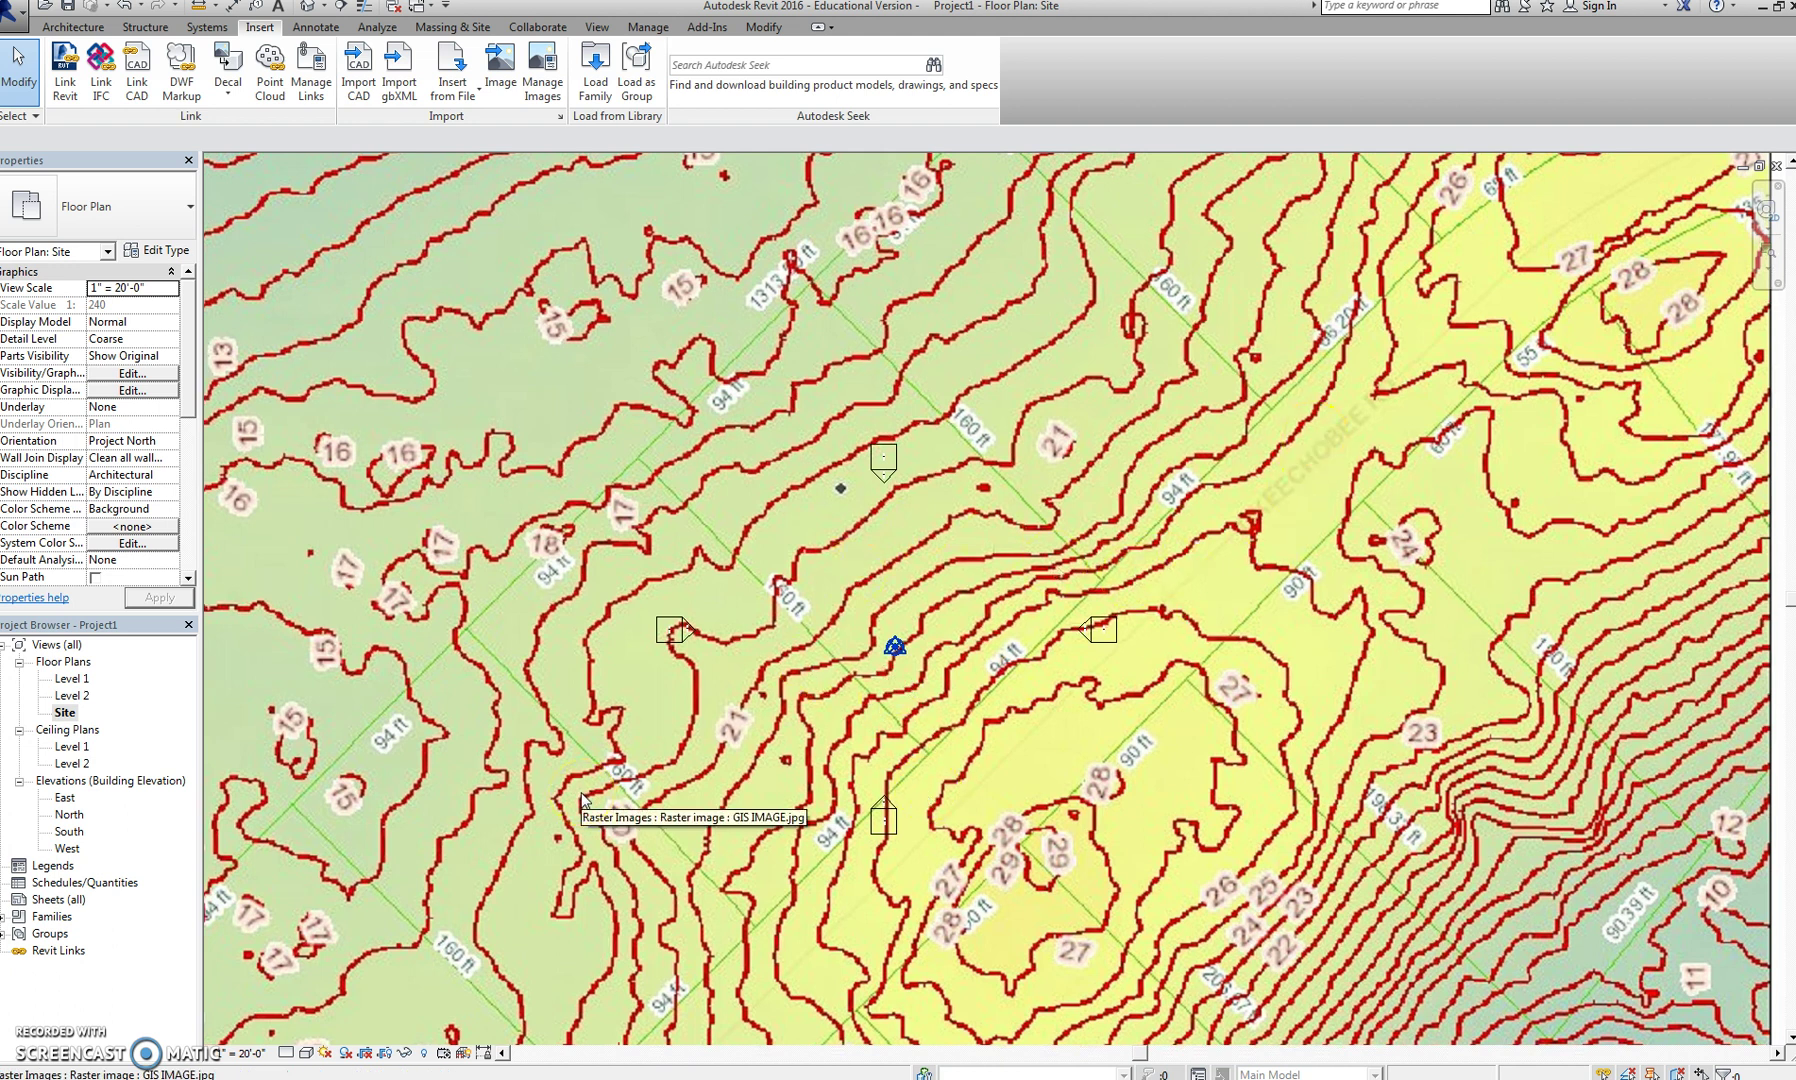
middle_click(503, 663)
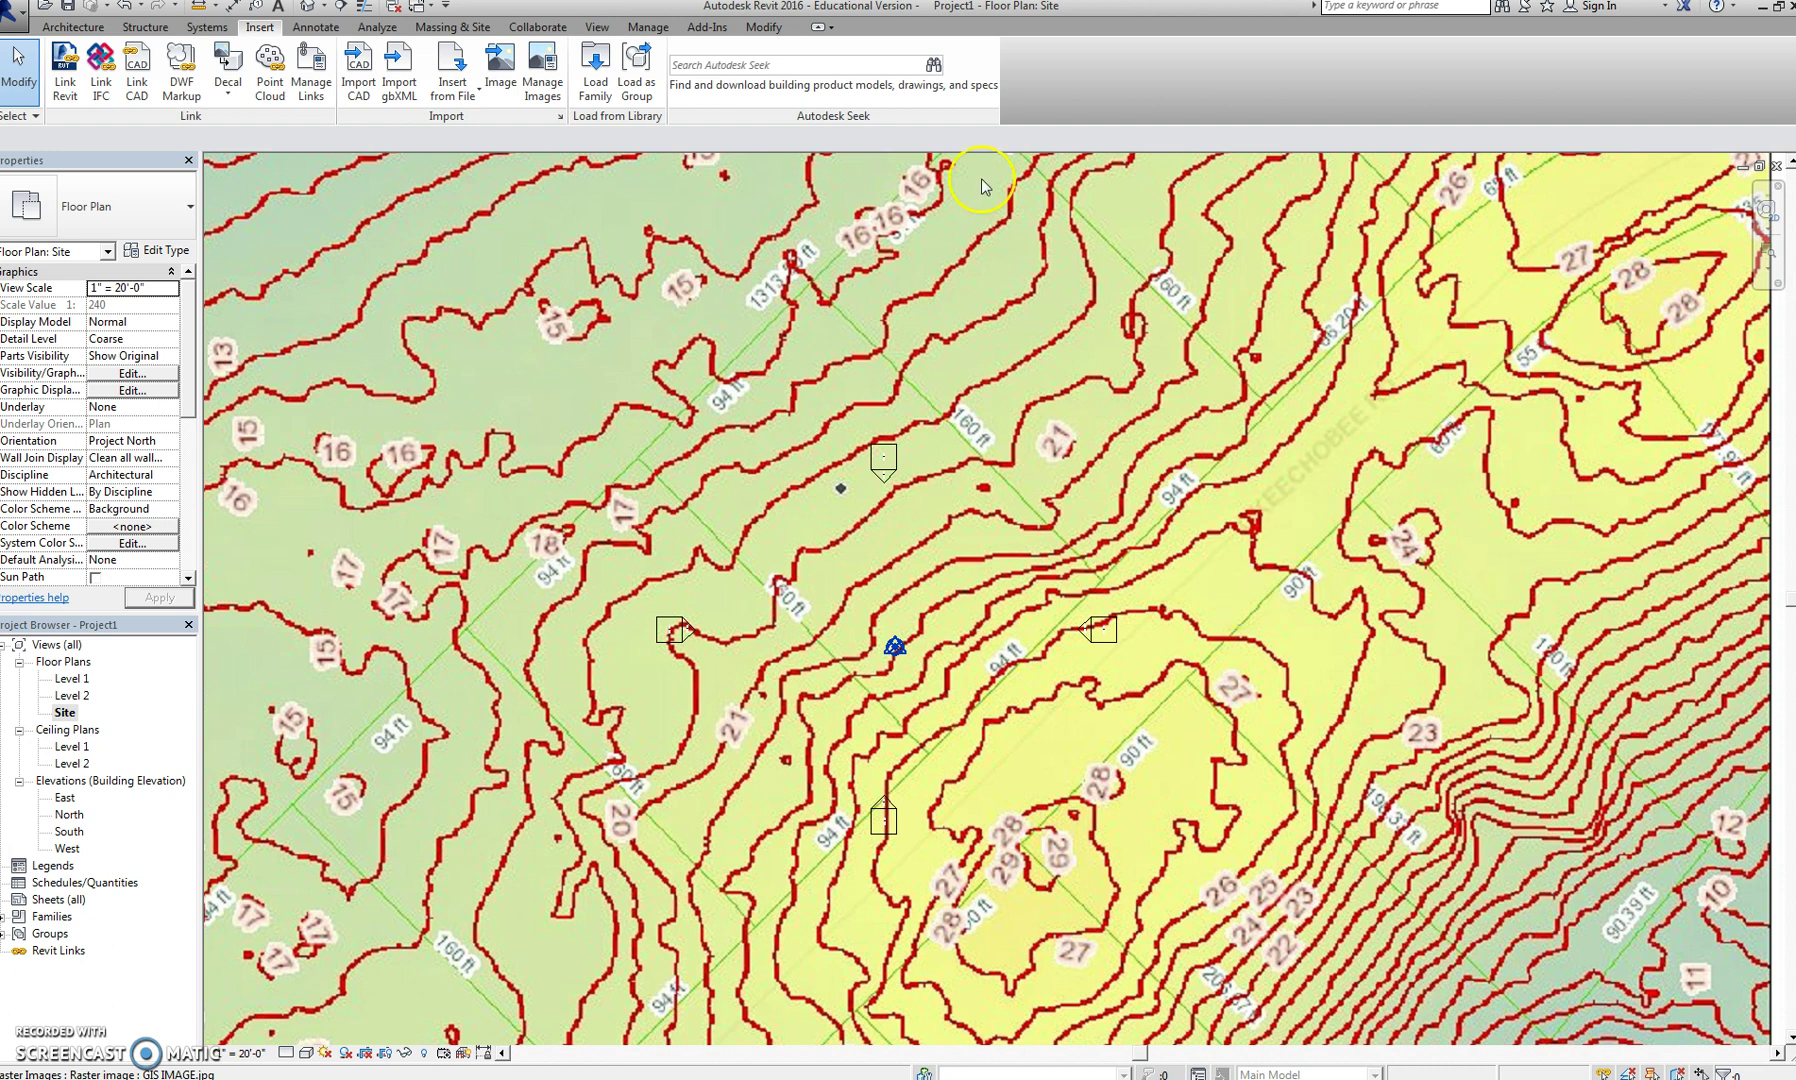
middle_click_drag(1037, 686, 1059, 752)
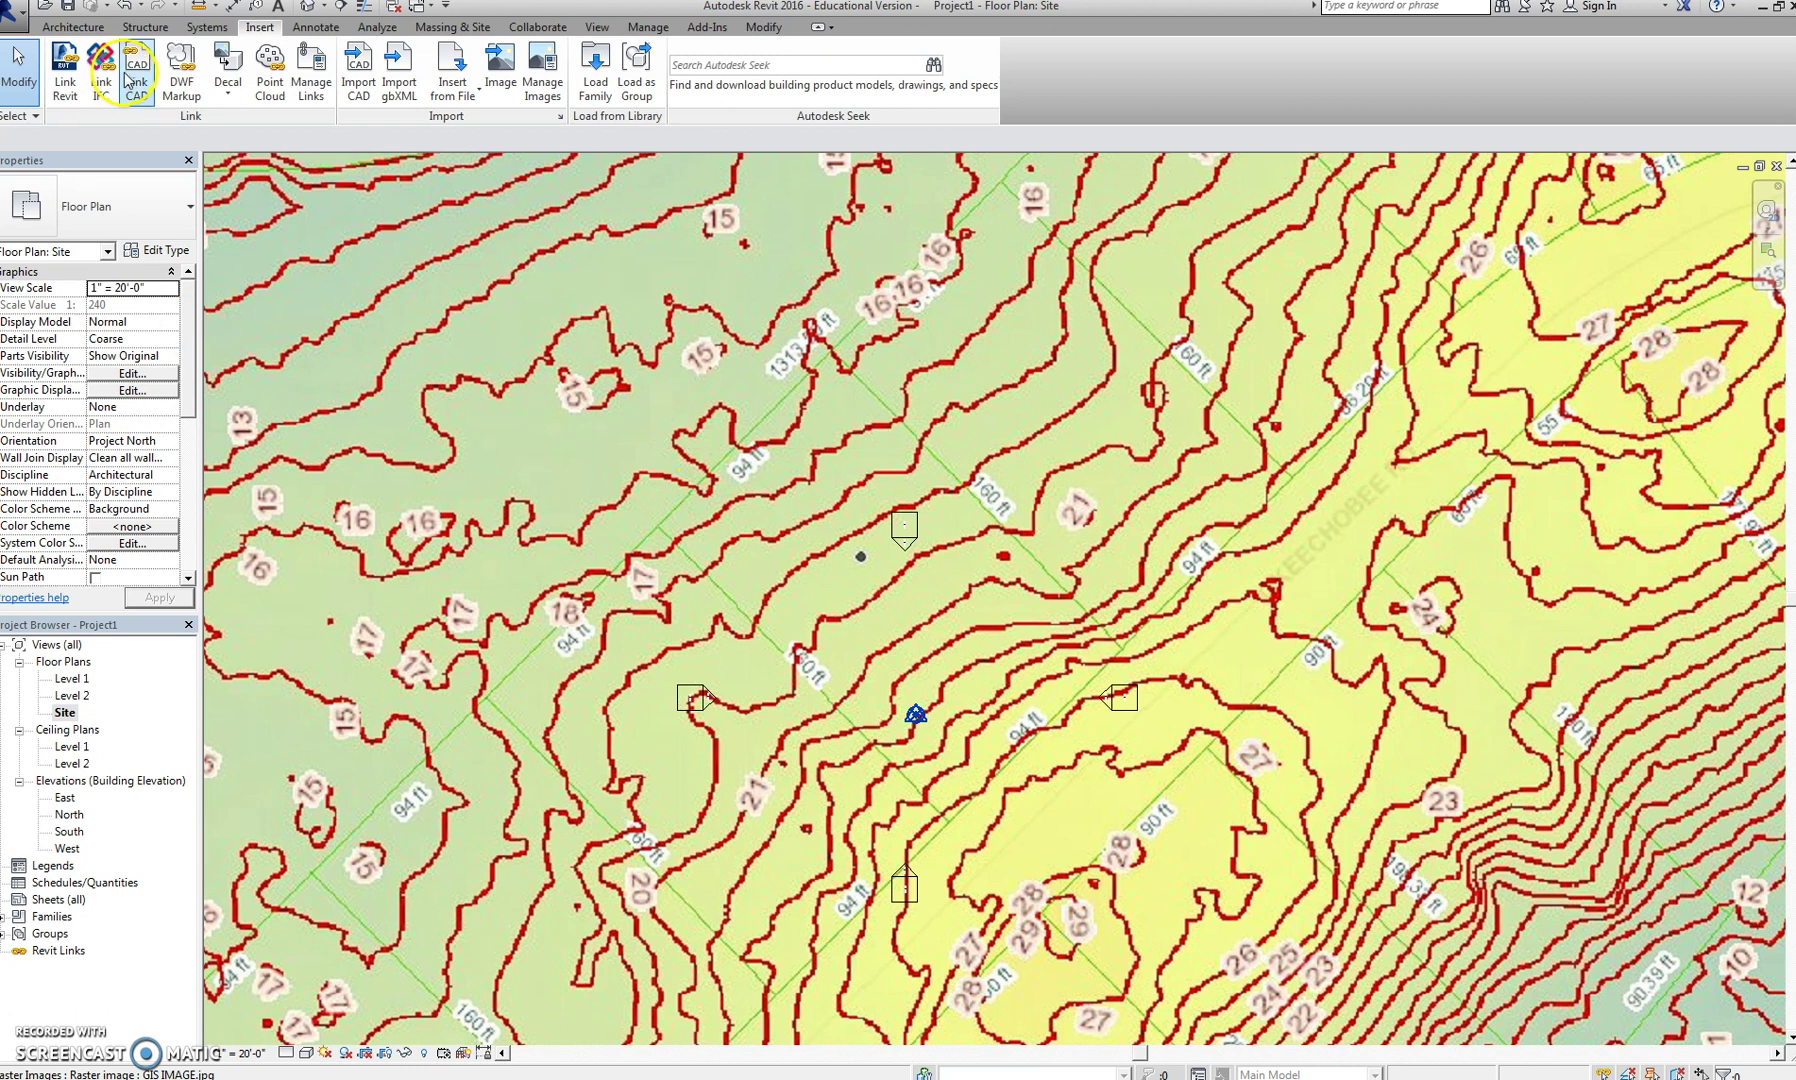
Start a toposurface and place points at 27' absolute elevation along the 27 contour, from its southwest end around to its northeast bend
left_click(471, 27)
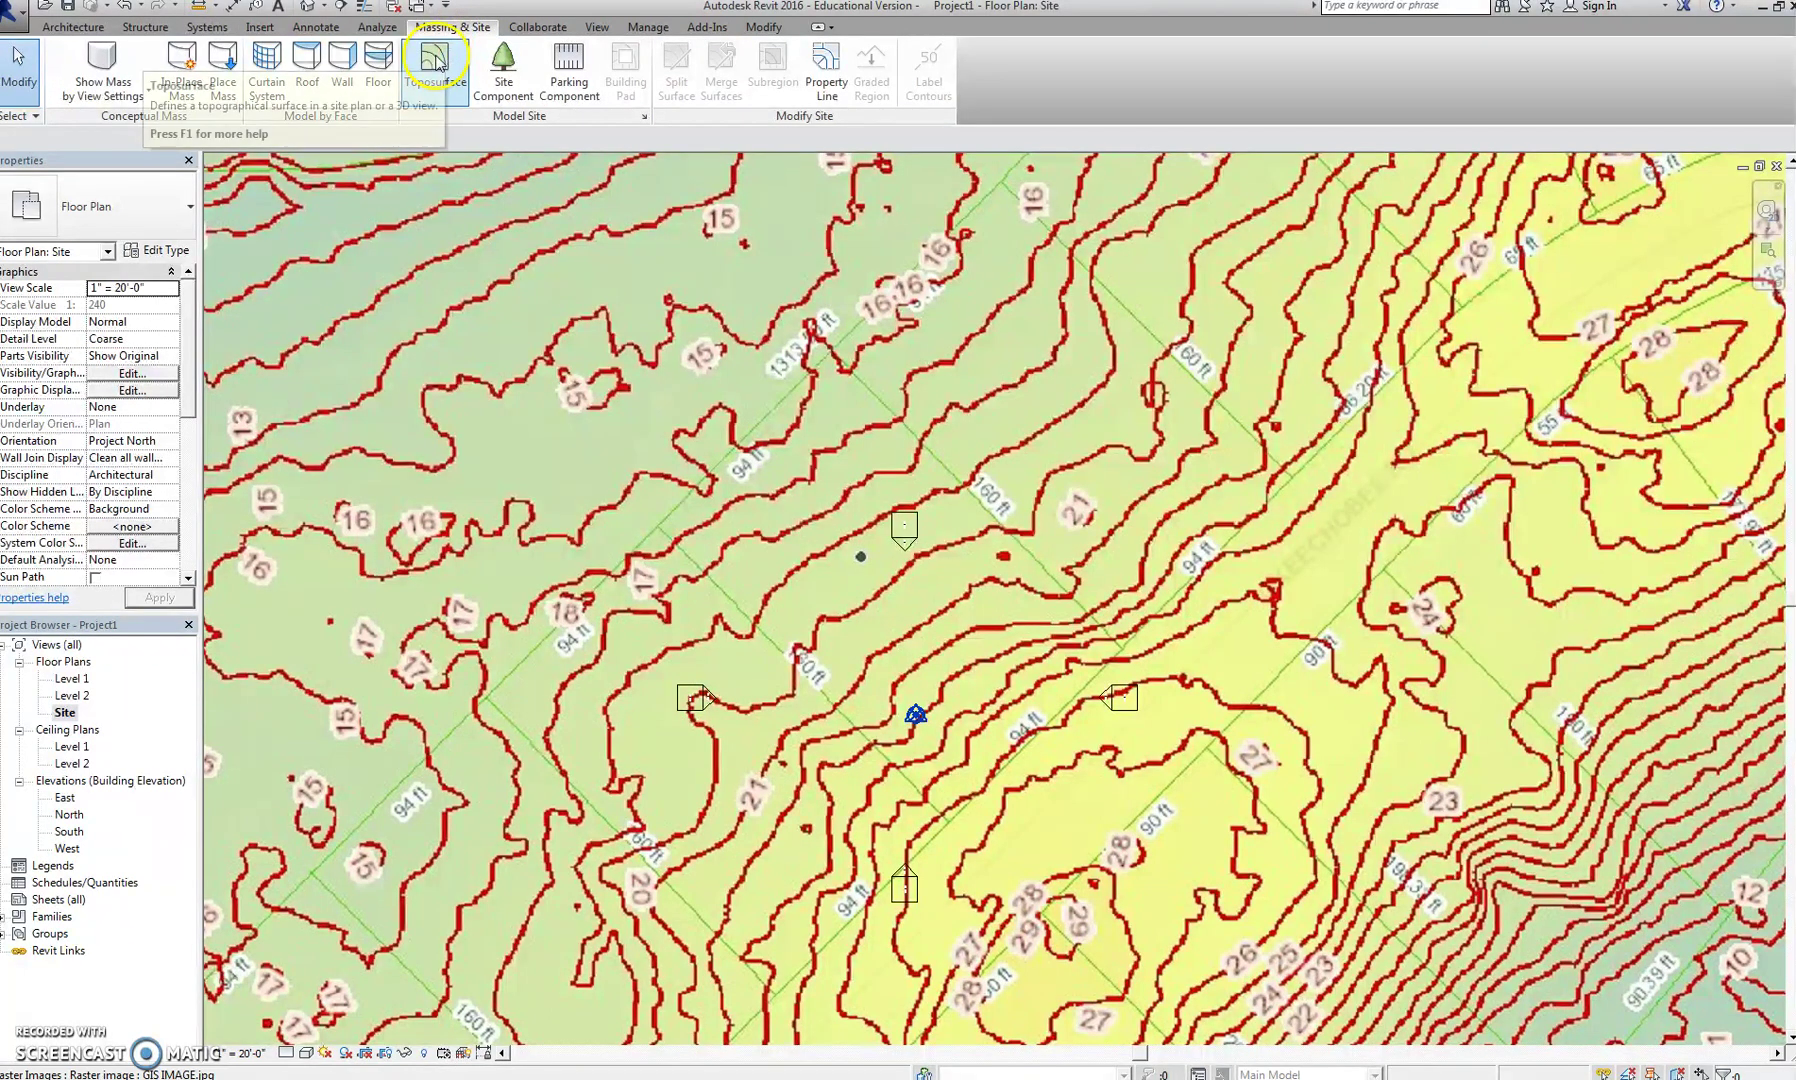
left_click(436, 63)
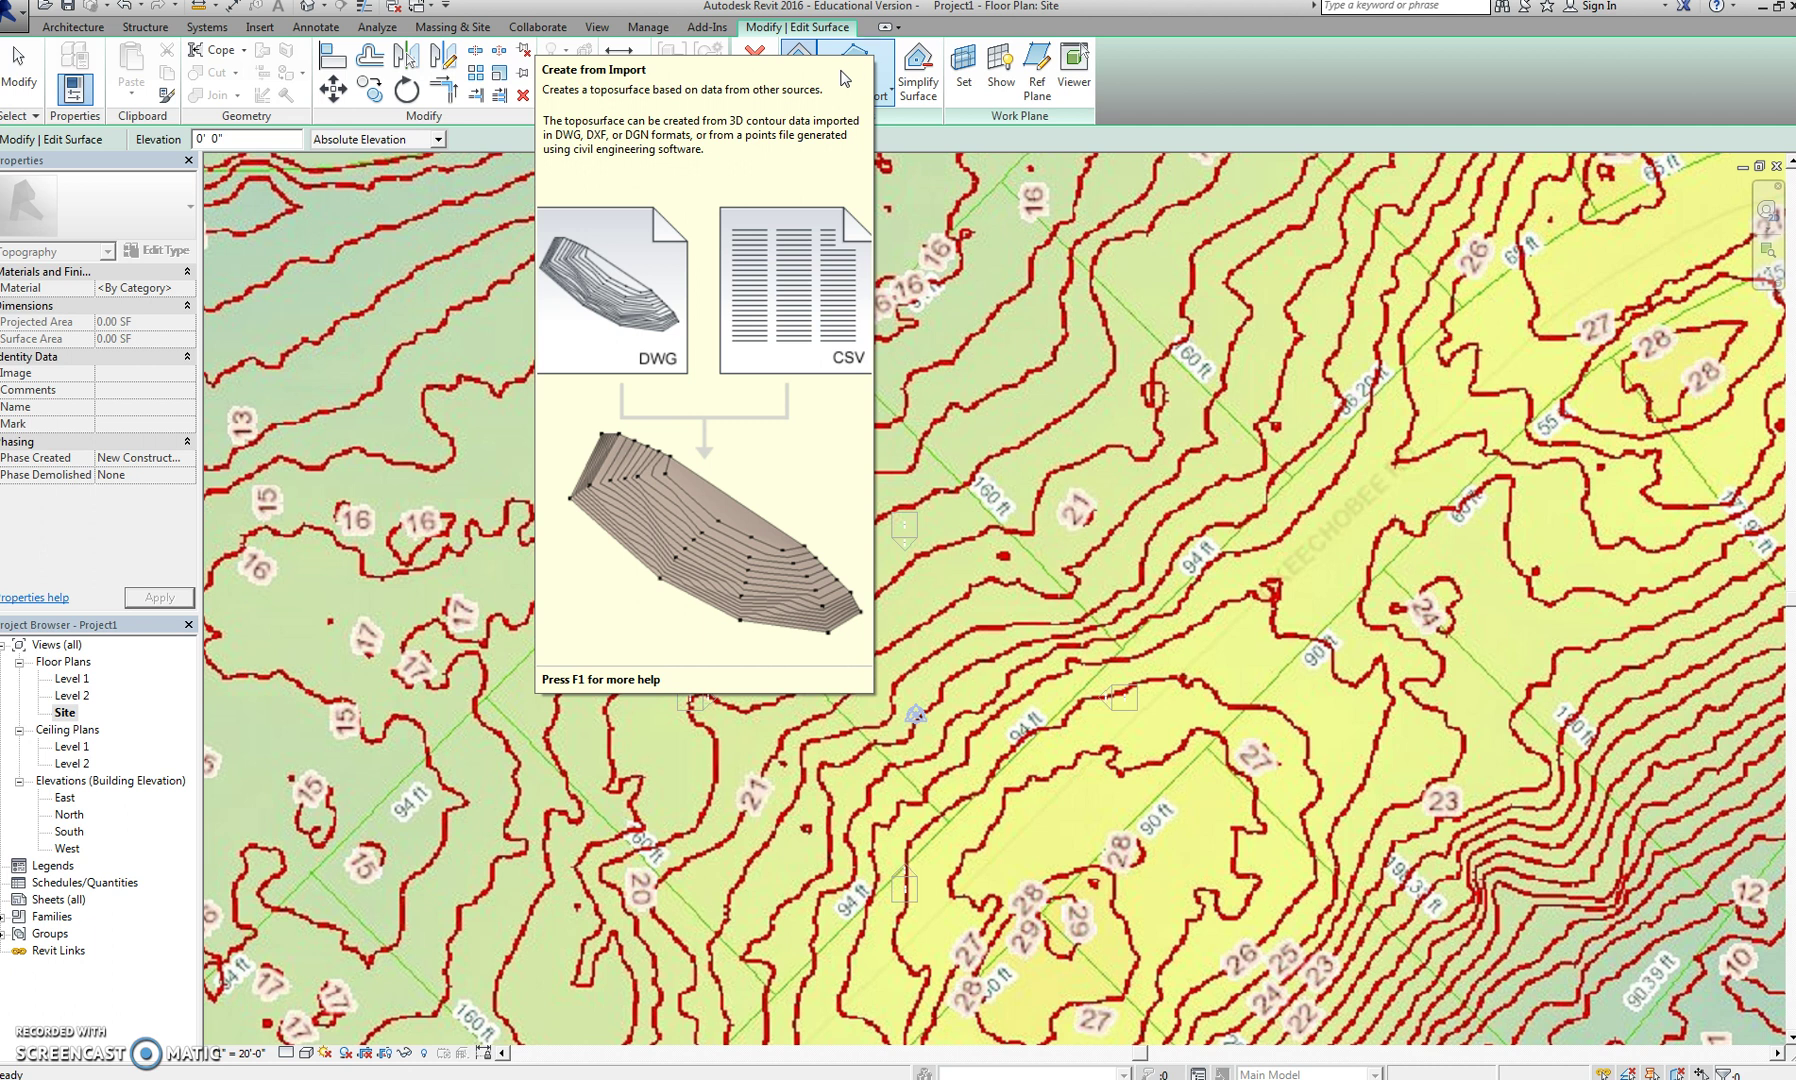
left_click(798, 70)
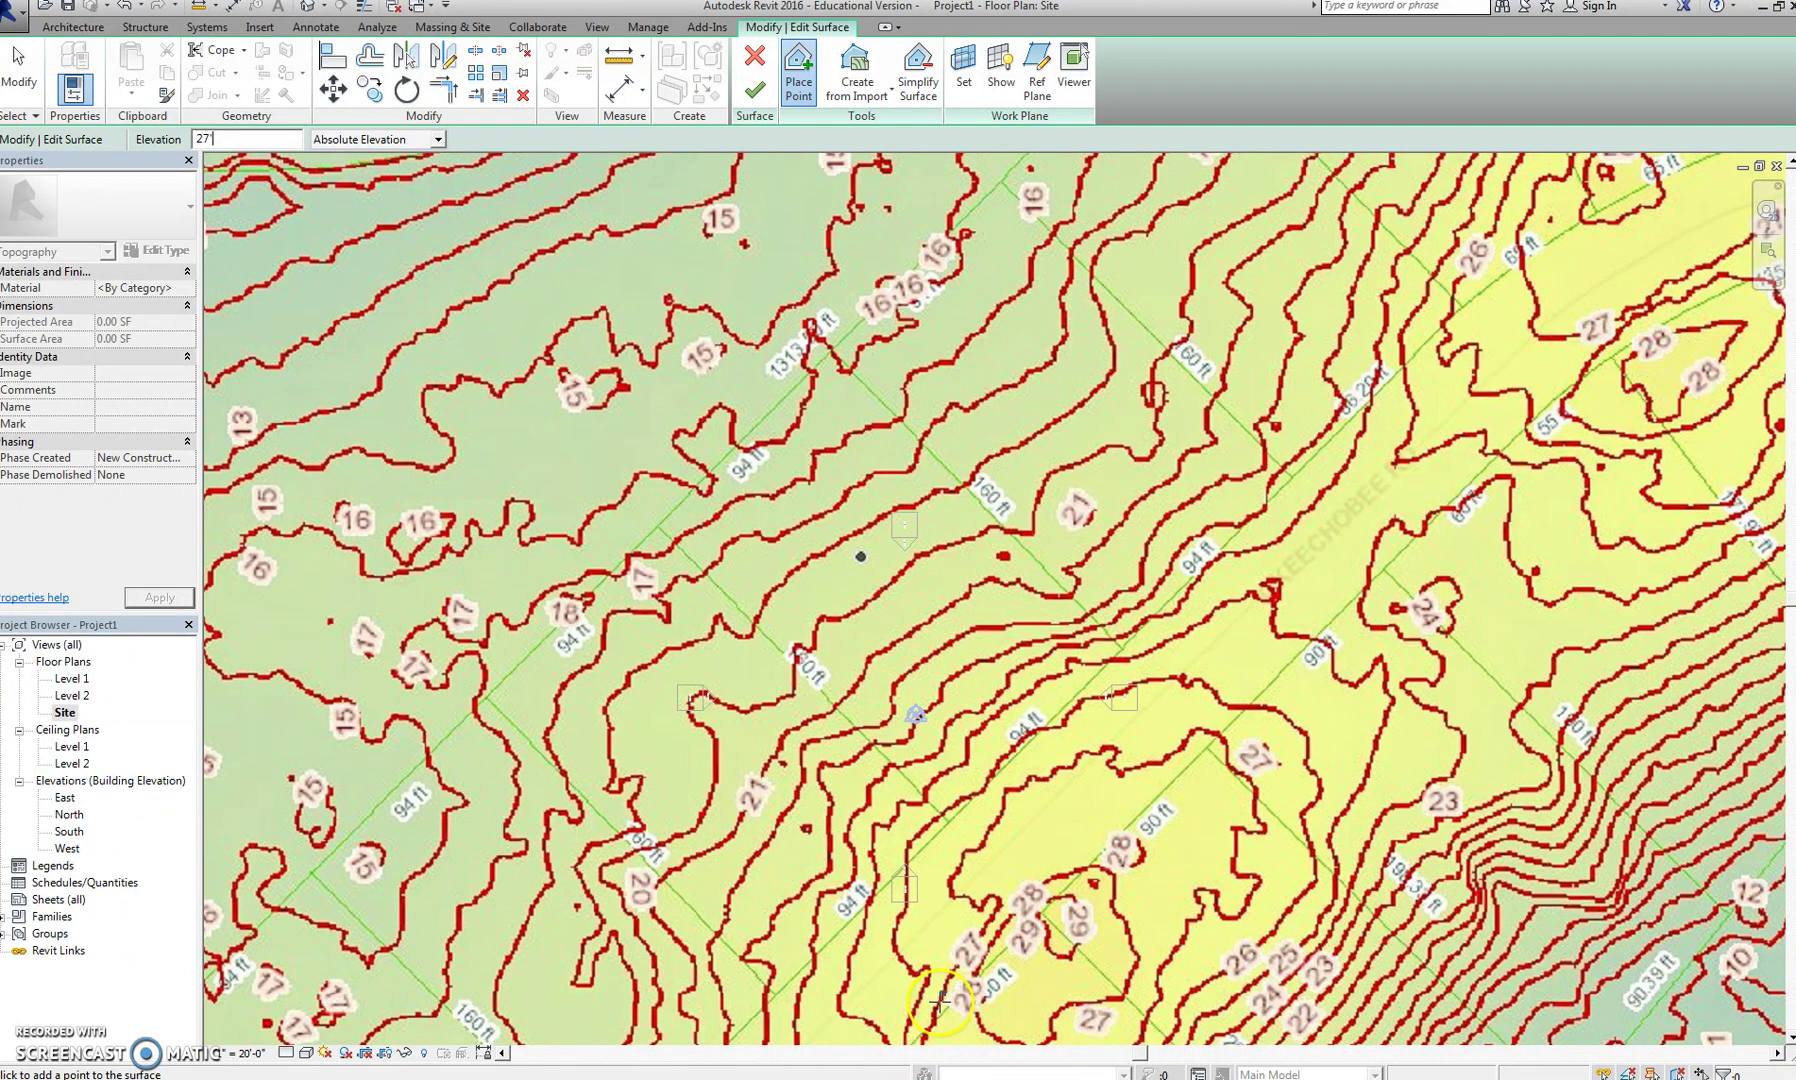
left_click(928, 1025)
left_click(949, 971)
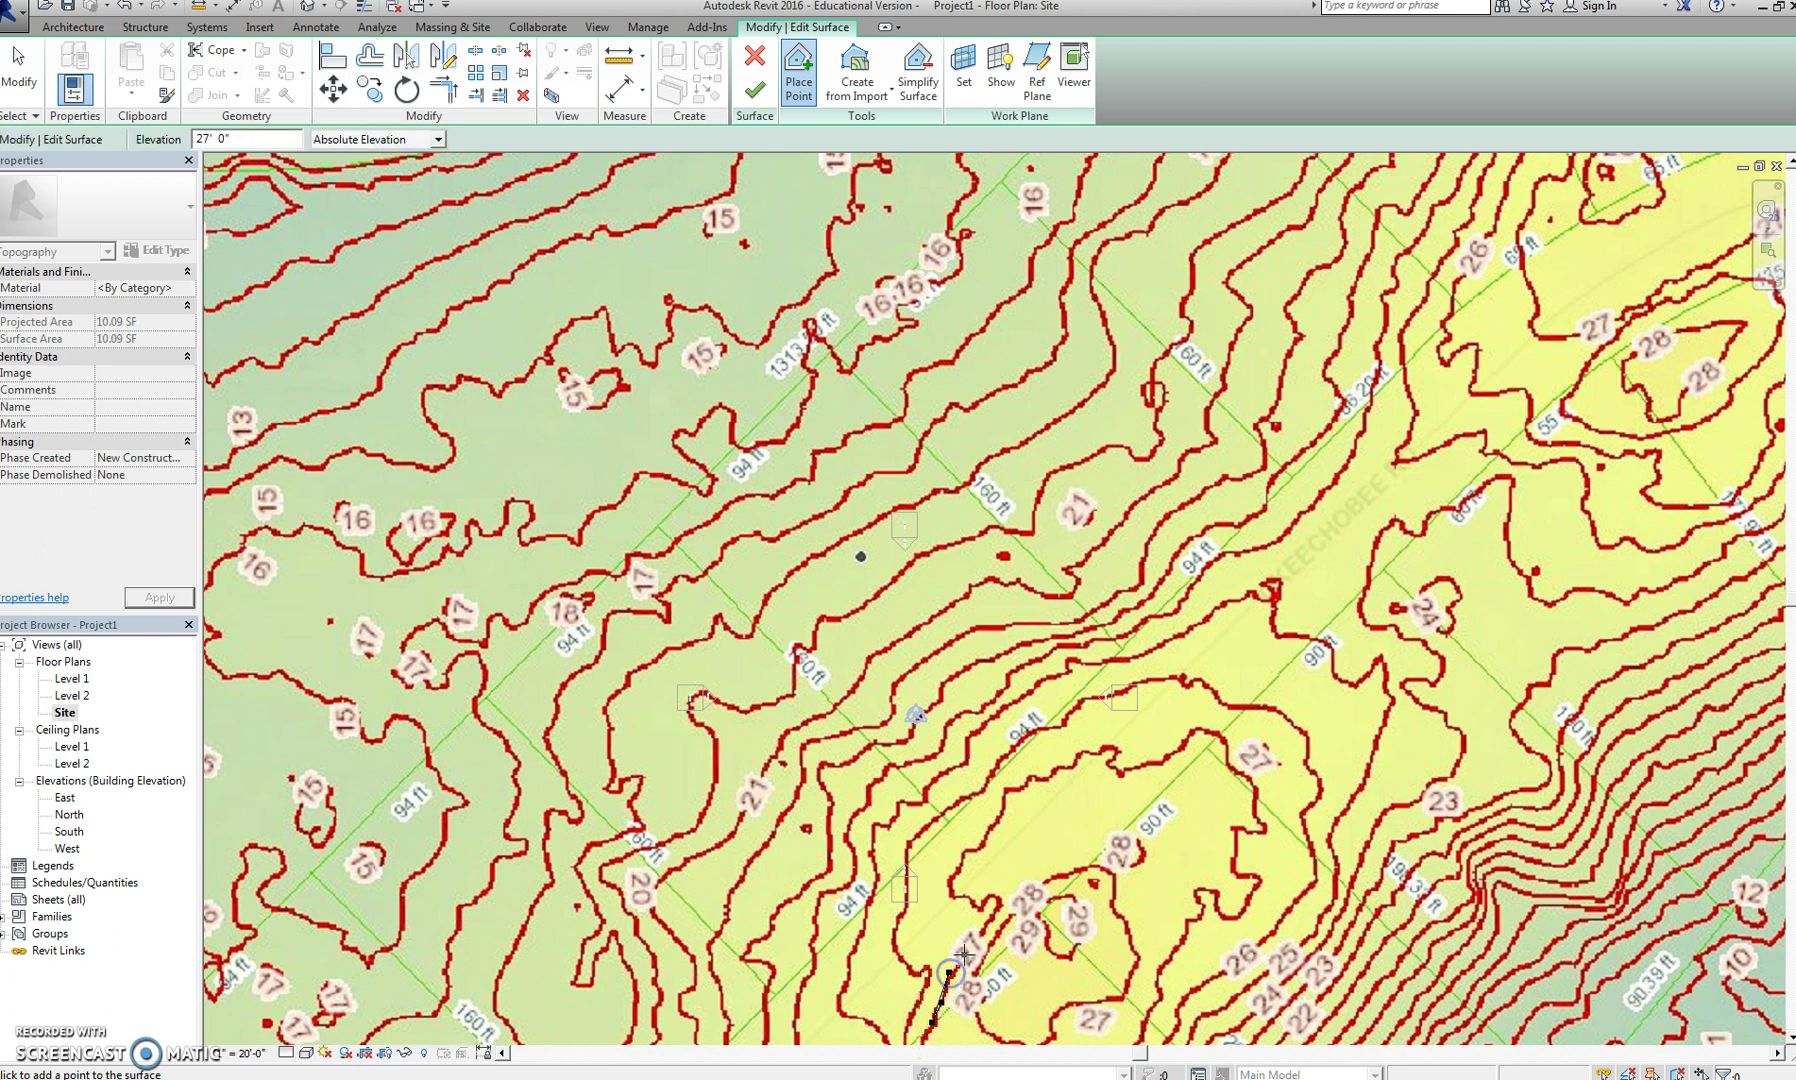
left_click(988, 893)
left_click(970, 897)
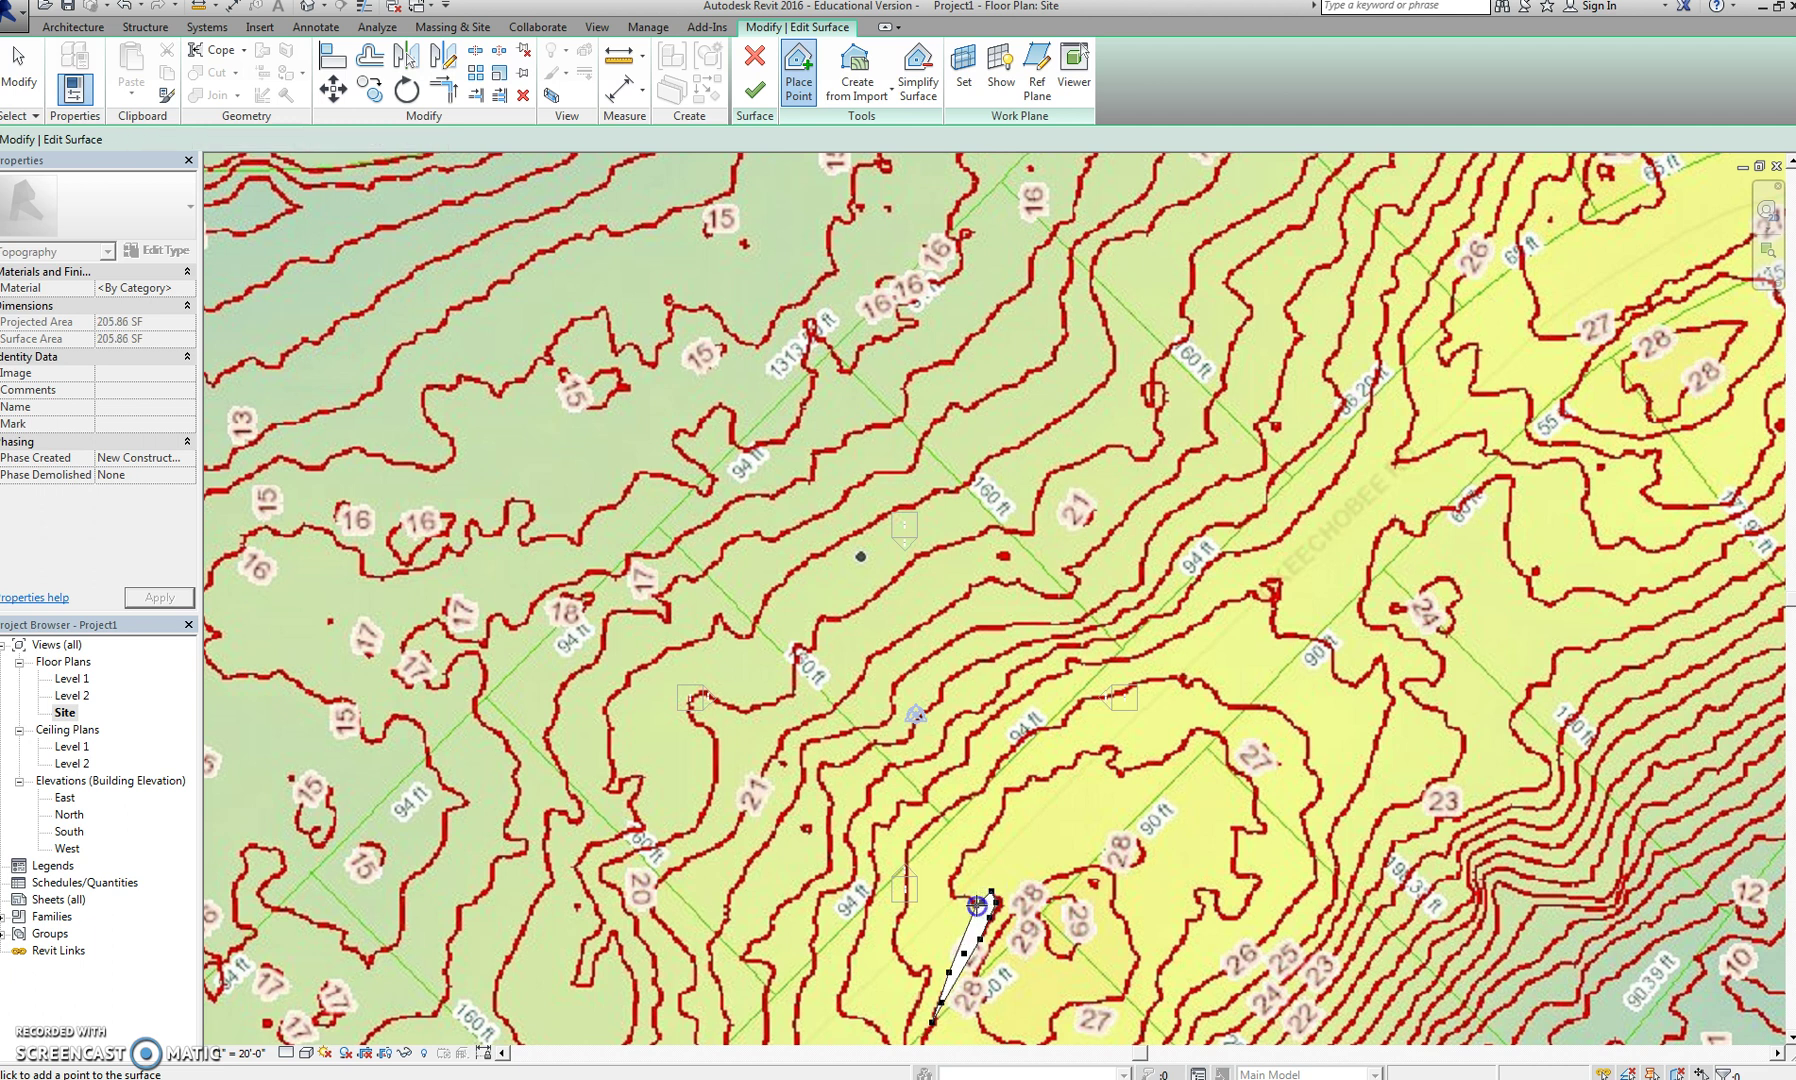
left_click(957, 896)
left_click(951, 884)
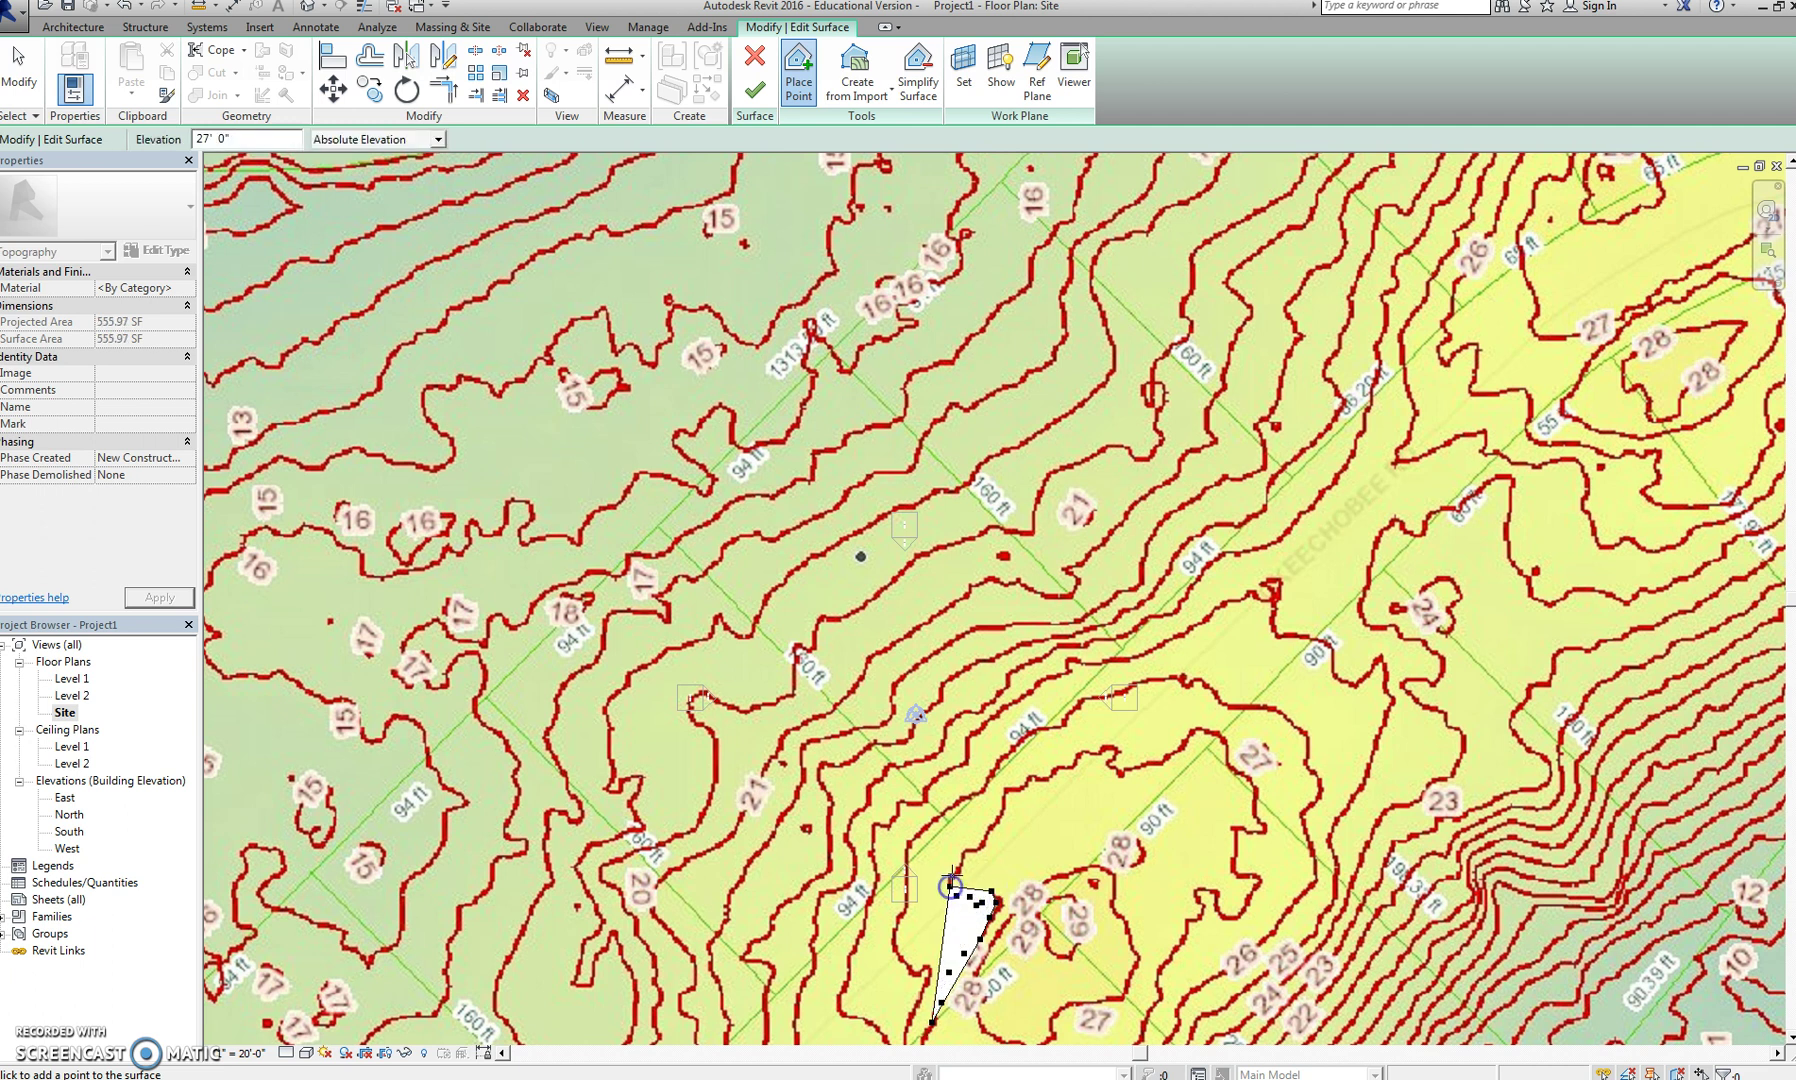
left_click(960, 861)
left_click(963, 852)
left_click(977, 849)
left_click(986, 837)
left_click(994, 824)
left_click(1002, 813)
left_click(1005, 803)
left_click(1008, 792)
left_click(1019, 785)
left_click(1031, 776)
left_click(1055, 775)
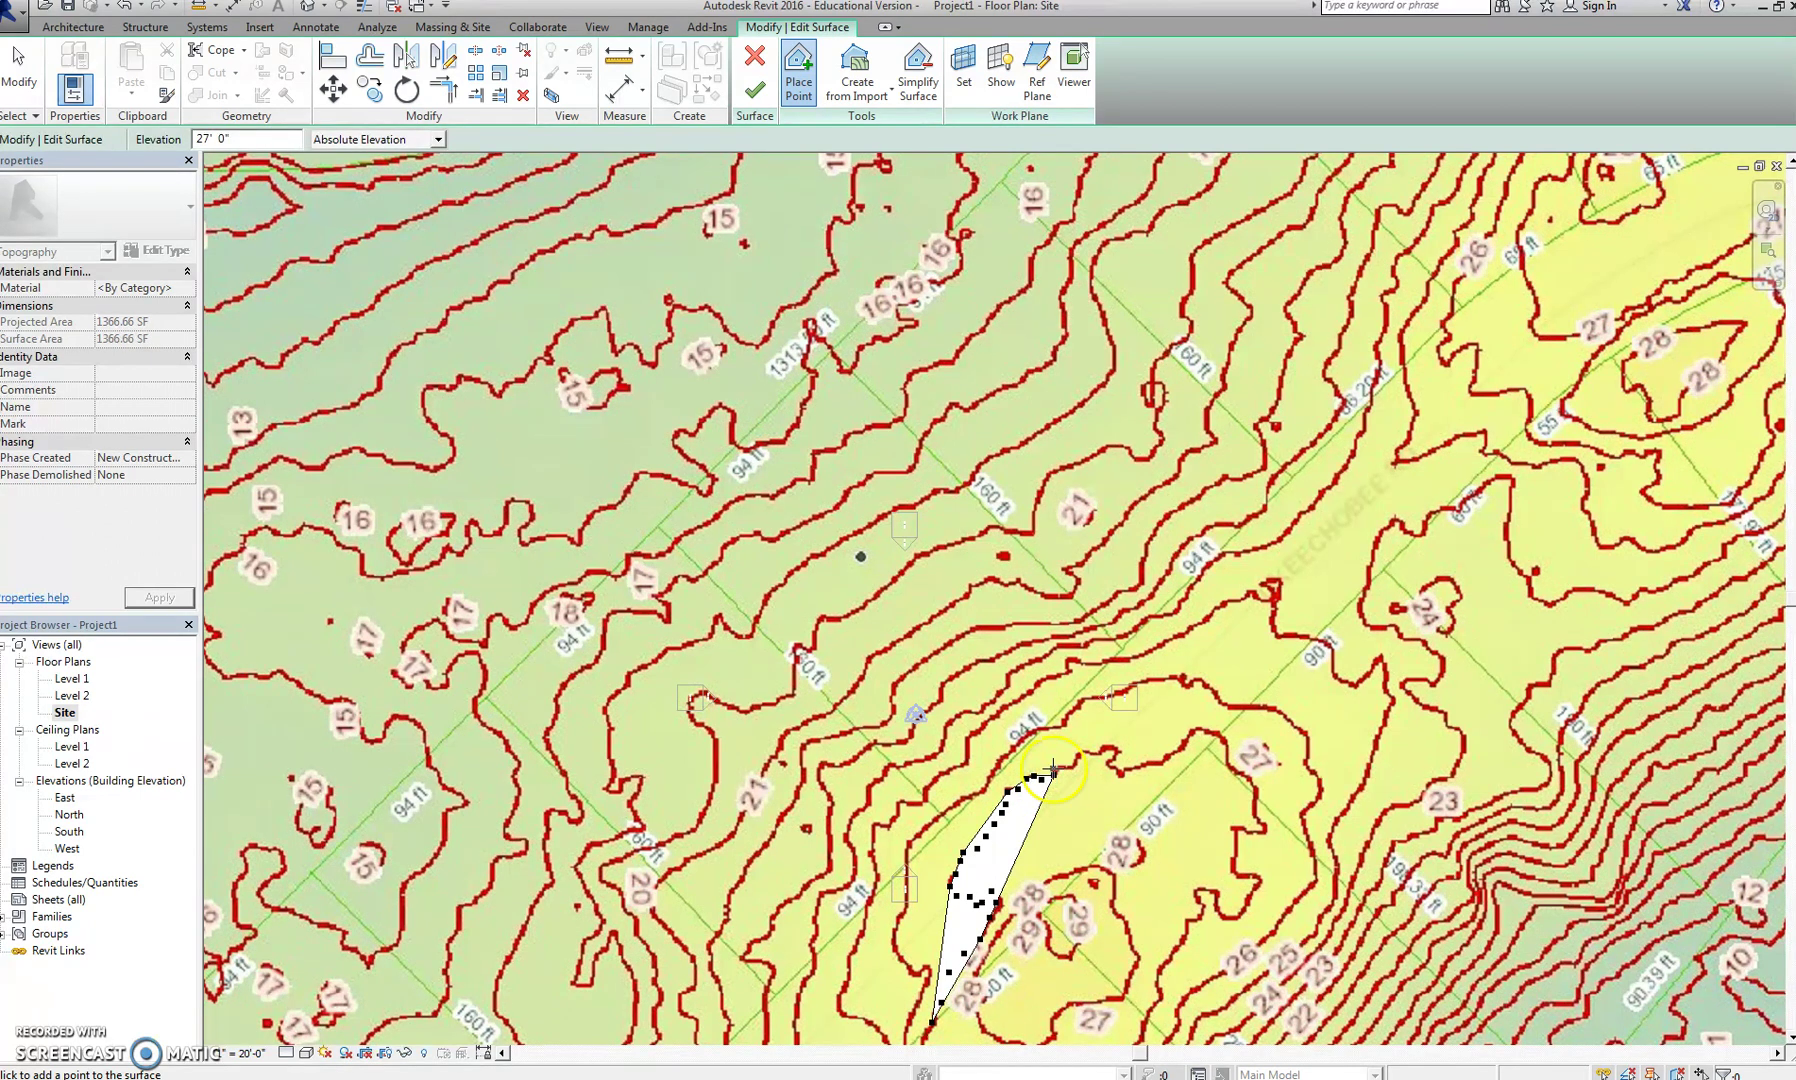
left_click(1077, 766)
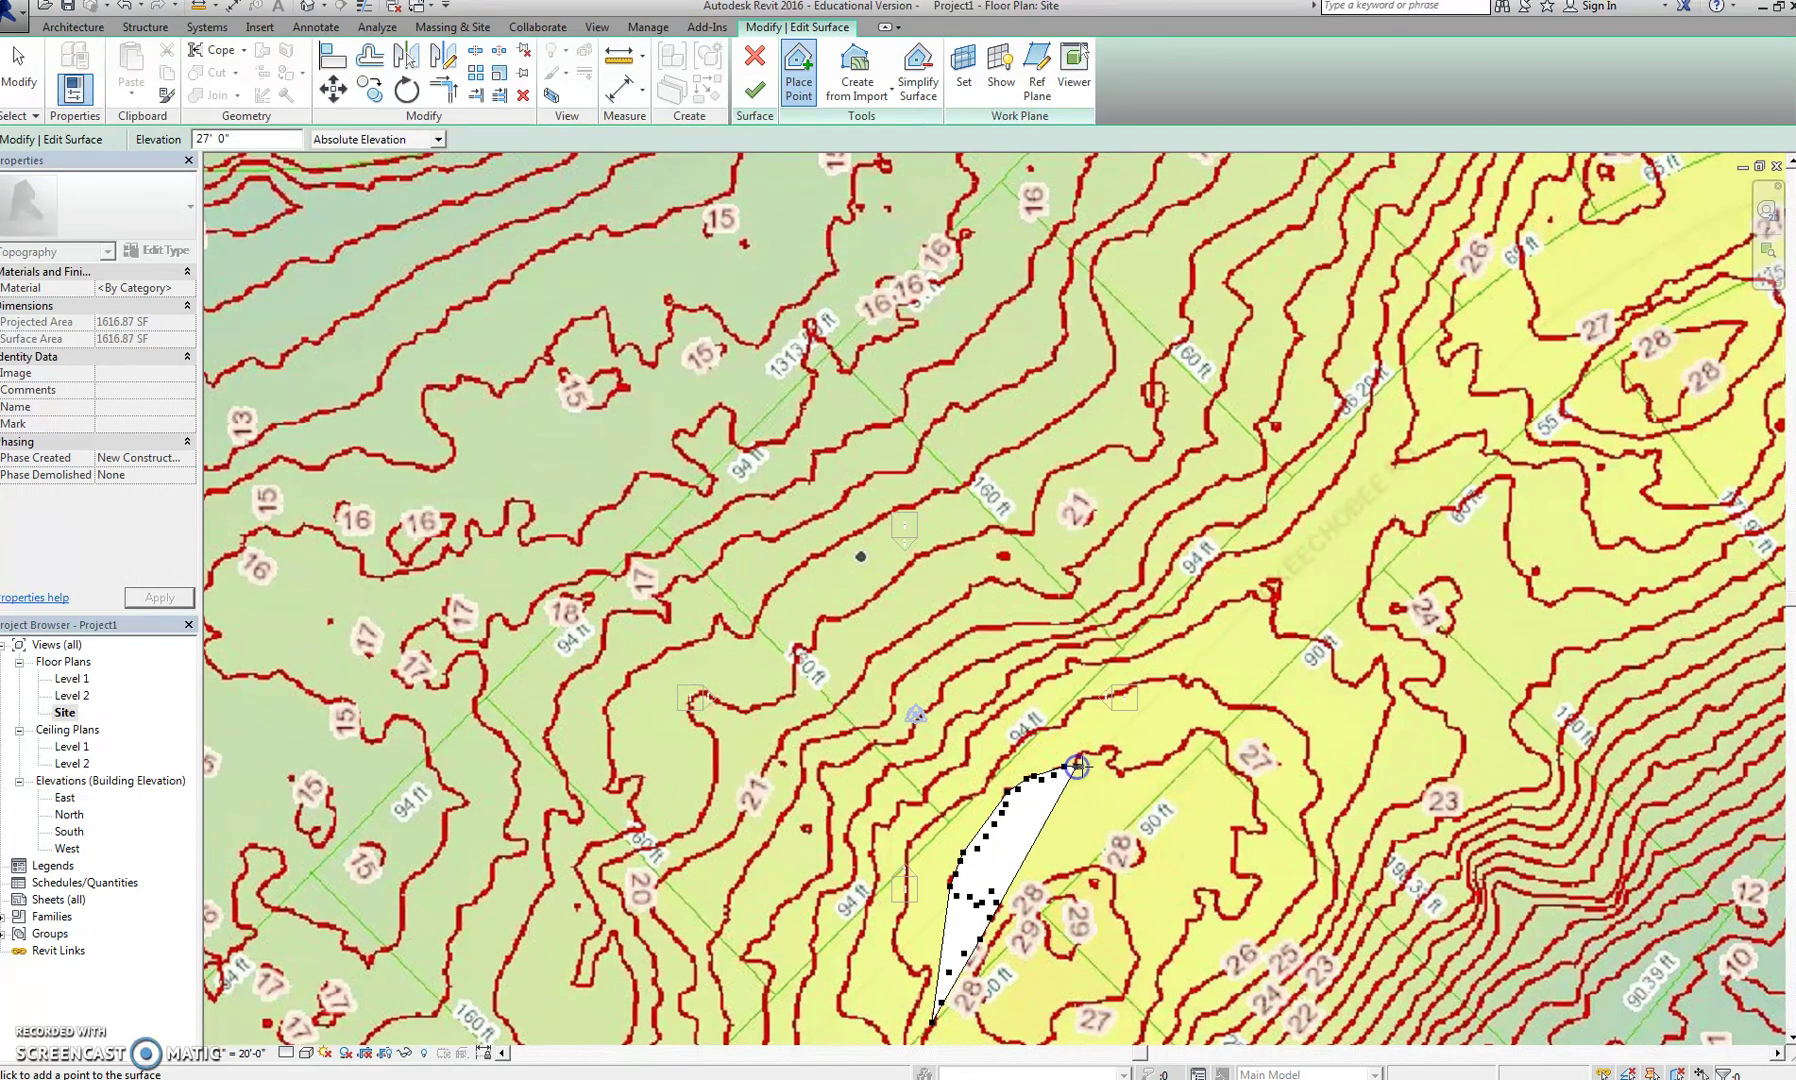
left_click(1091, 748)
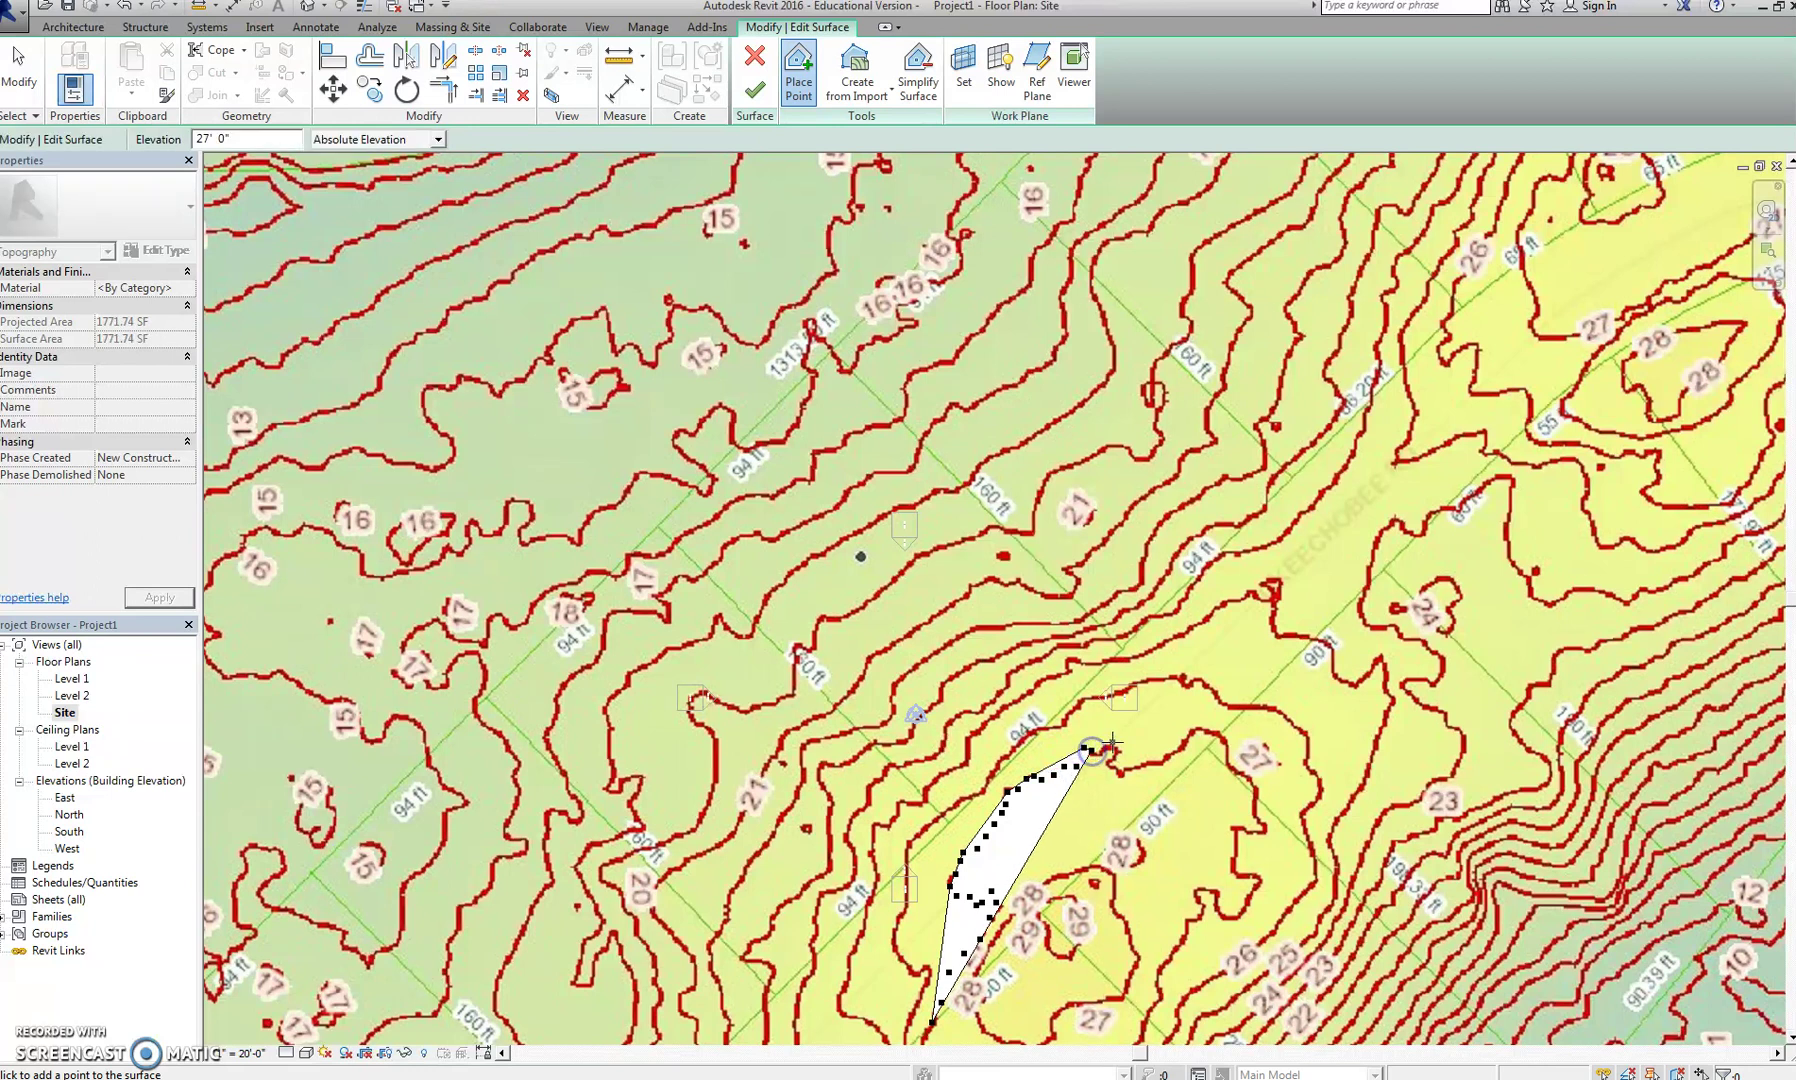
left_click(1113, 748)
left_click(1110, 762)
left_click(1114, 768)
left_click(1124, 778)
left_click(1132, 770)
left_click(1152, 766)
left_click(1164, 762)
left_click(1176, 749)
left_click(1187, 736)
left_click(1203, 731)
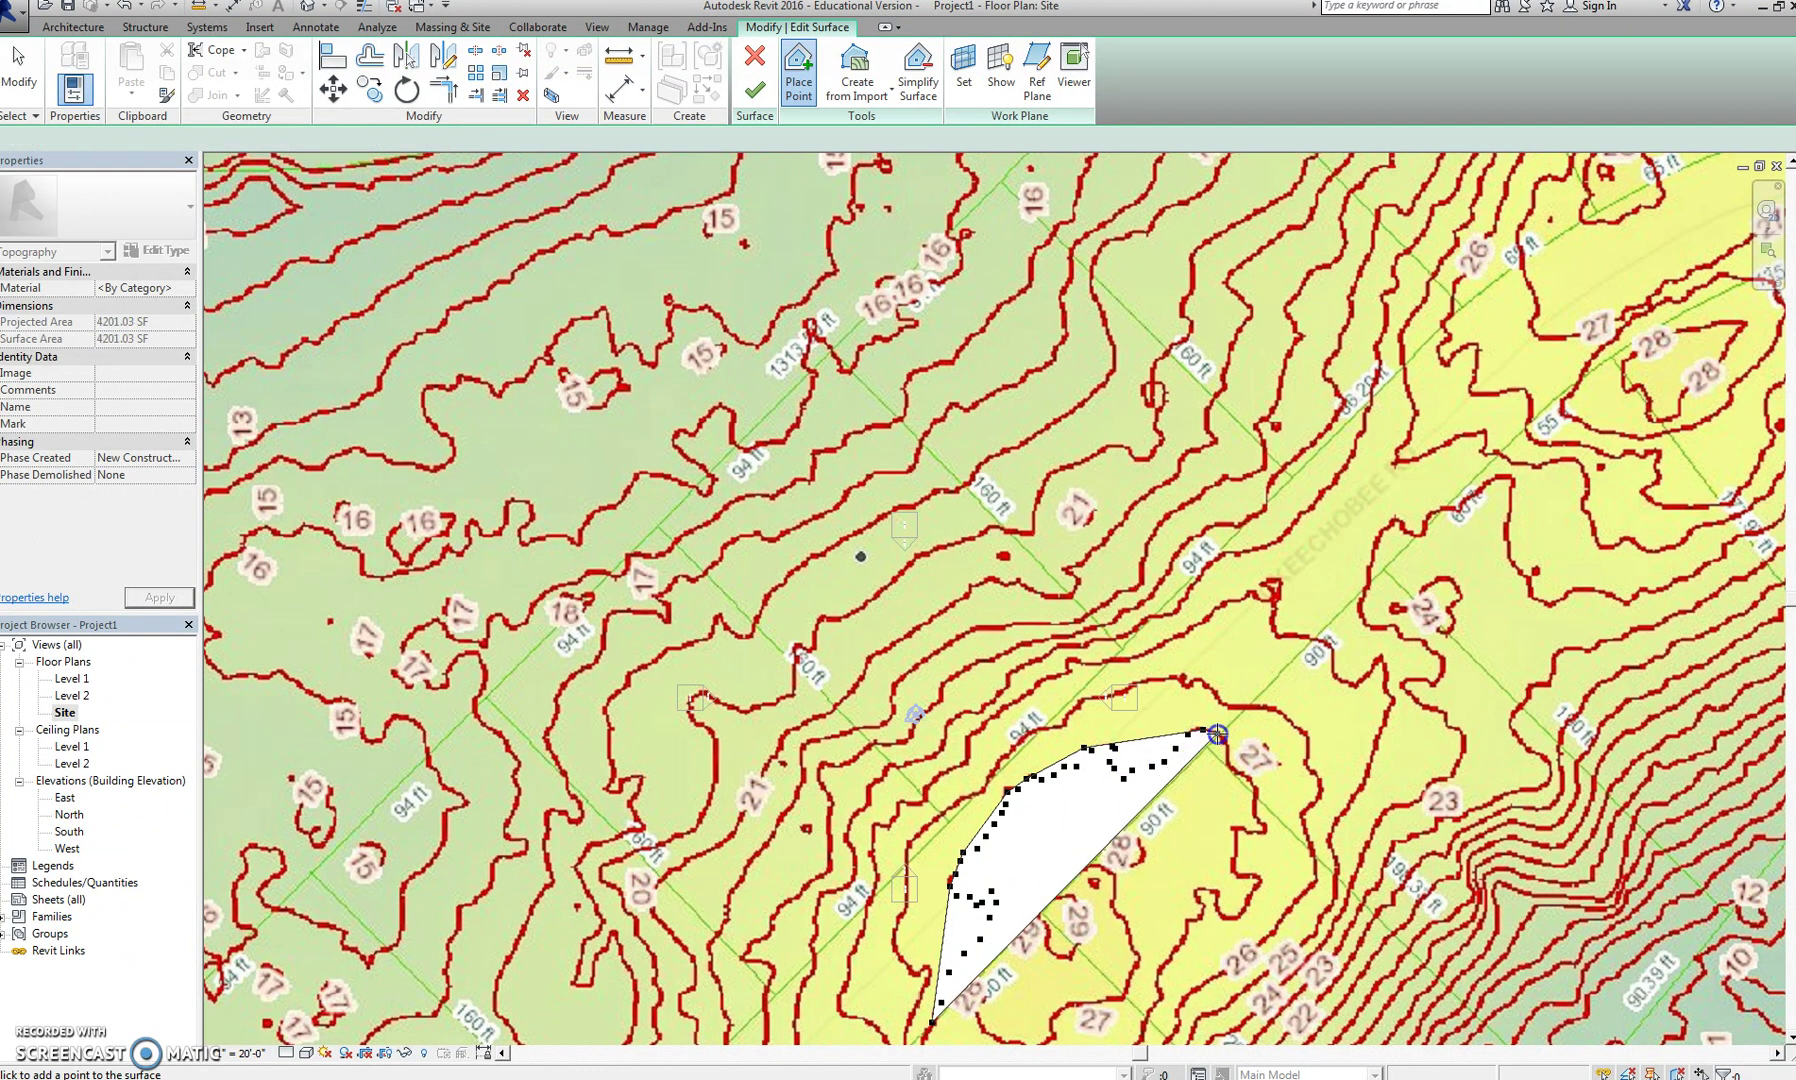
left_click(1228, 745)
left_click(1228, 758)
left_click(1239, 771)
left_click(1250, 781)
left_click(1256, 790)
left_click(1258, 806)
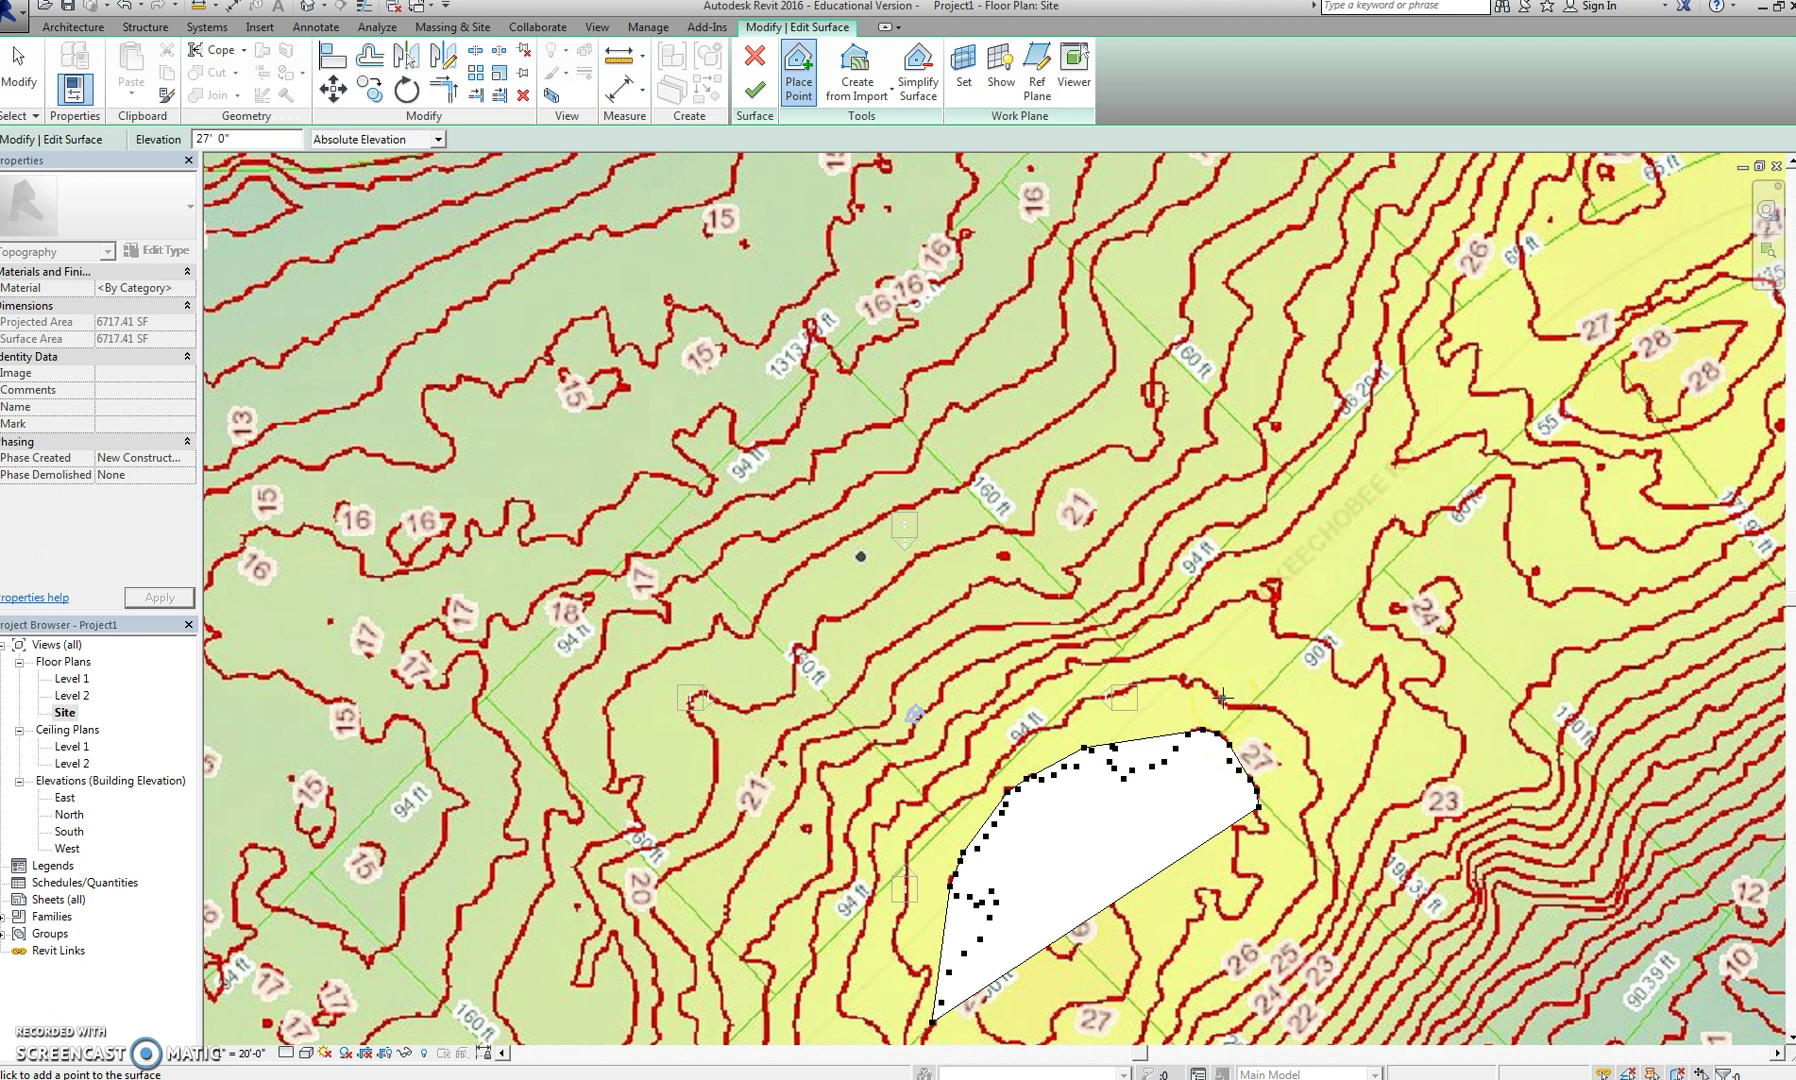
Set the point elevation to 26' and trace the next contour outside the 27 ft one, from its southwest end to its northeast bend
left_click(208, 140)
left_click(915, 1013)
left_click(935, 969)
left_click(925, 968)
left_click(914, 969)
left_click(905, 947)
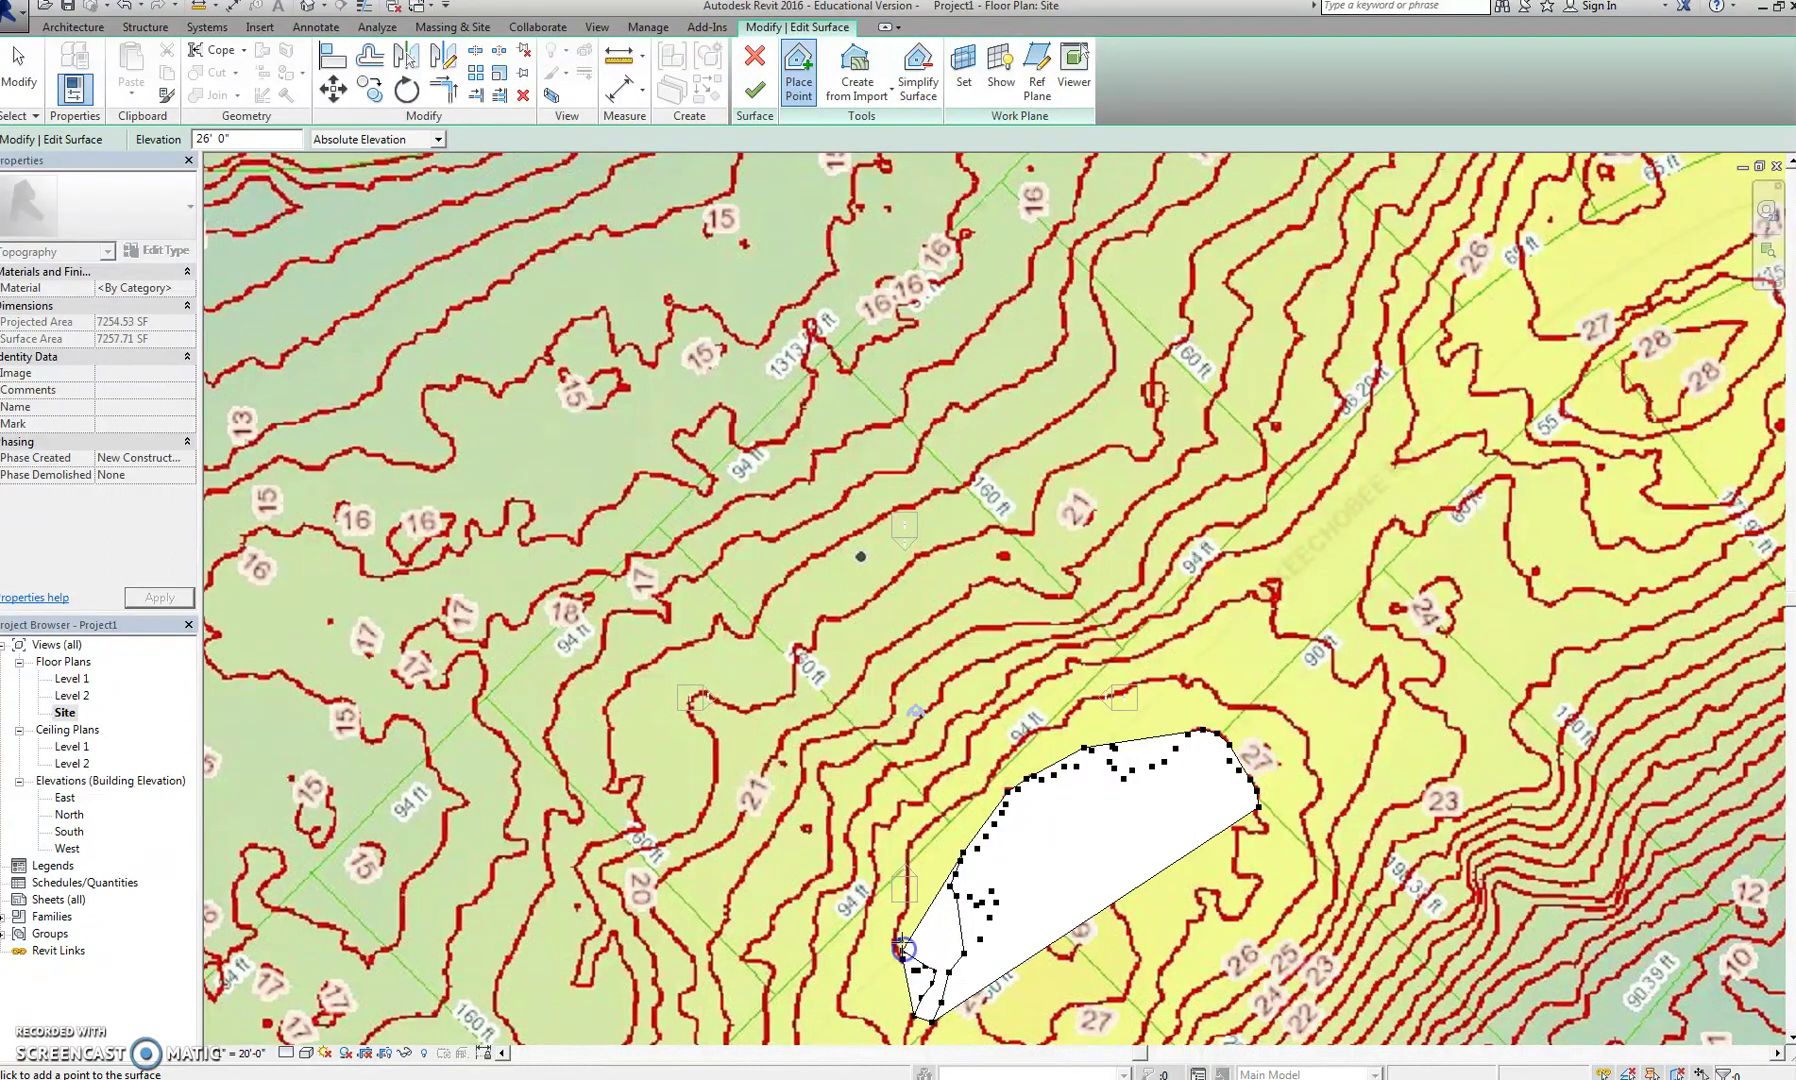
left_click(901, 924)
left_click(903, 892)
left_click(904, 862)
left_click(910, 840)
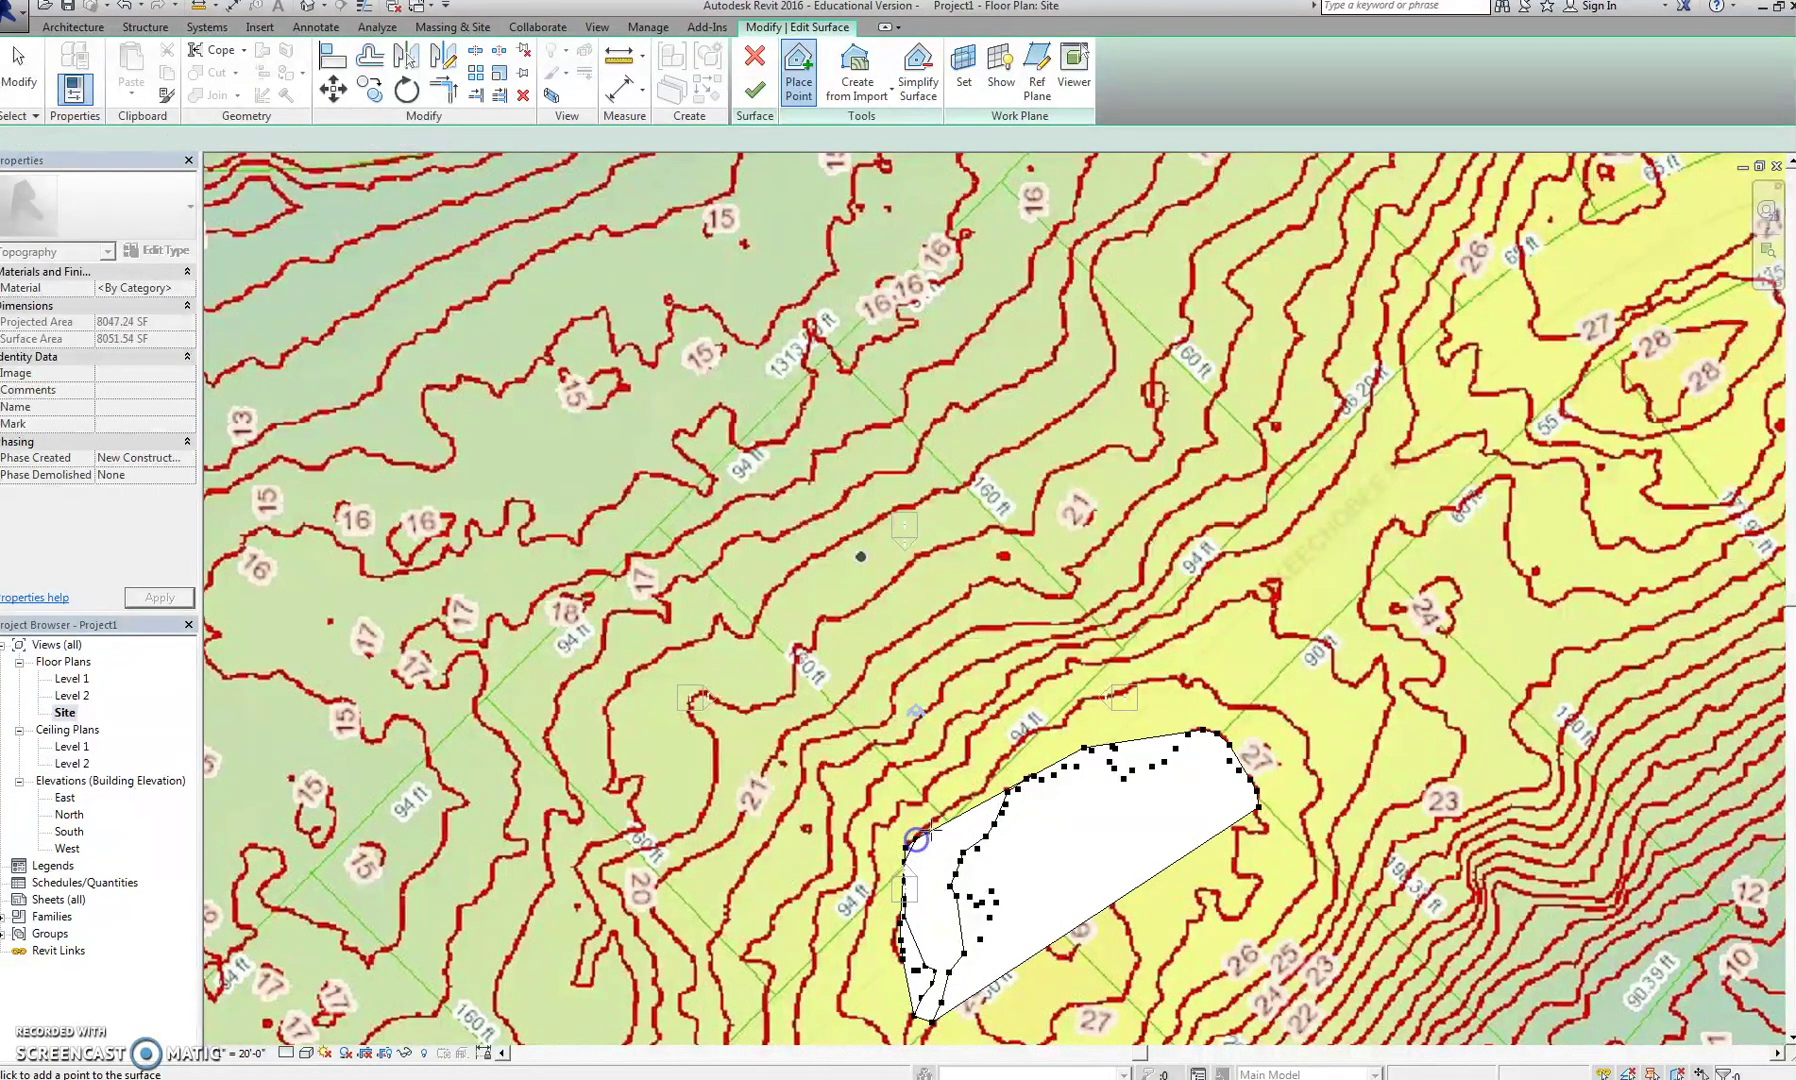
left_click(944, 812)
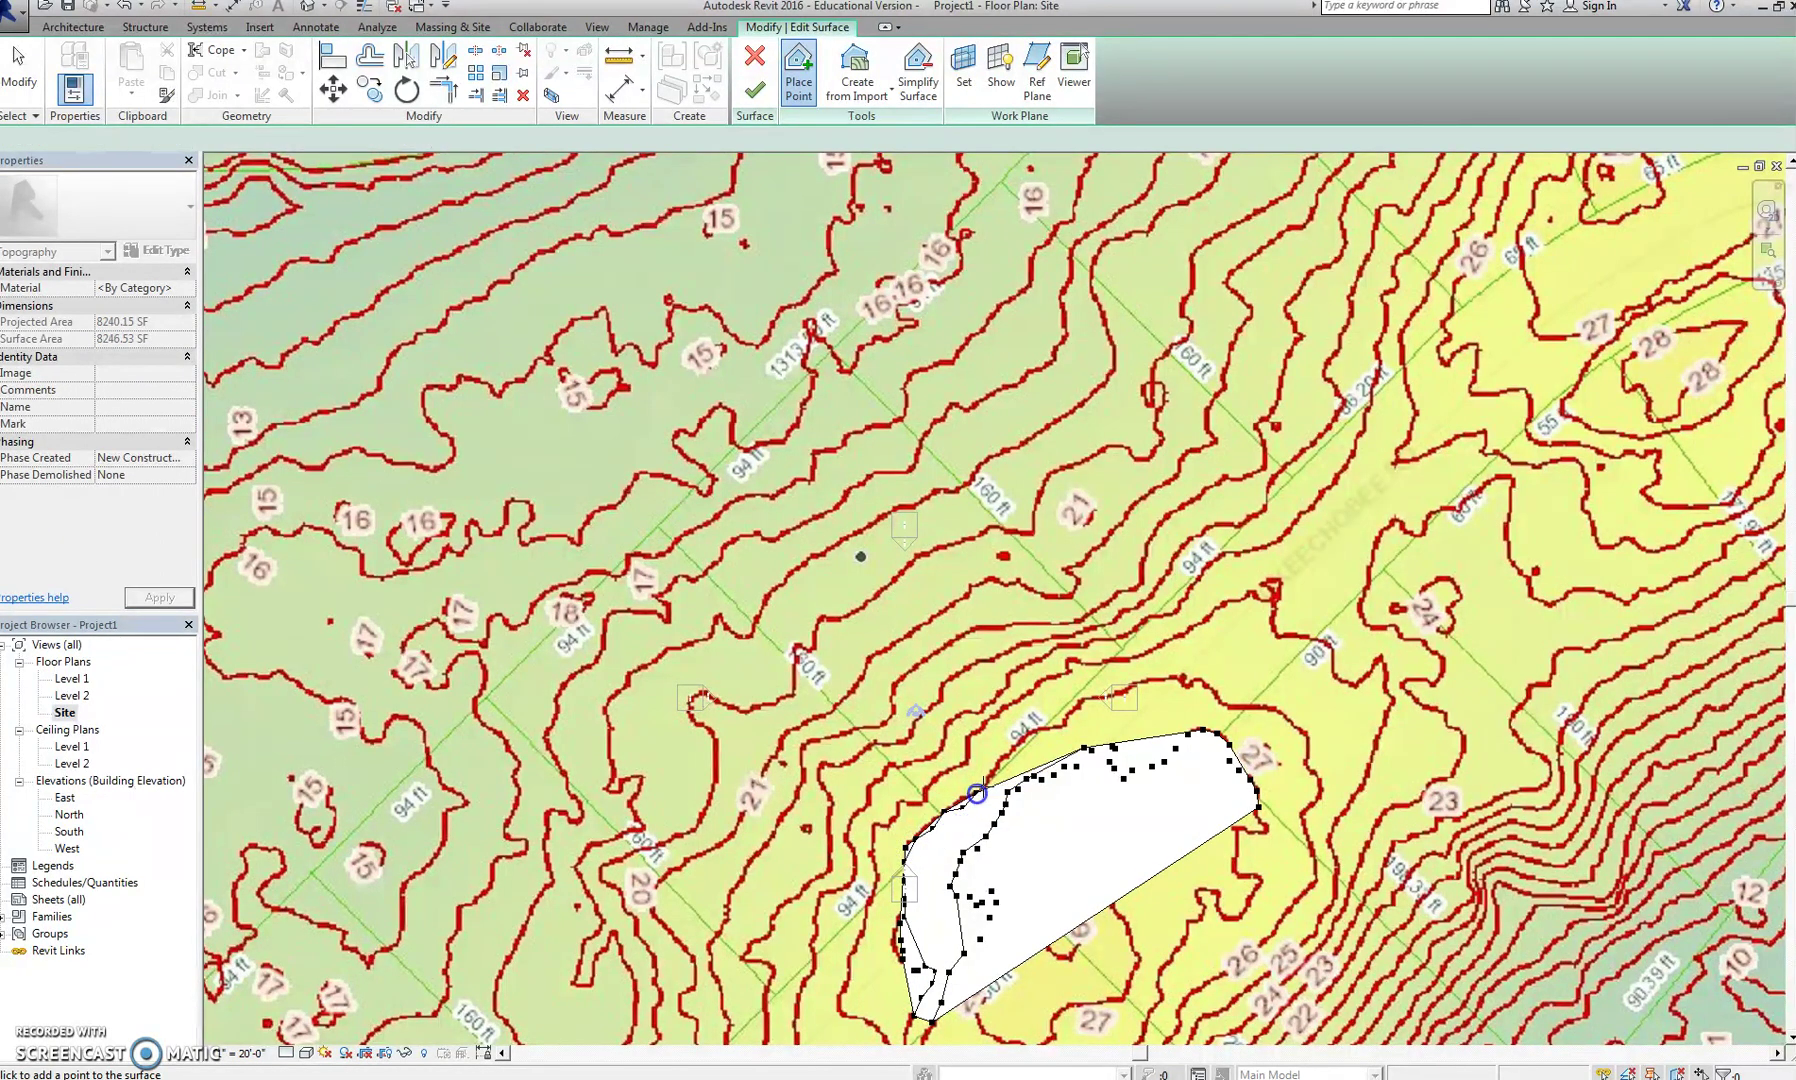
left_click(990, 778)
left_click(1003, 757)
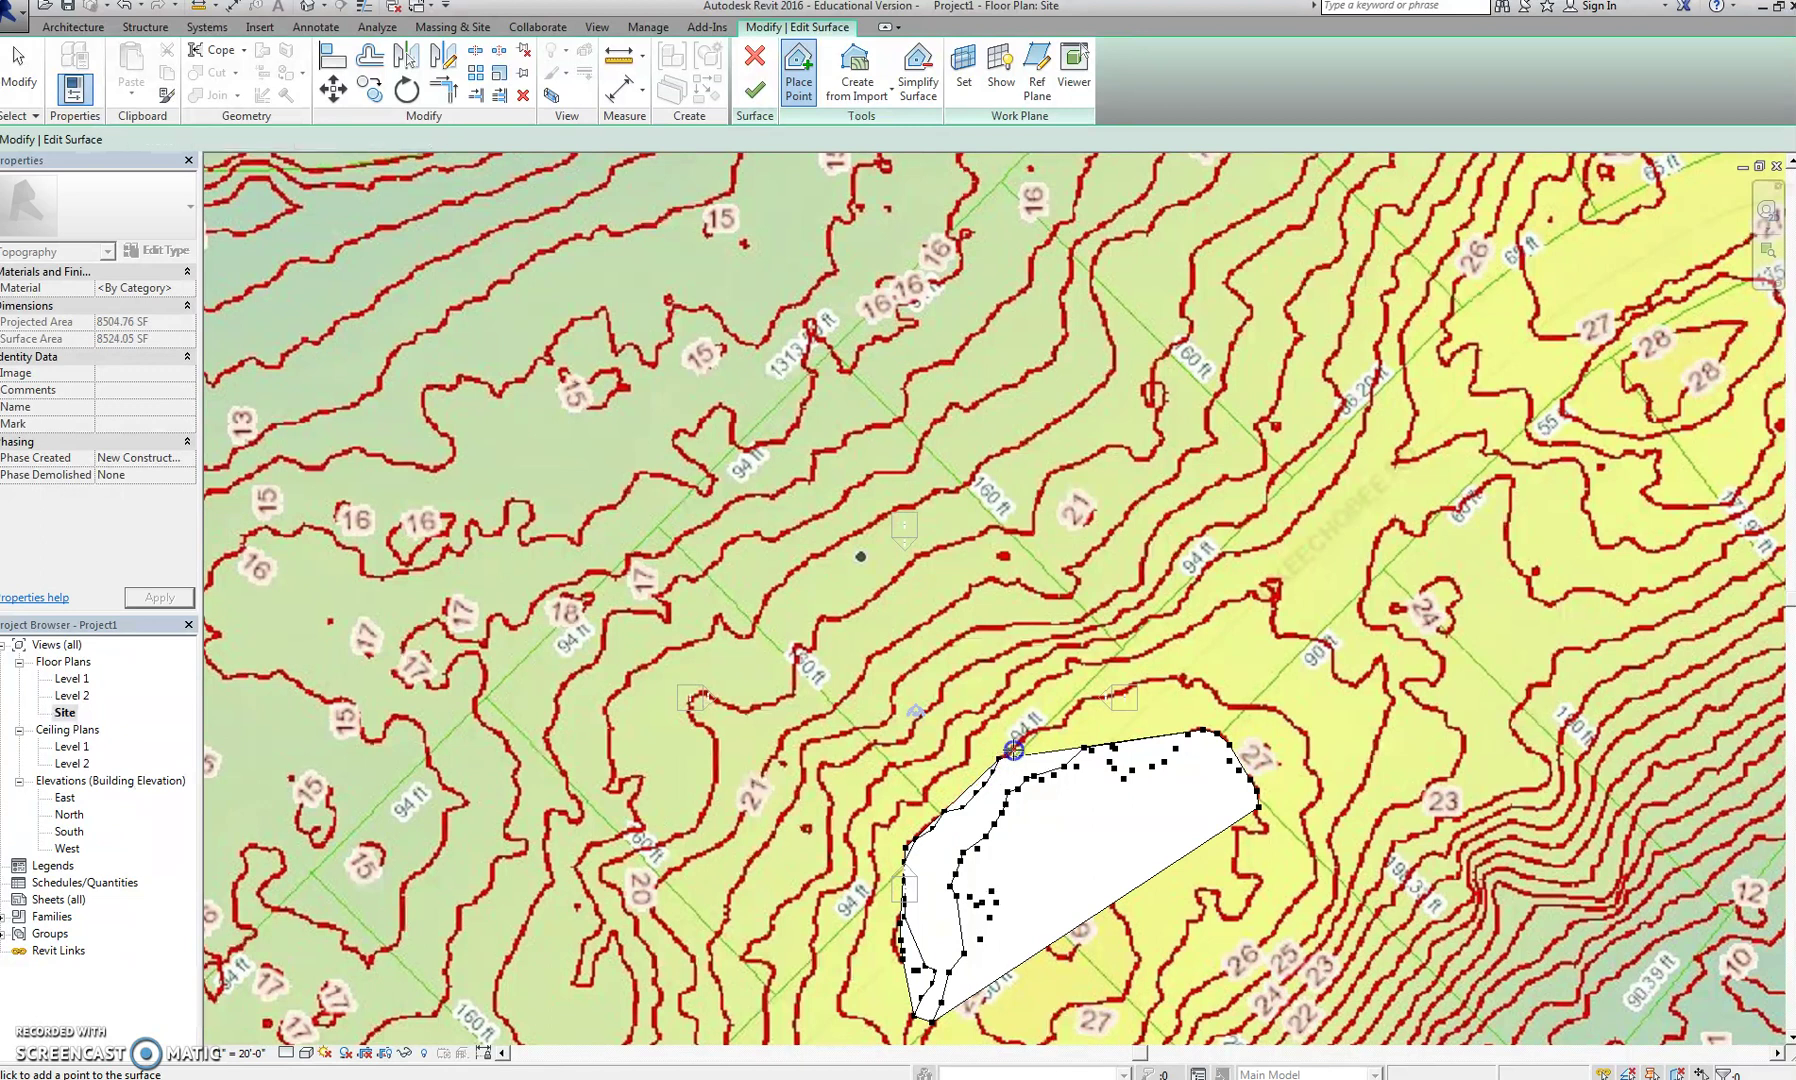
left_click(1038, 733)
left_click(1053, 728)
left_click(1072, 715)
left_click(1080, 705)
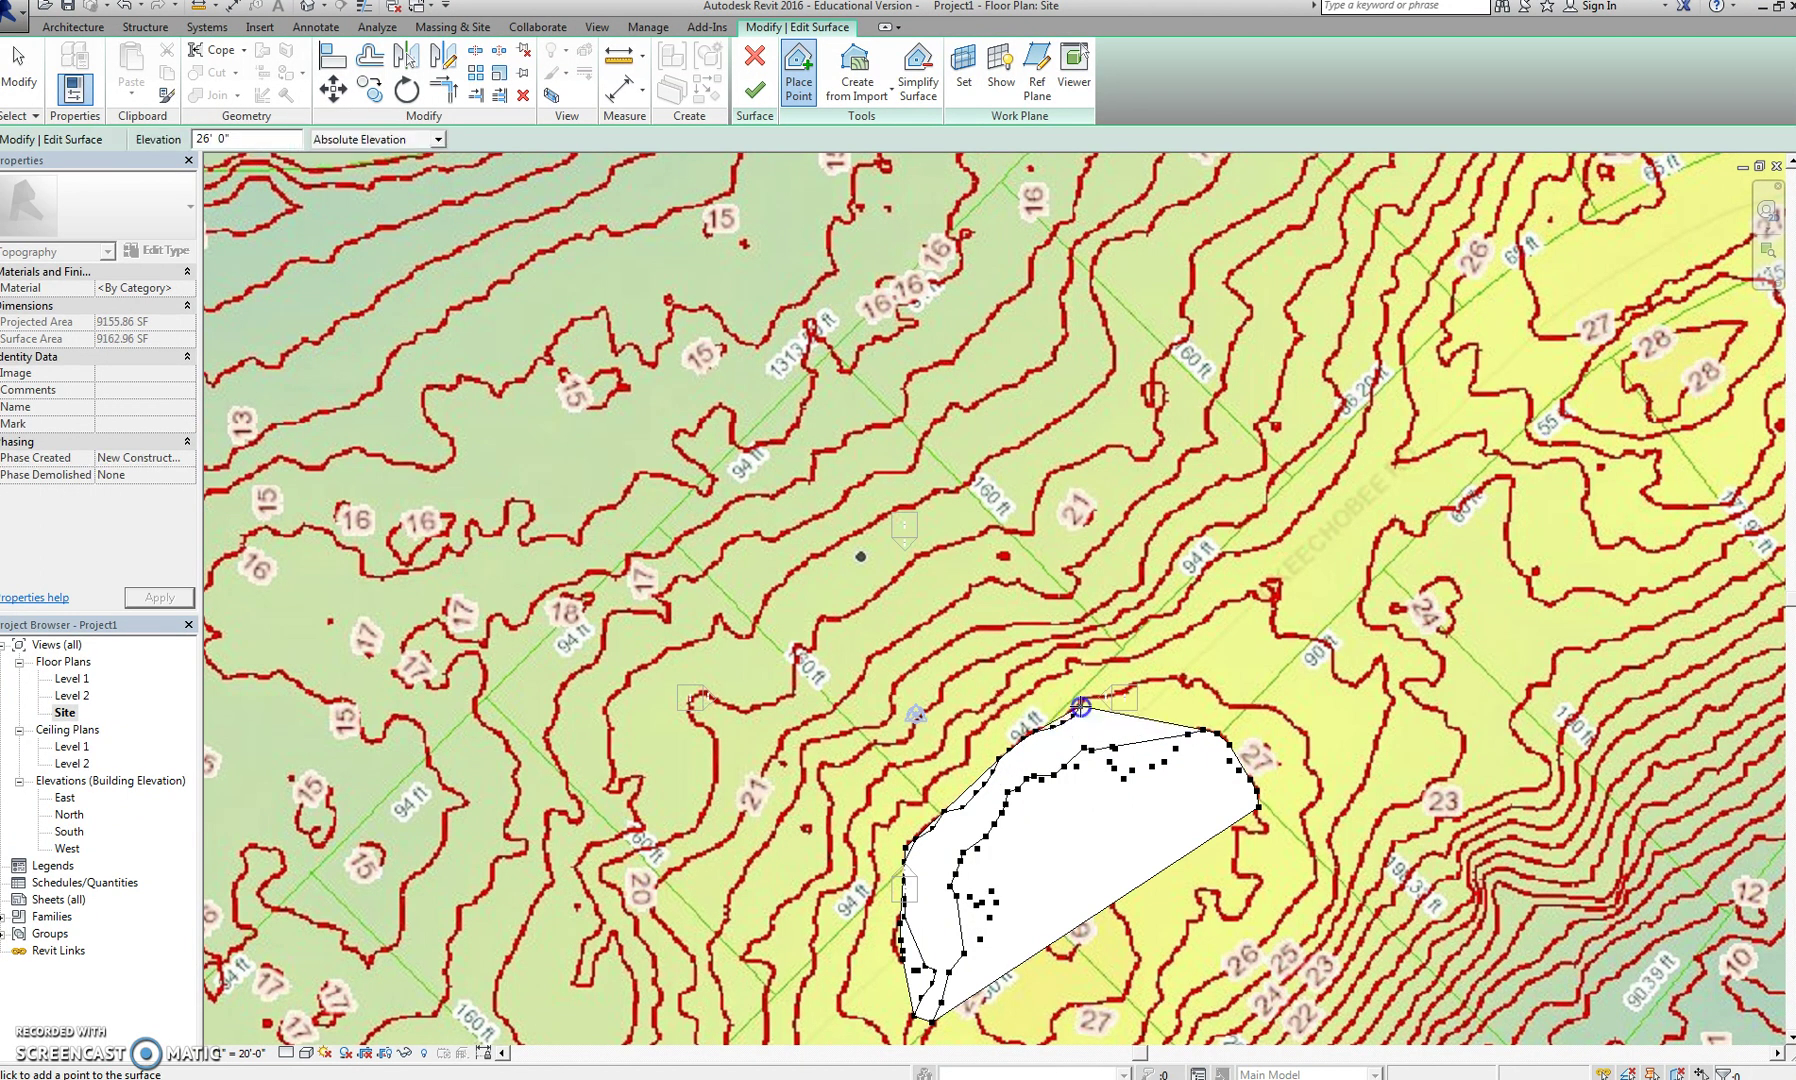
left_click(1128, 690)
left_click(1156, 678)
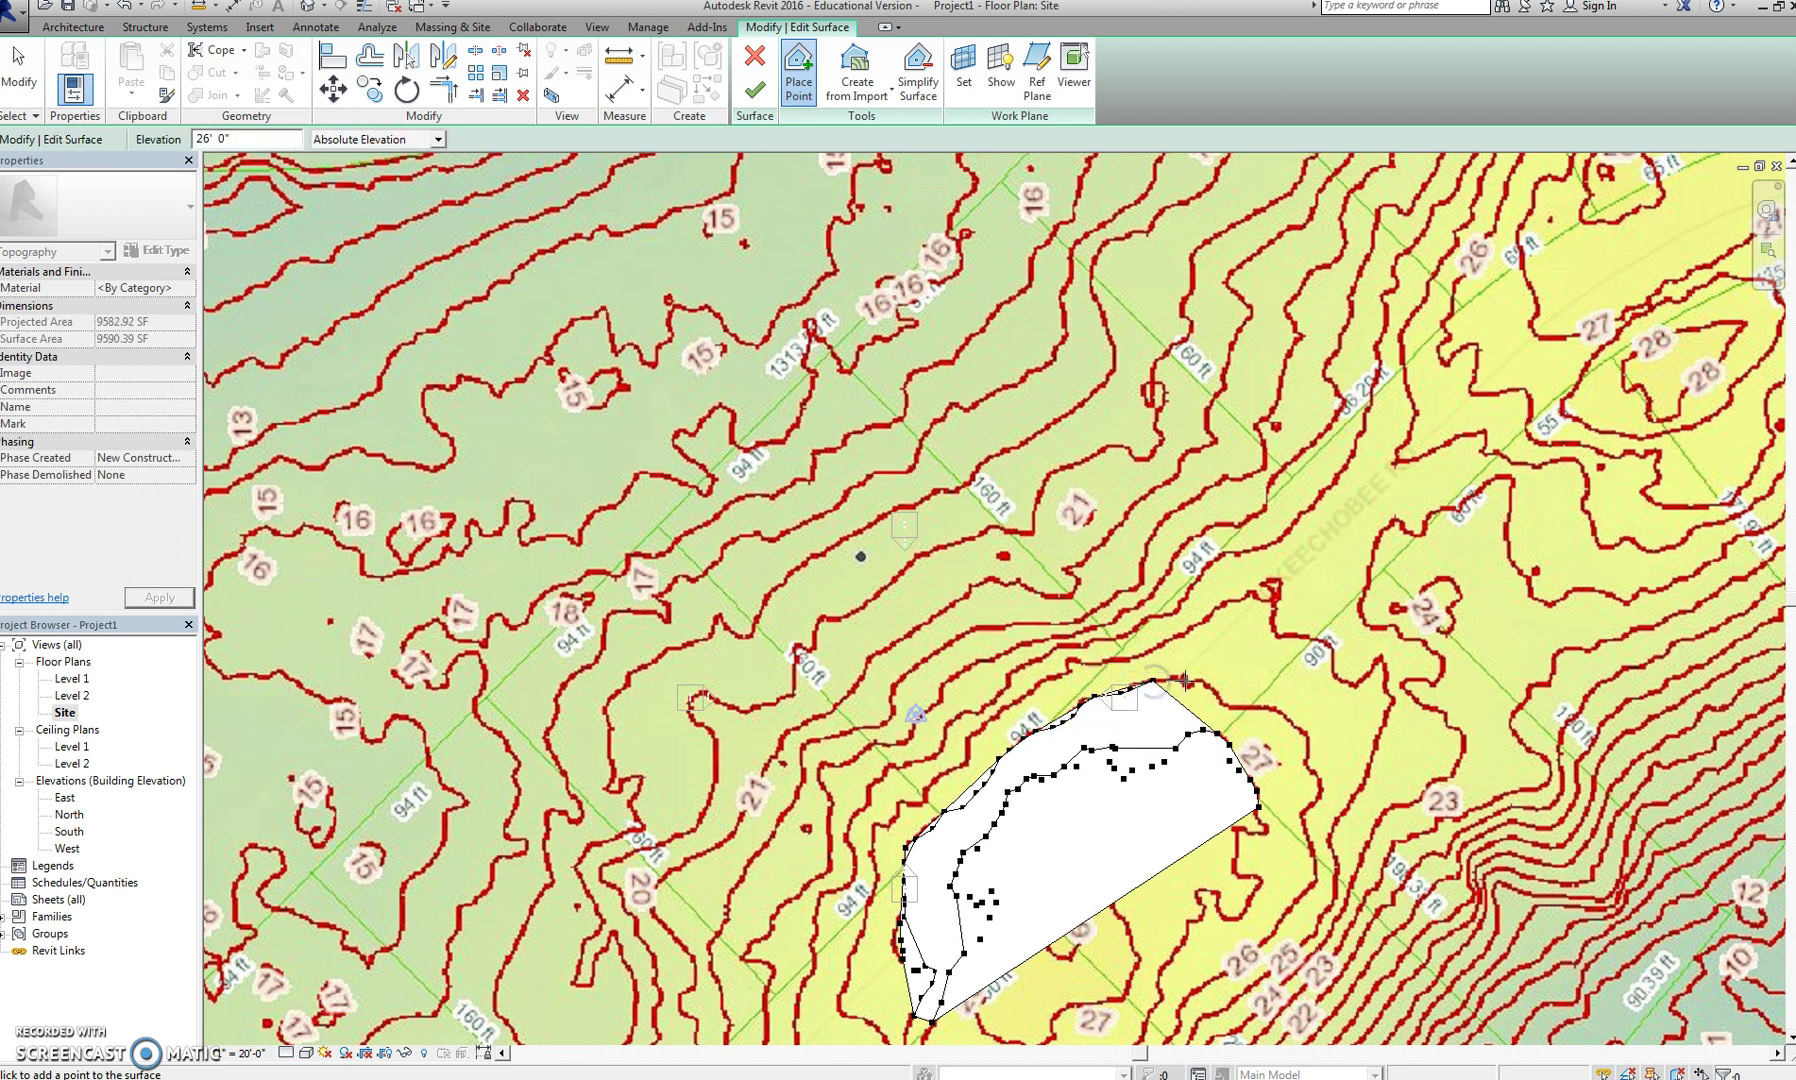
left_click(1182, 679)
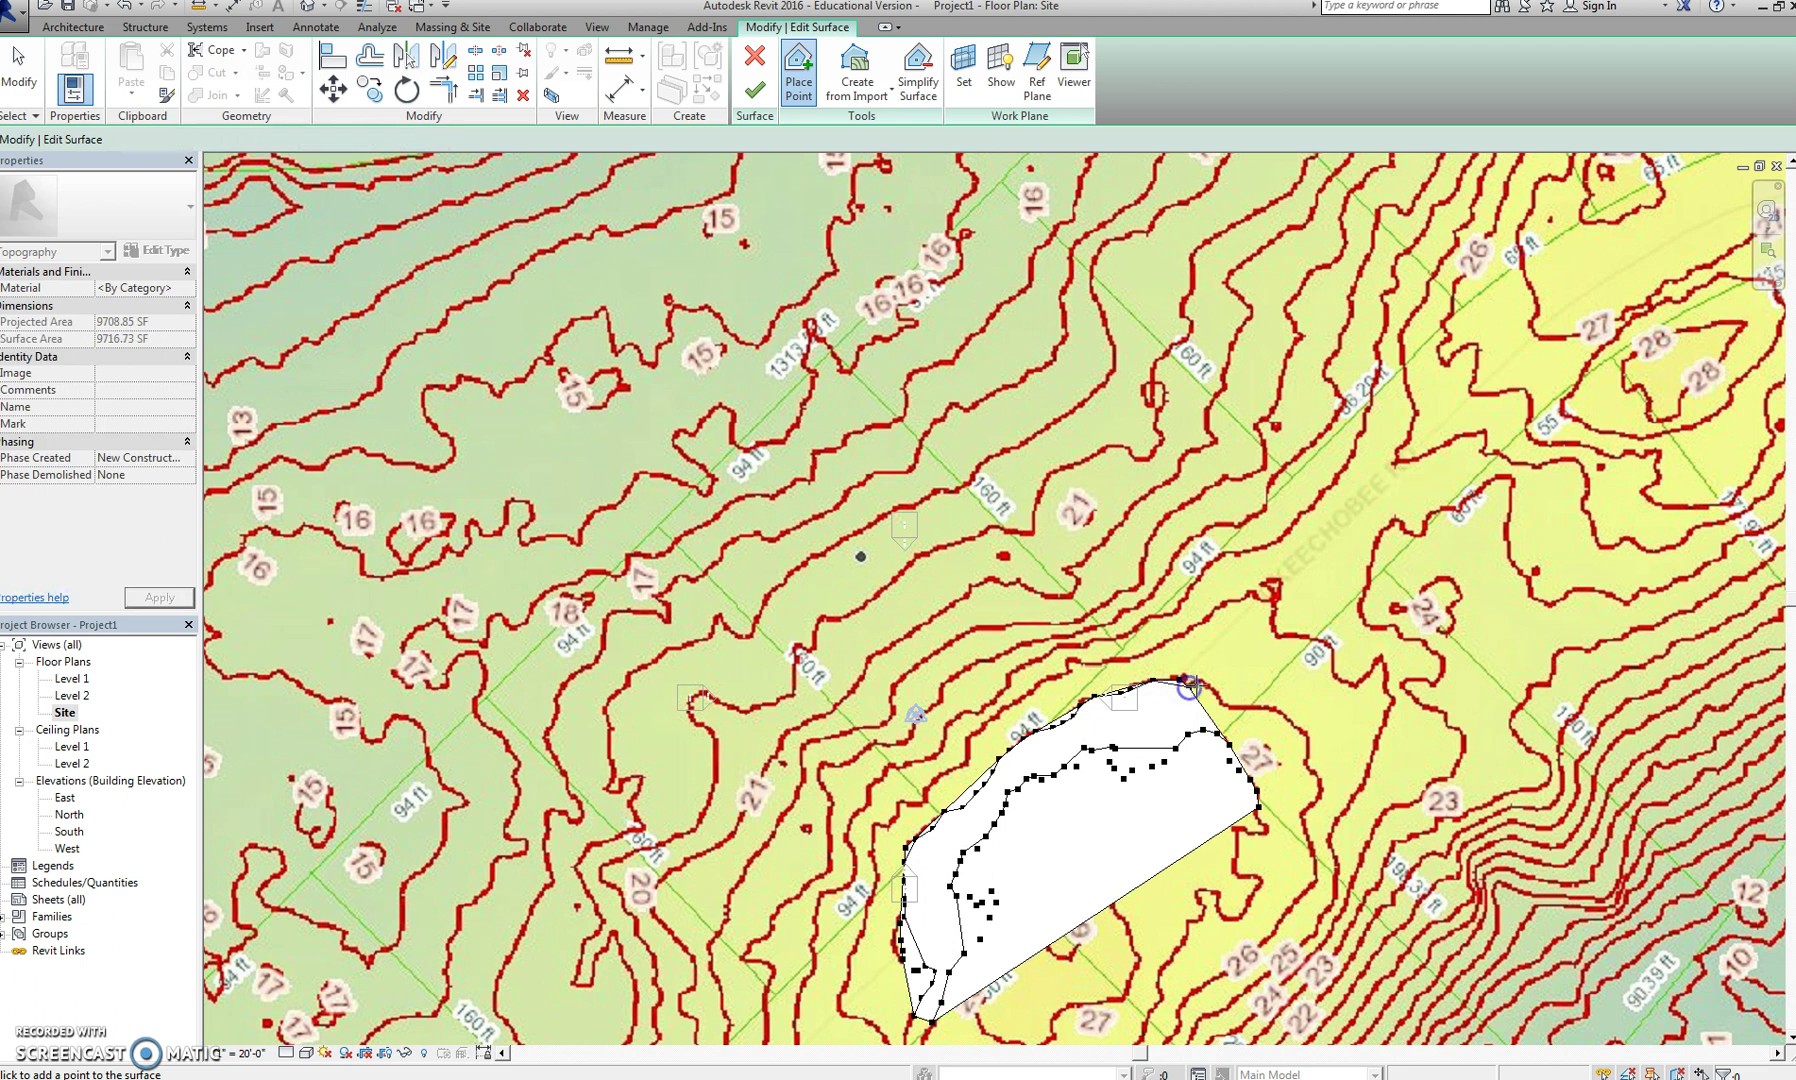
left_click(1203, 682)
left_click(1216, 694)
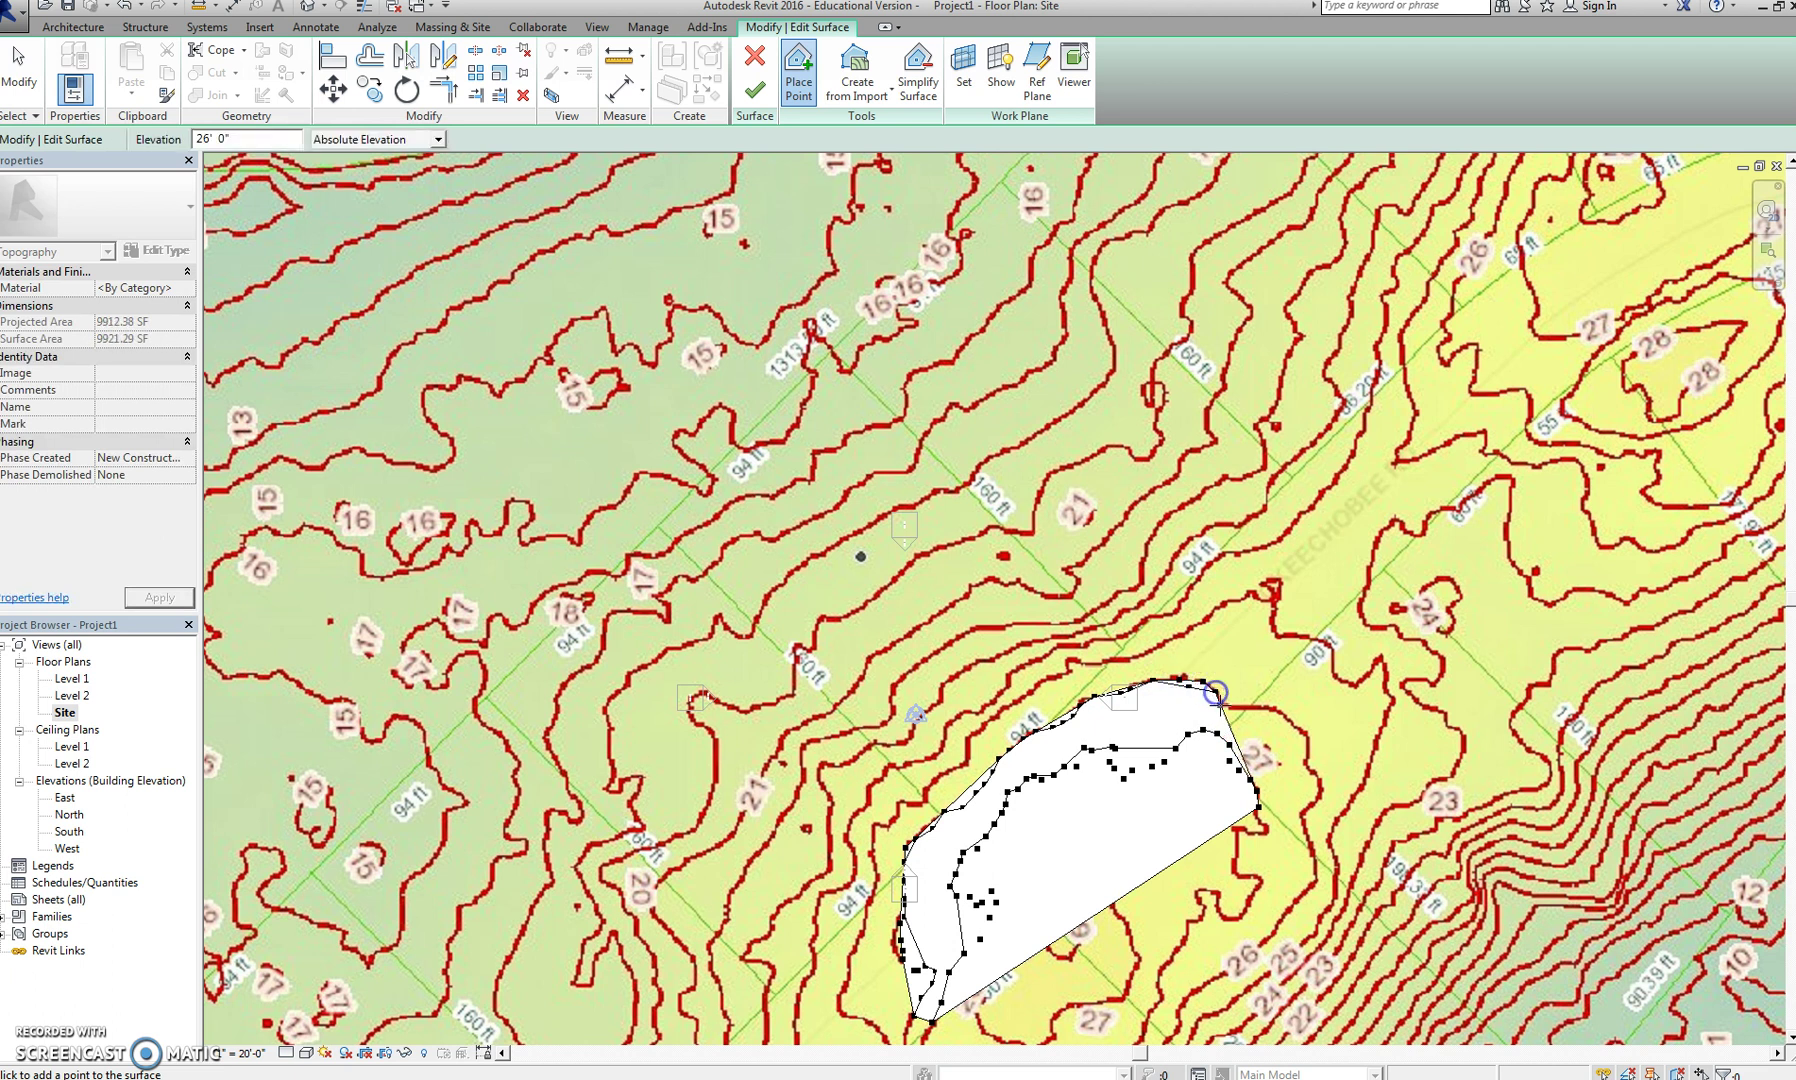
left_click(1257, 709)
left_click(1275, 716)
left_click(1290, 721)
left_click(1308, 735)
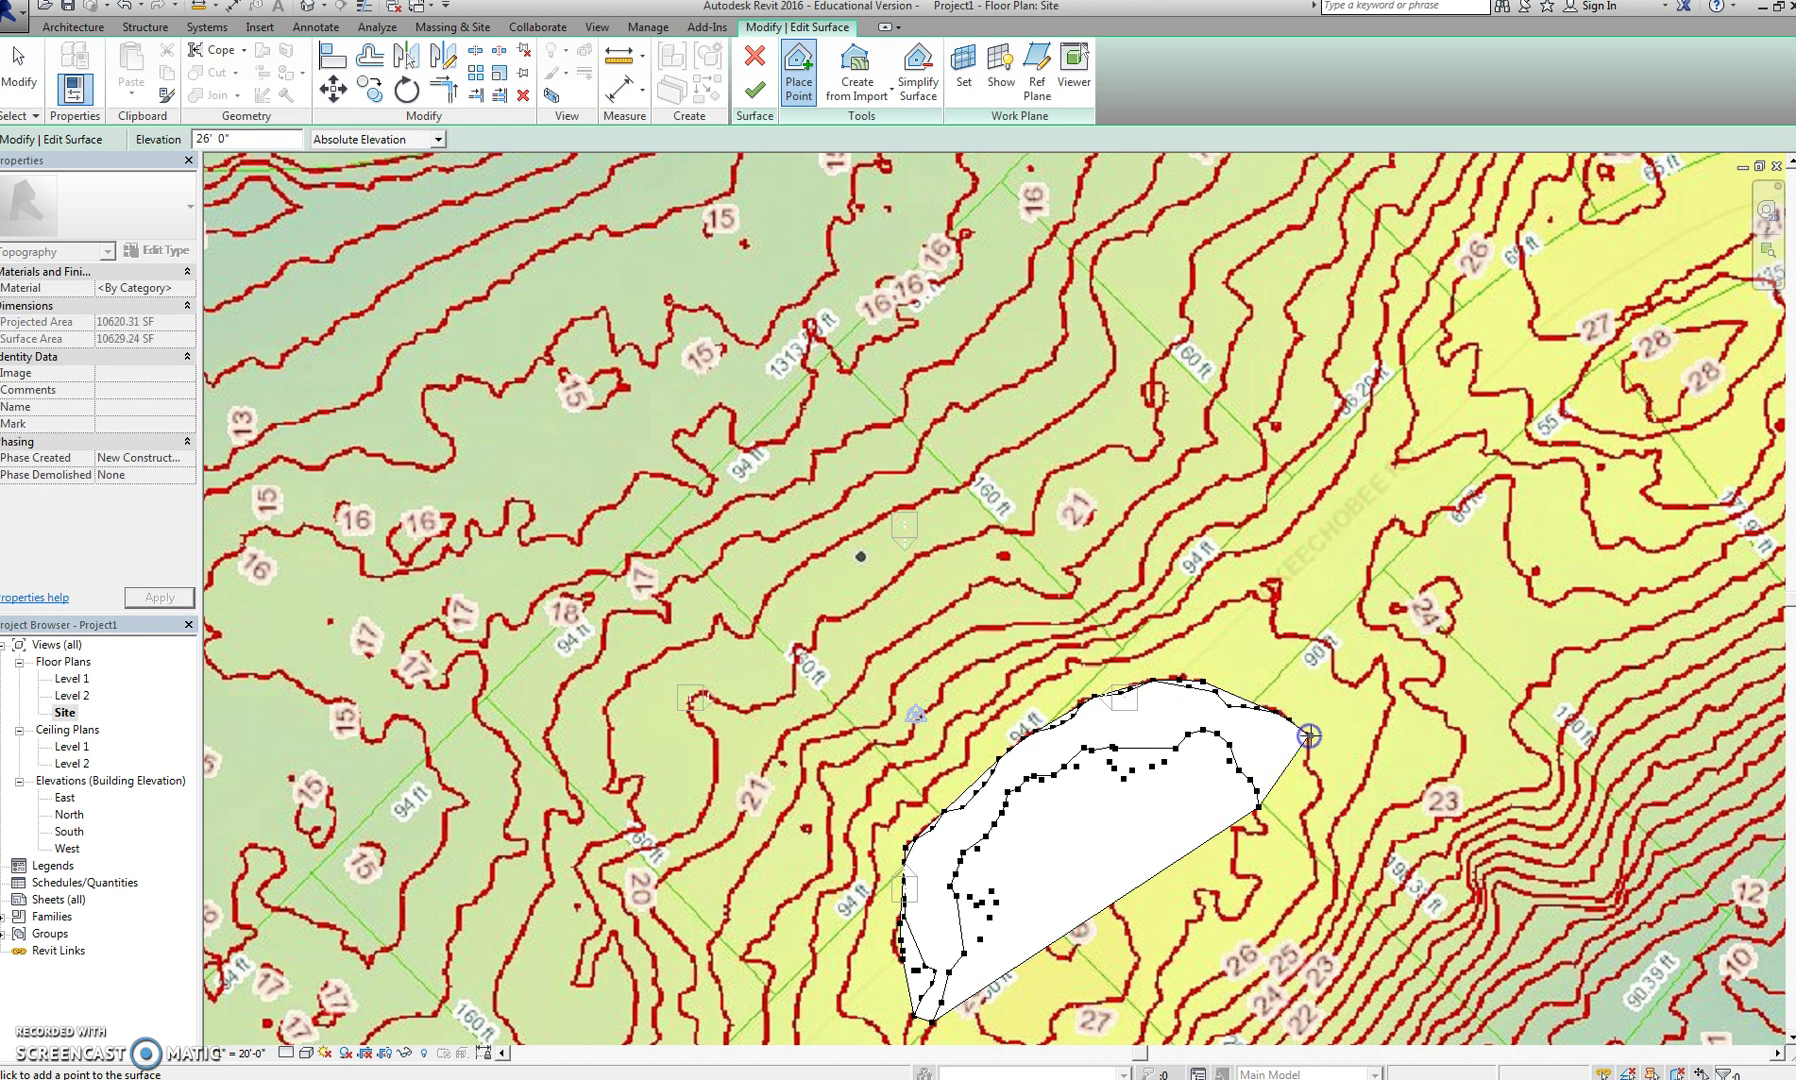
left_click(1309, 752)
Trace the next contour outward with points at 25' elevation, from the southwest up to the small loop northeast of the surface
left_click(835, 1003)
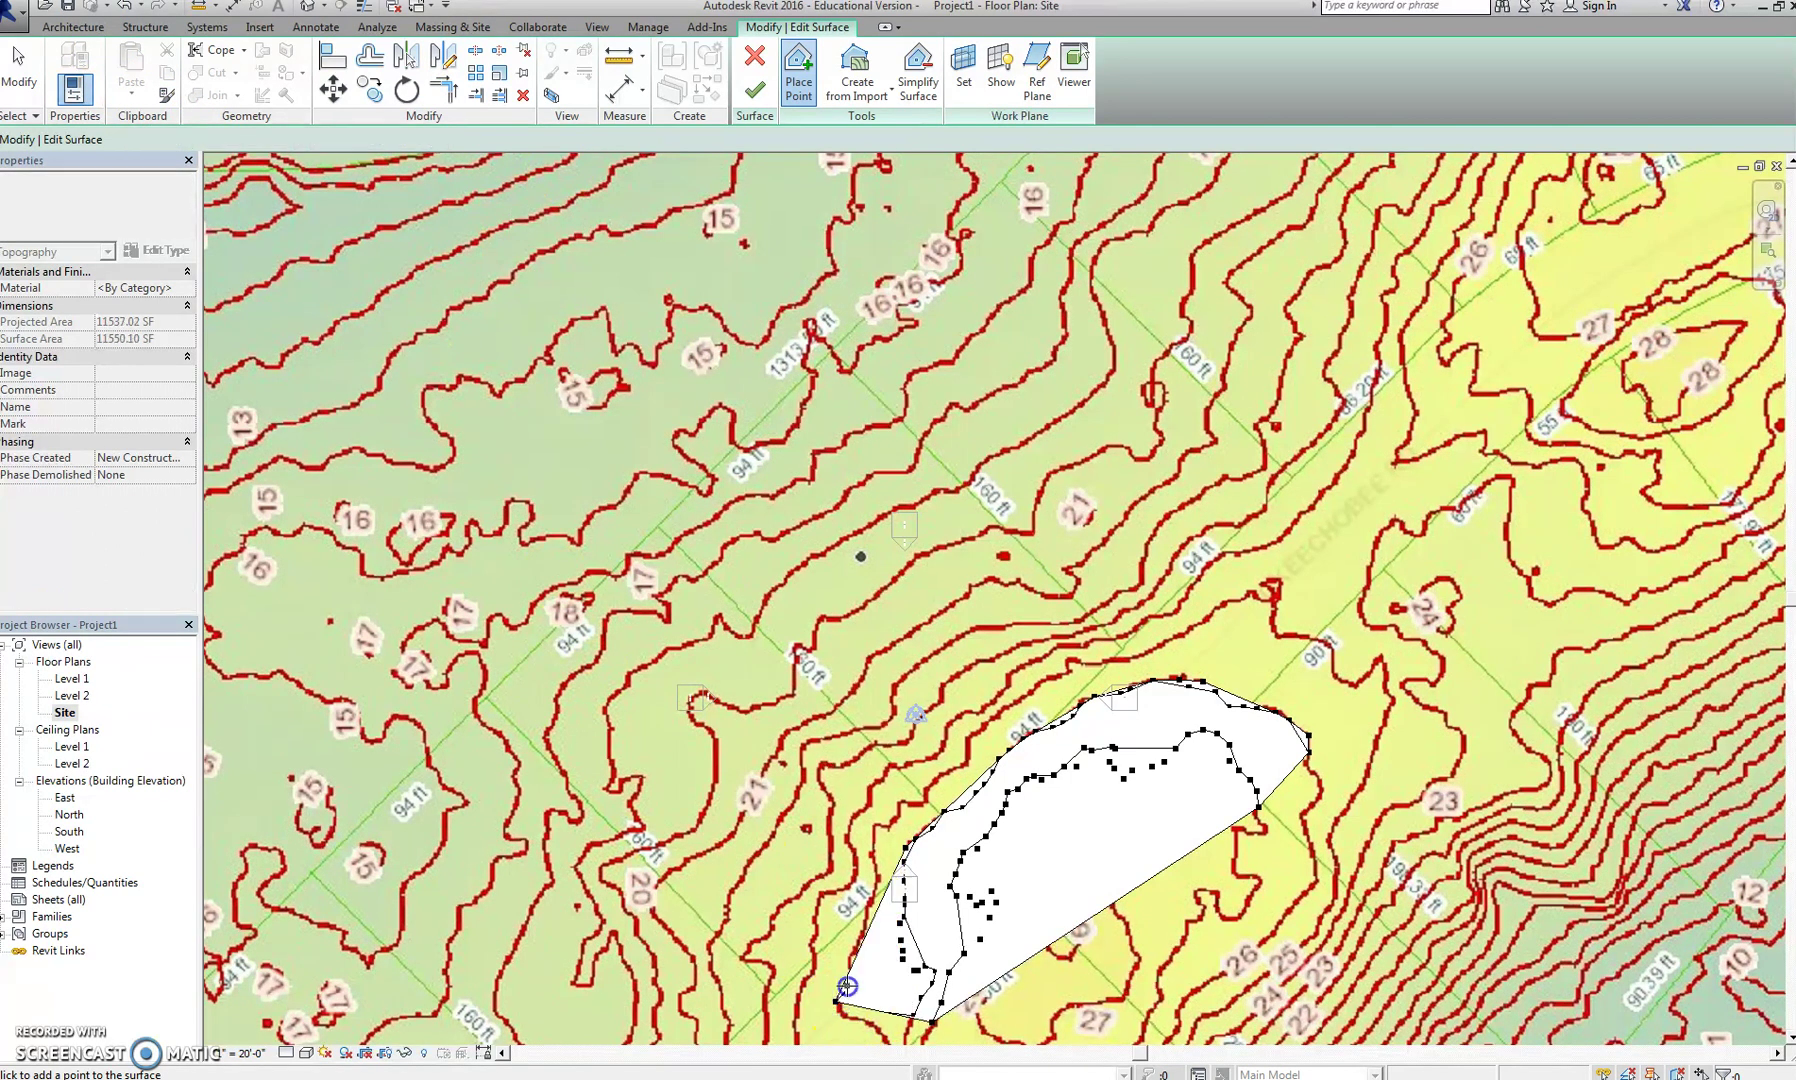
left_click(850, 963)
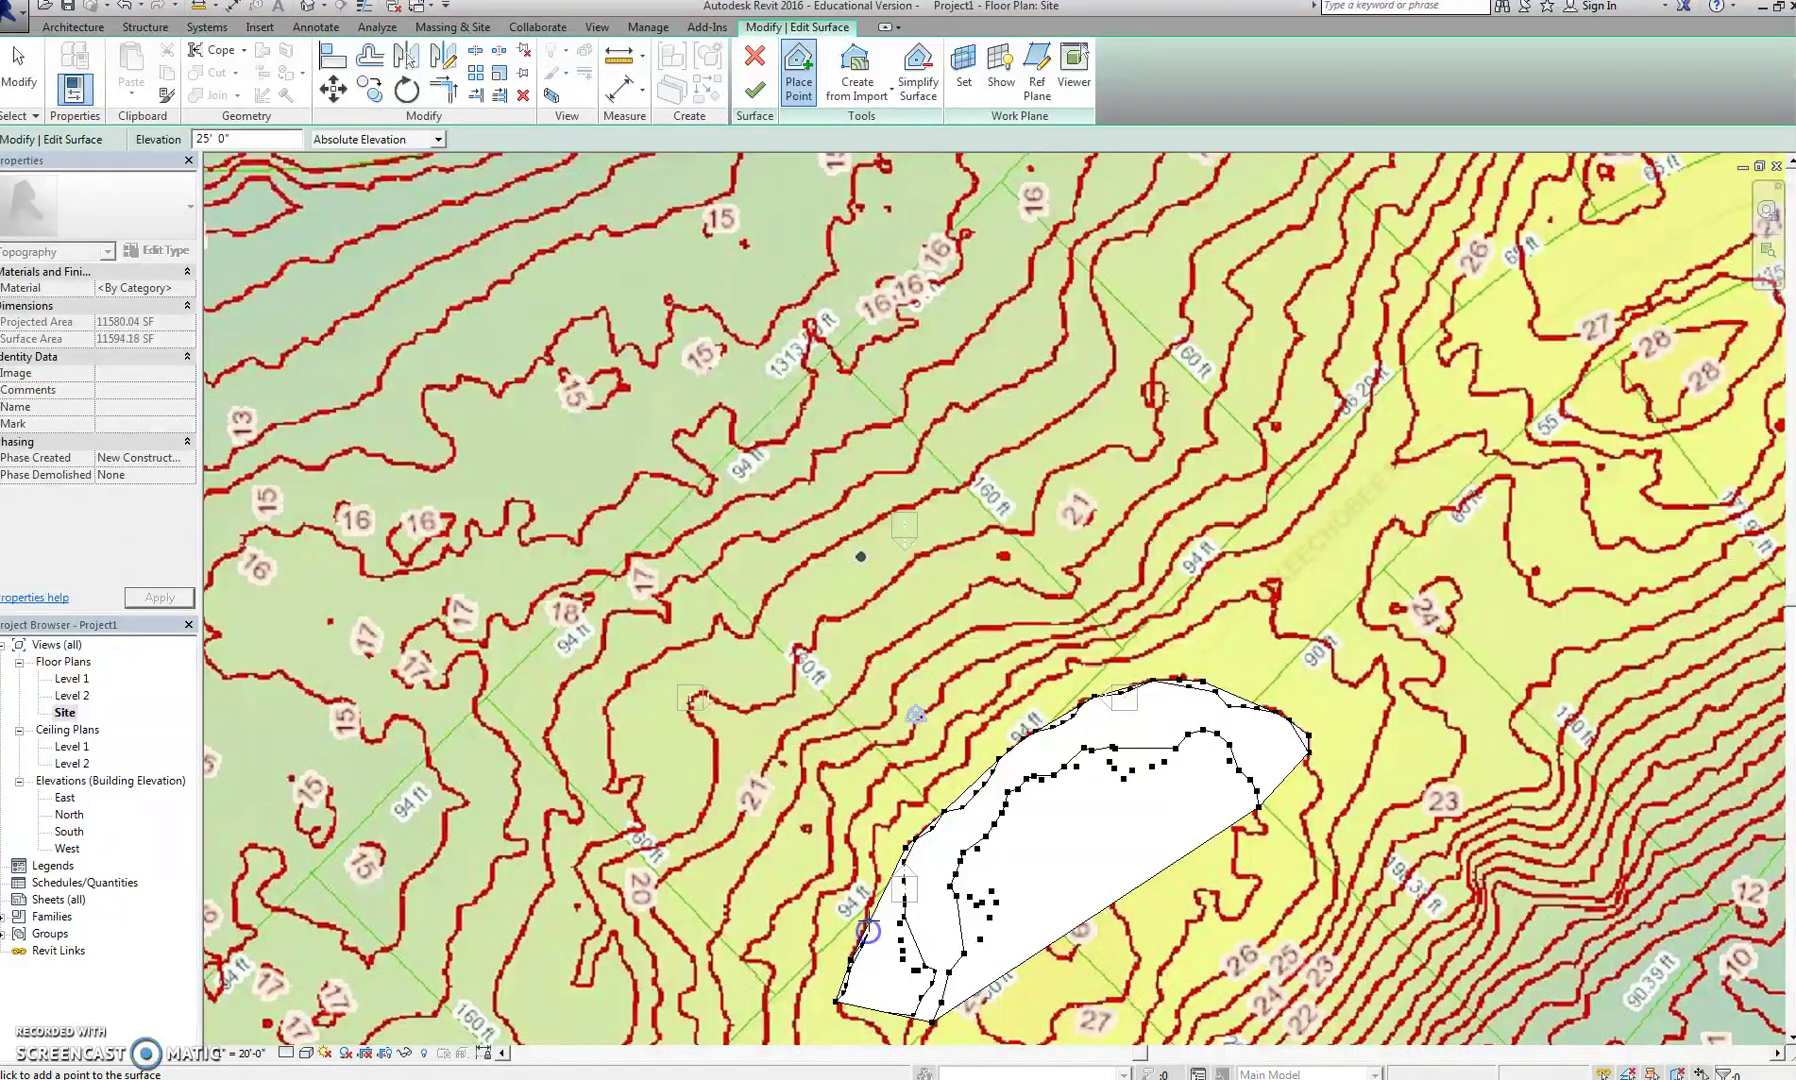
left_click(876, 848)
left_click(898, 818)
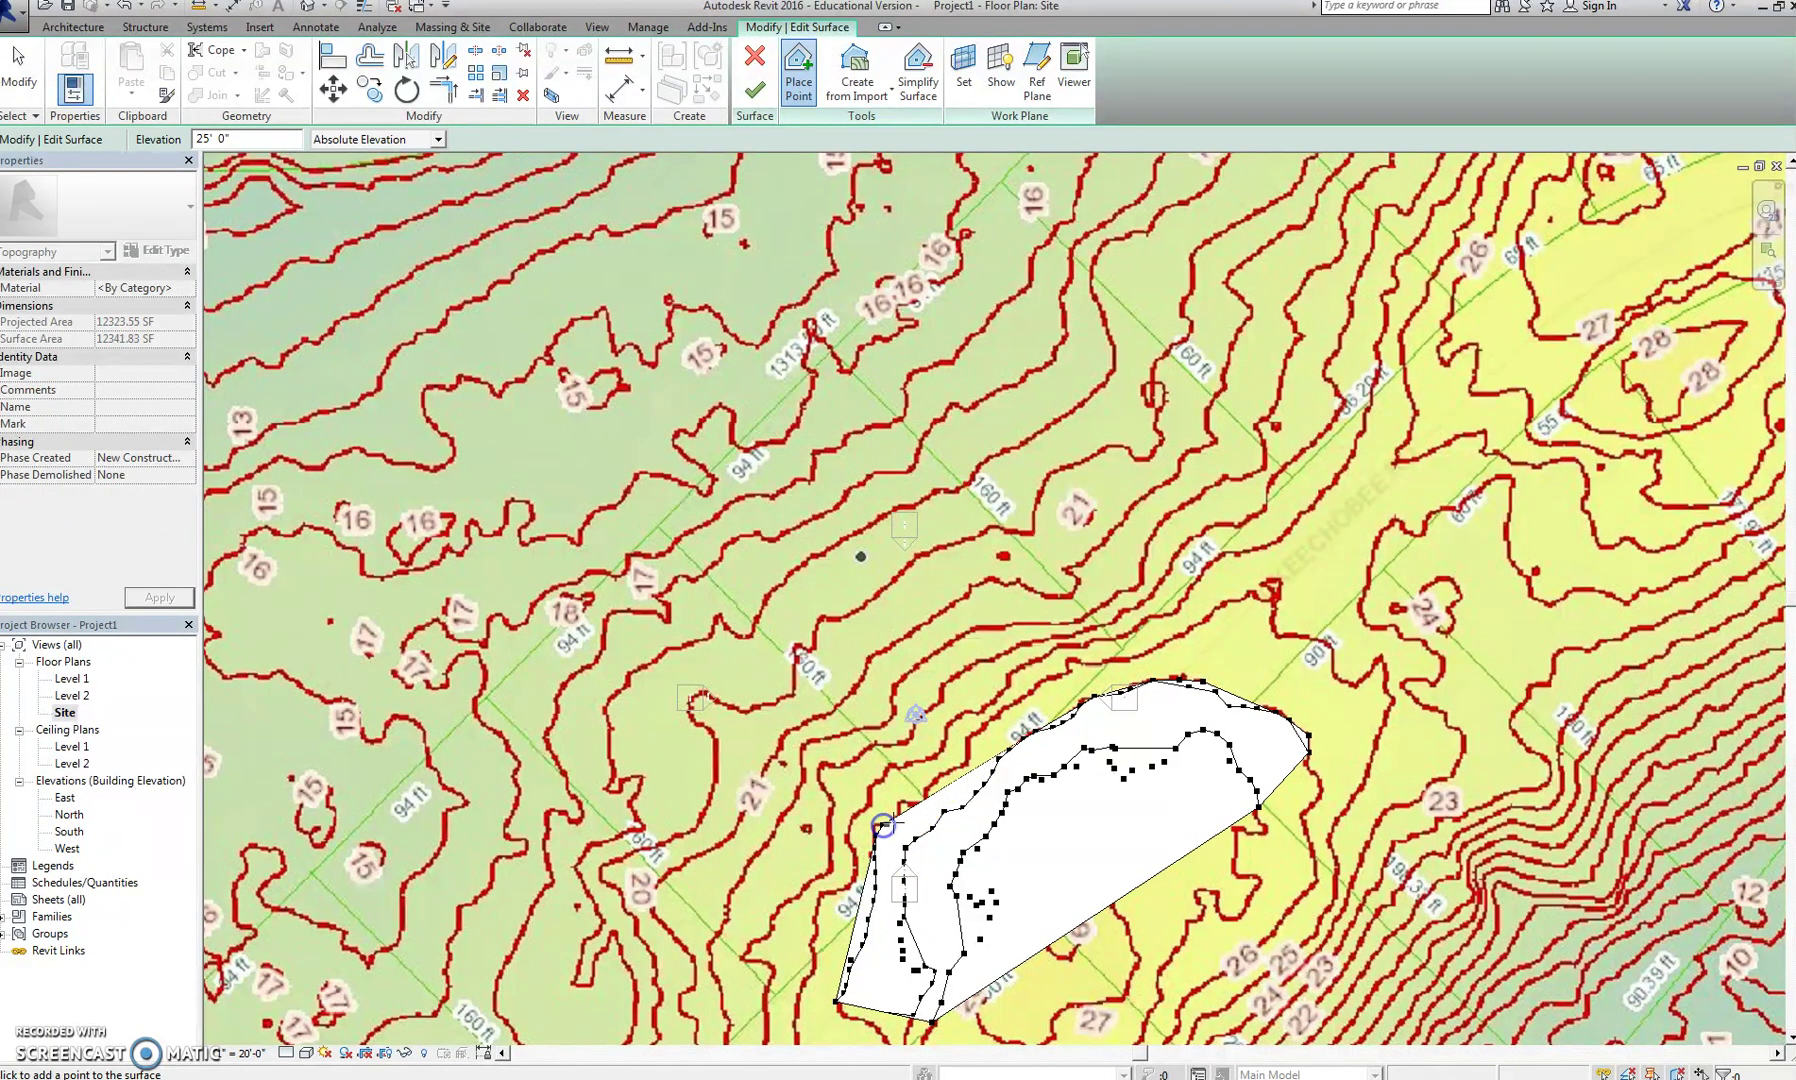
left_click(906, 796)
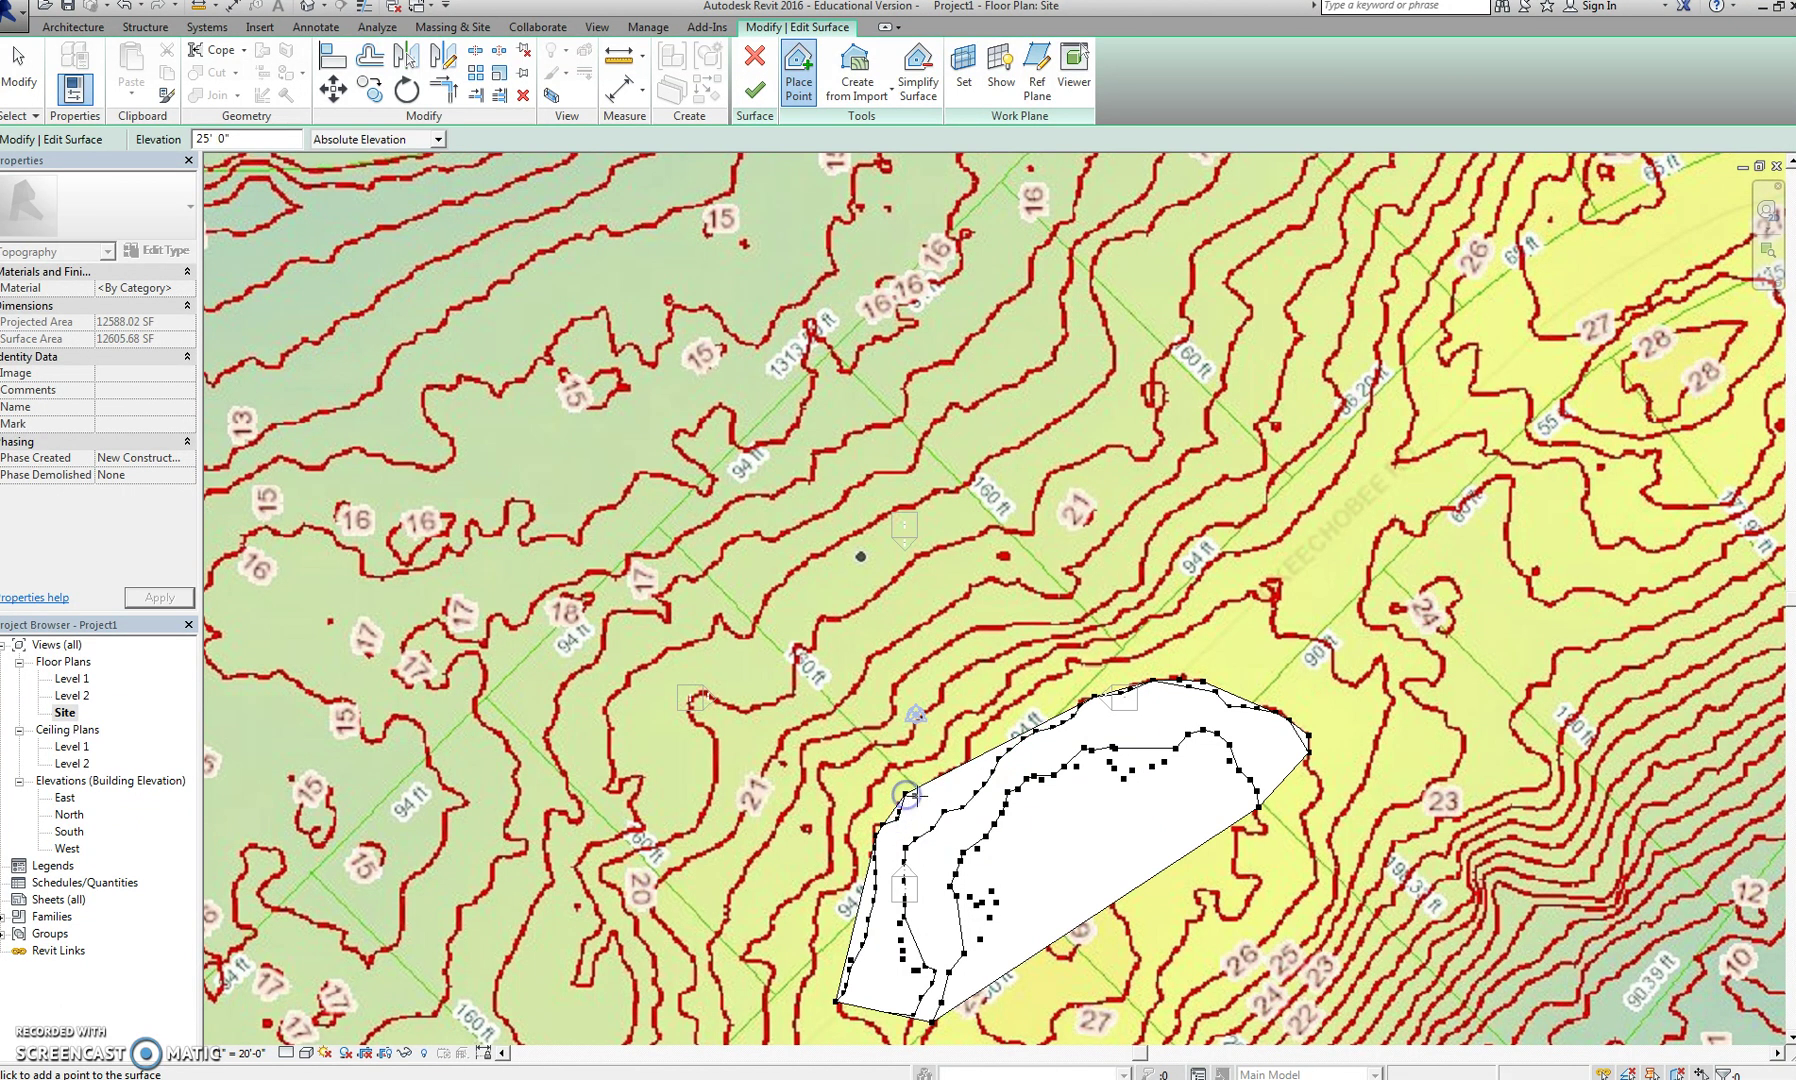
left_click(936, 783)
left_click(972, 742)
left_click(1003, 705)
left_click(1035, 690)
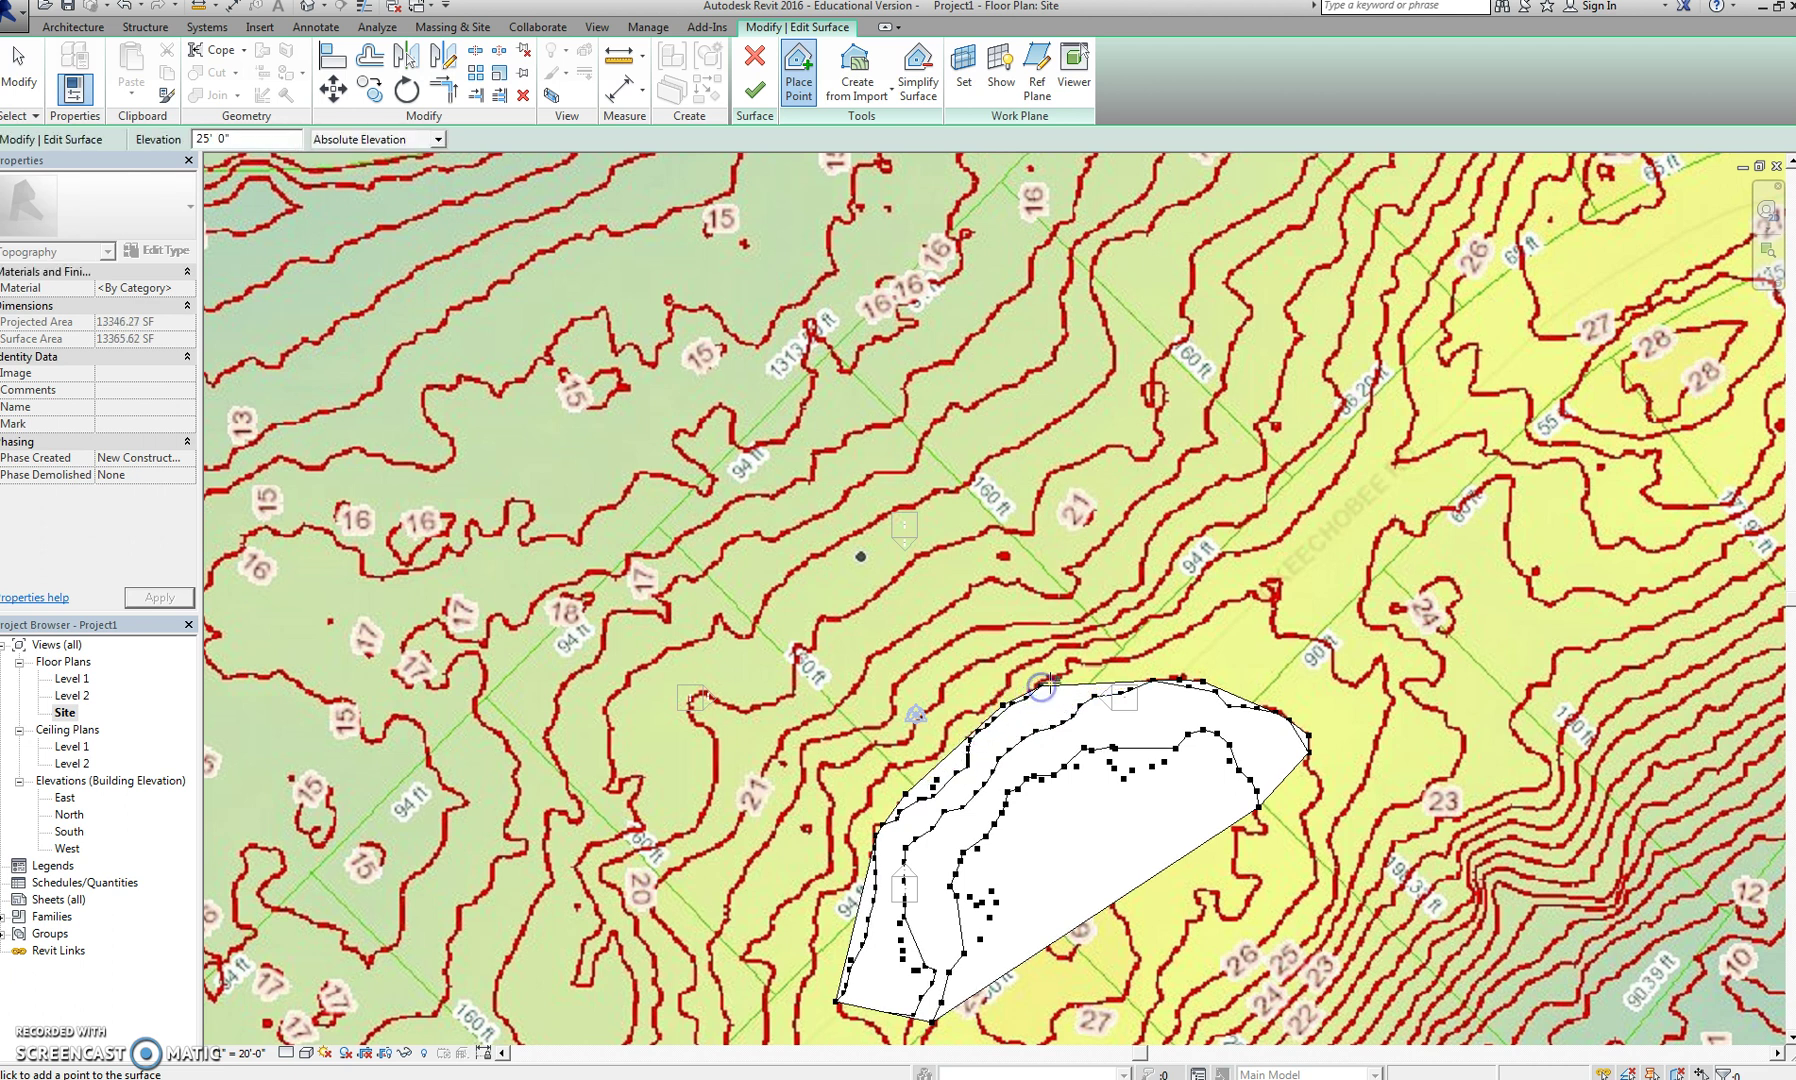
left_click(1068, 664)
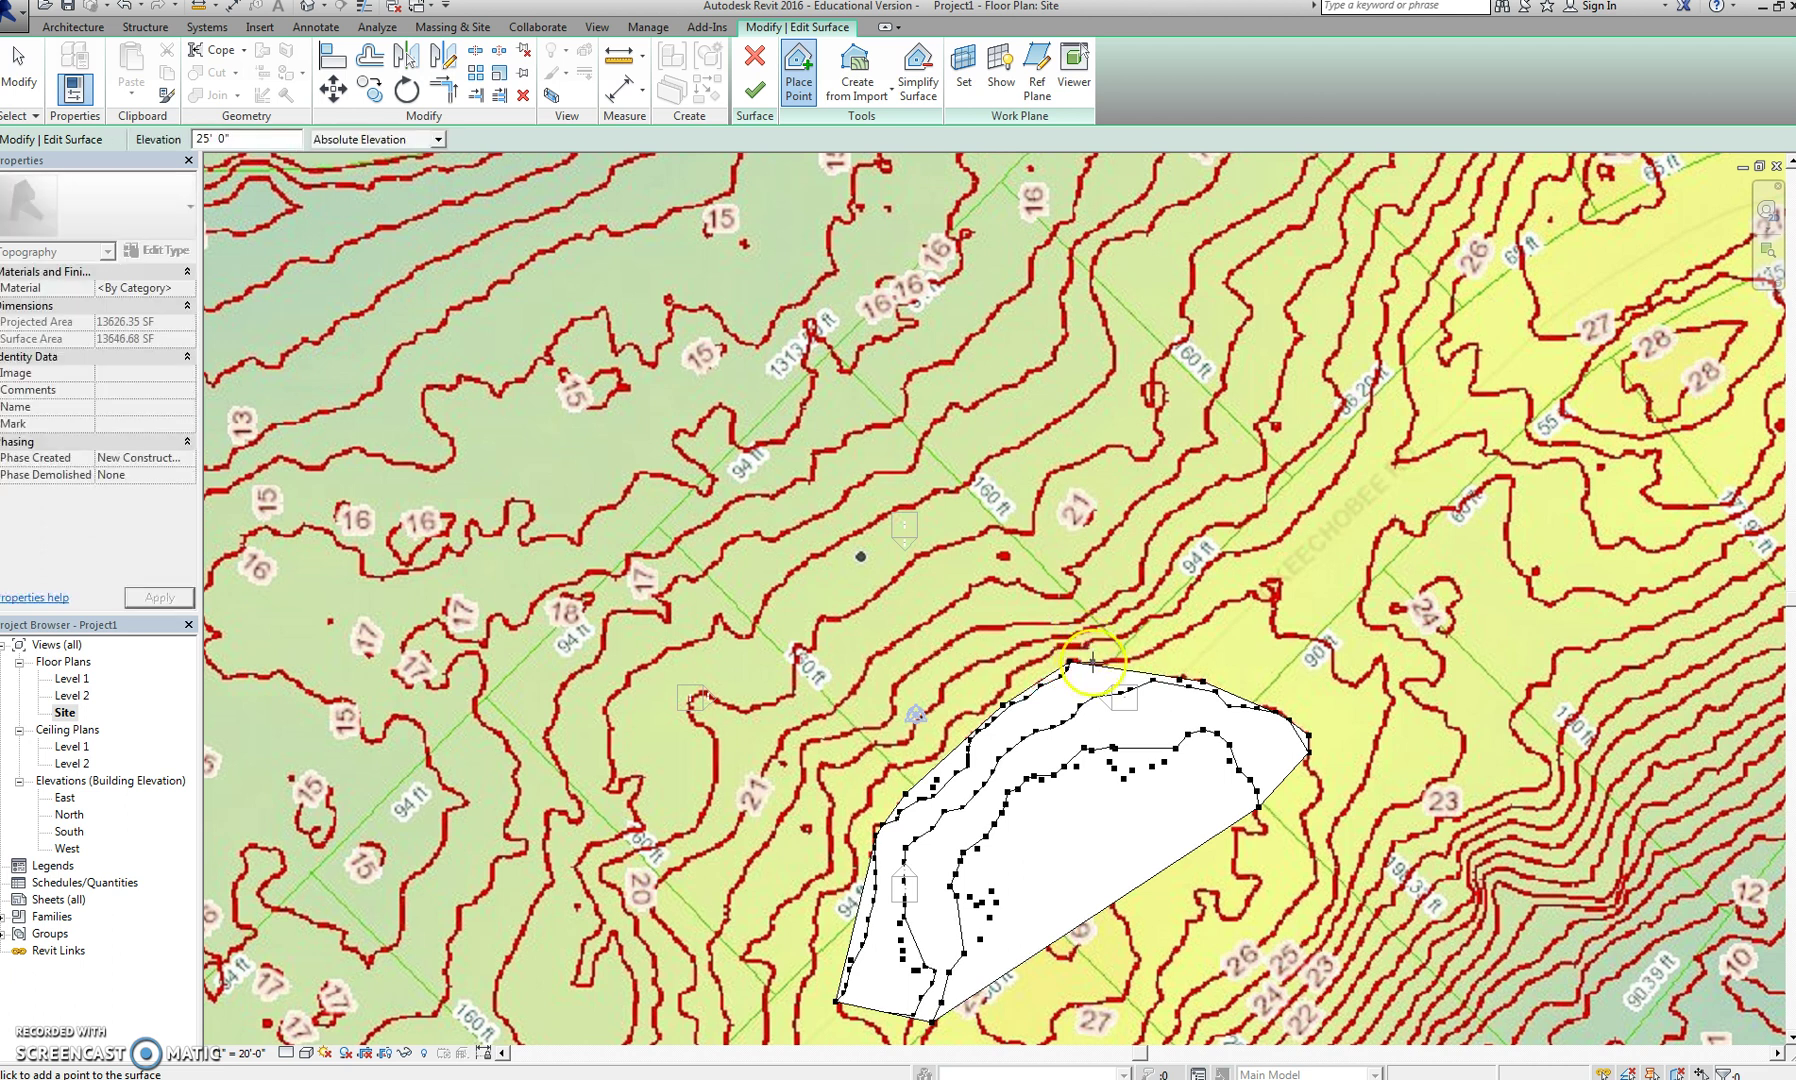
left_click(1100, 661)
left_click(1103, 663)
left_click(1117, 659)
left_click(1143, 656)
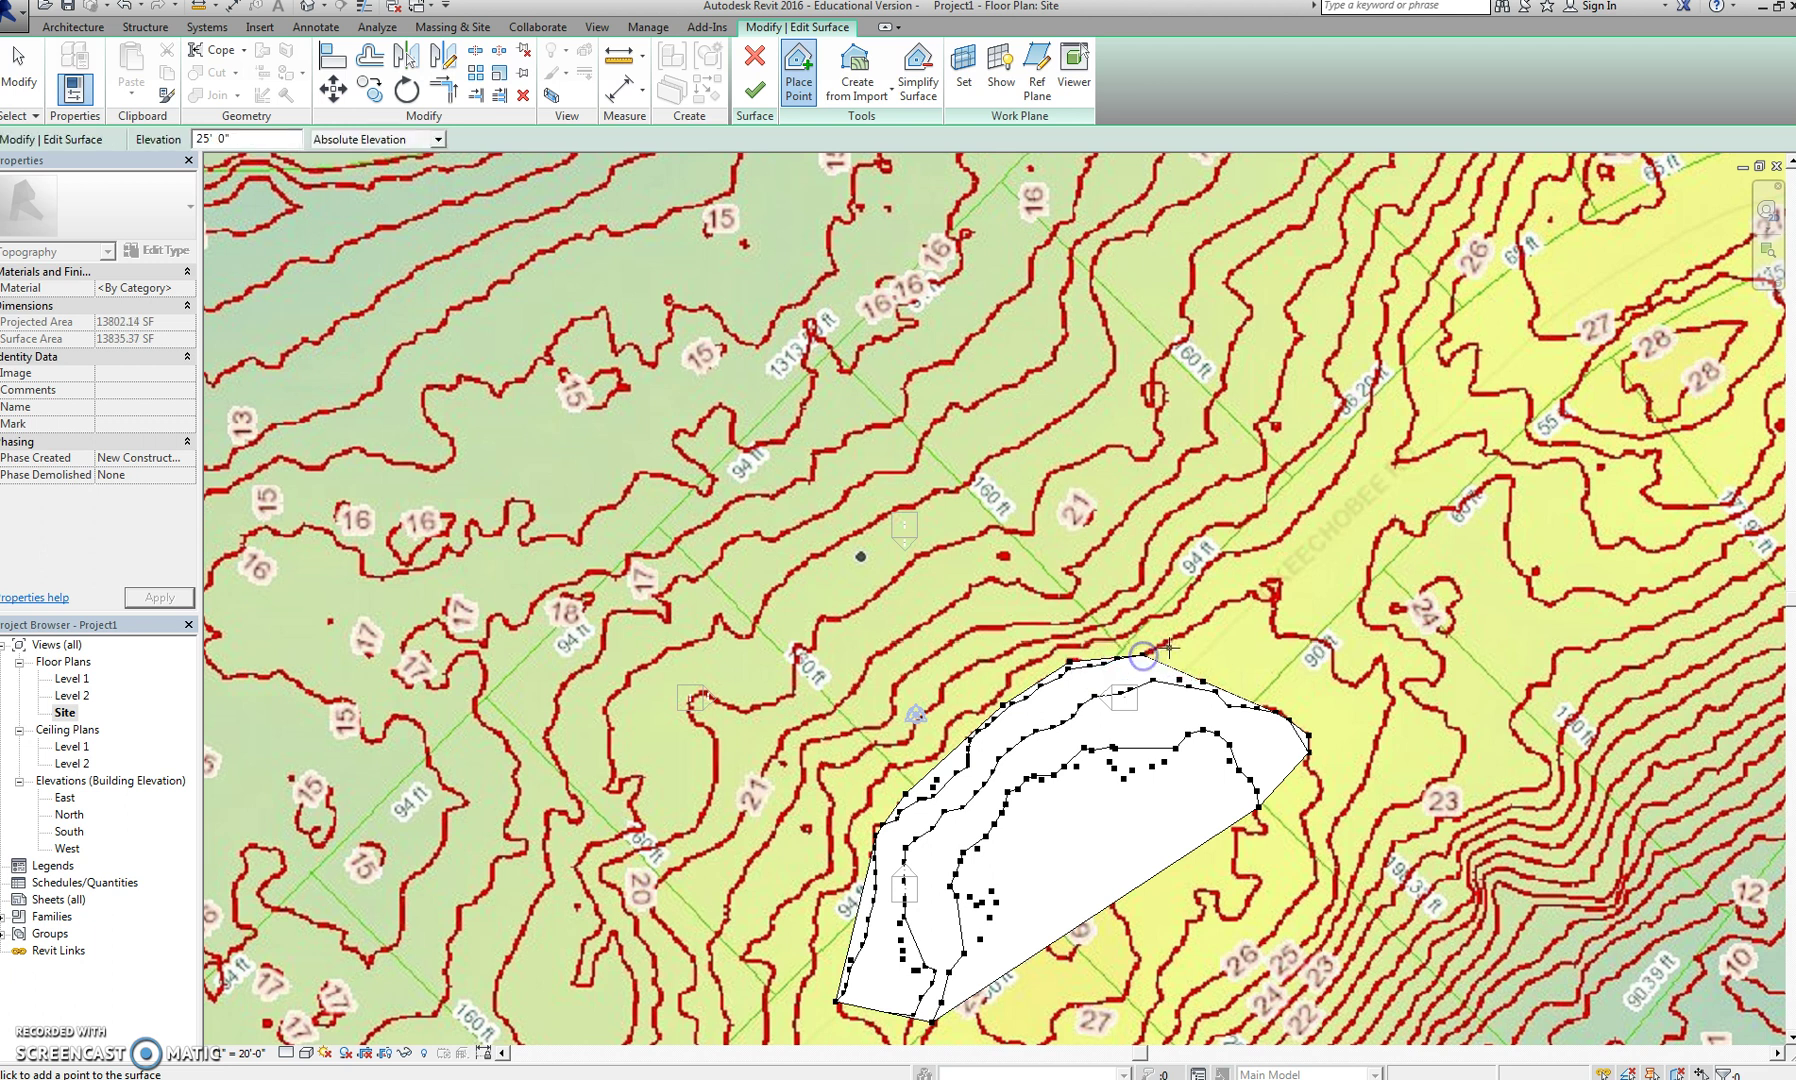
left_click(1186, 632)
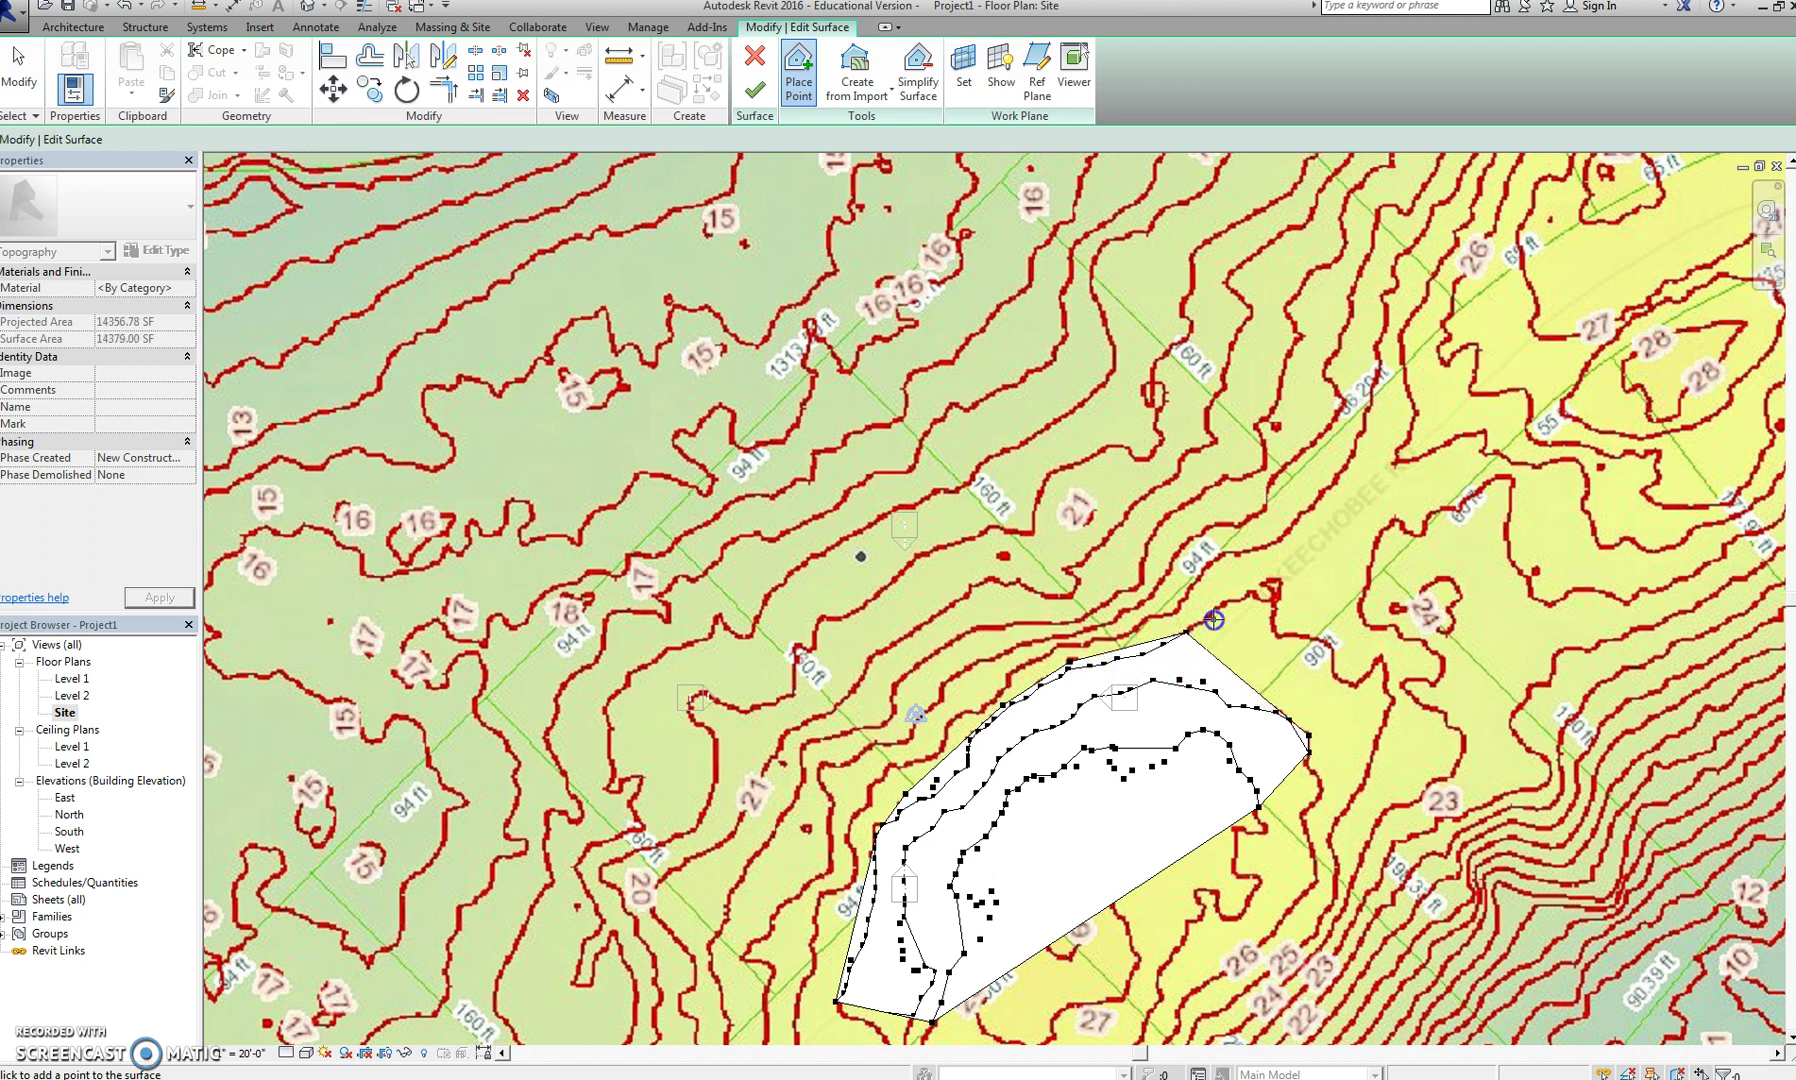
left_click(1223, 606)
left_click(1241, 596)
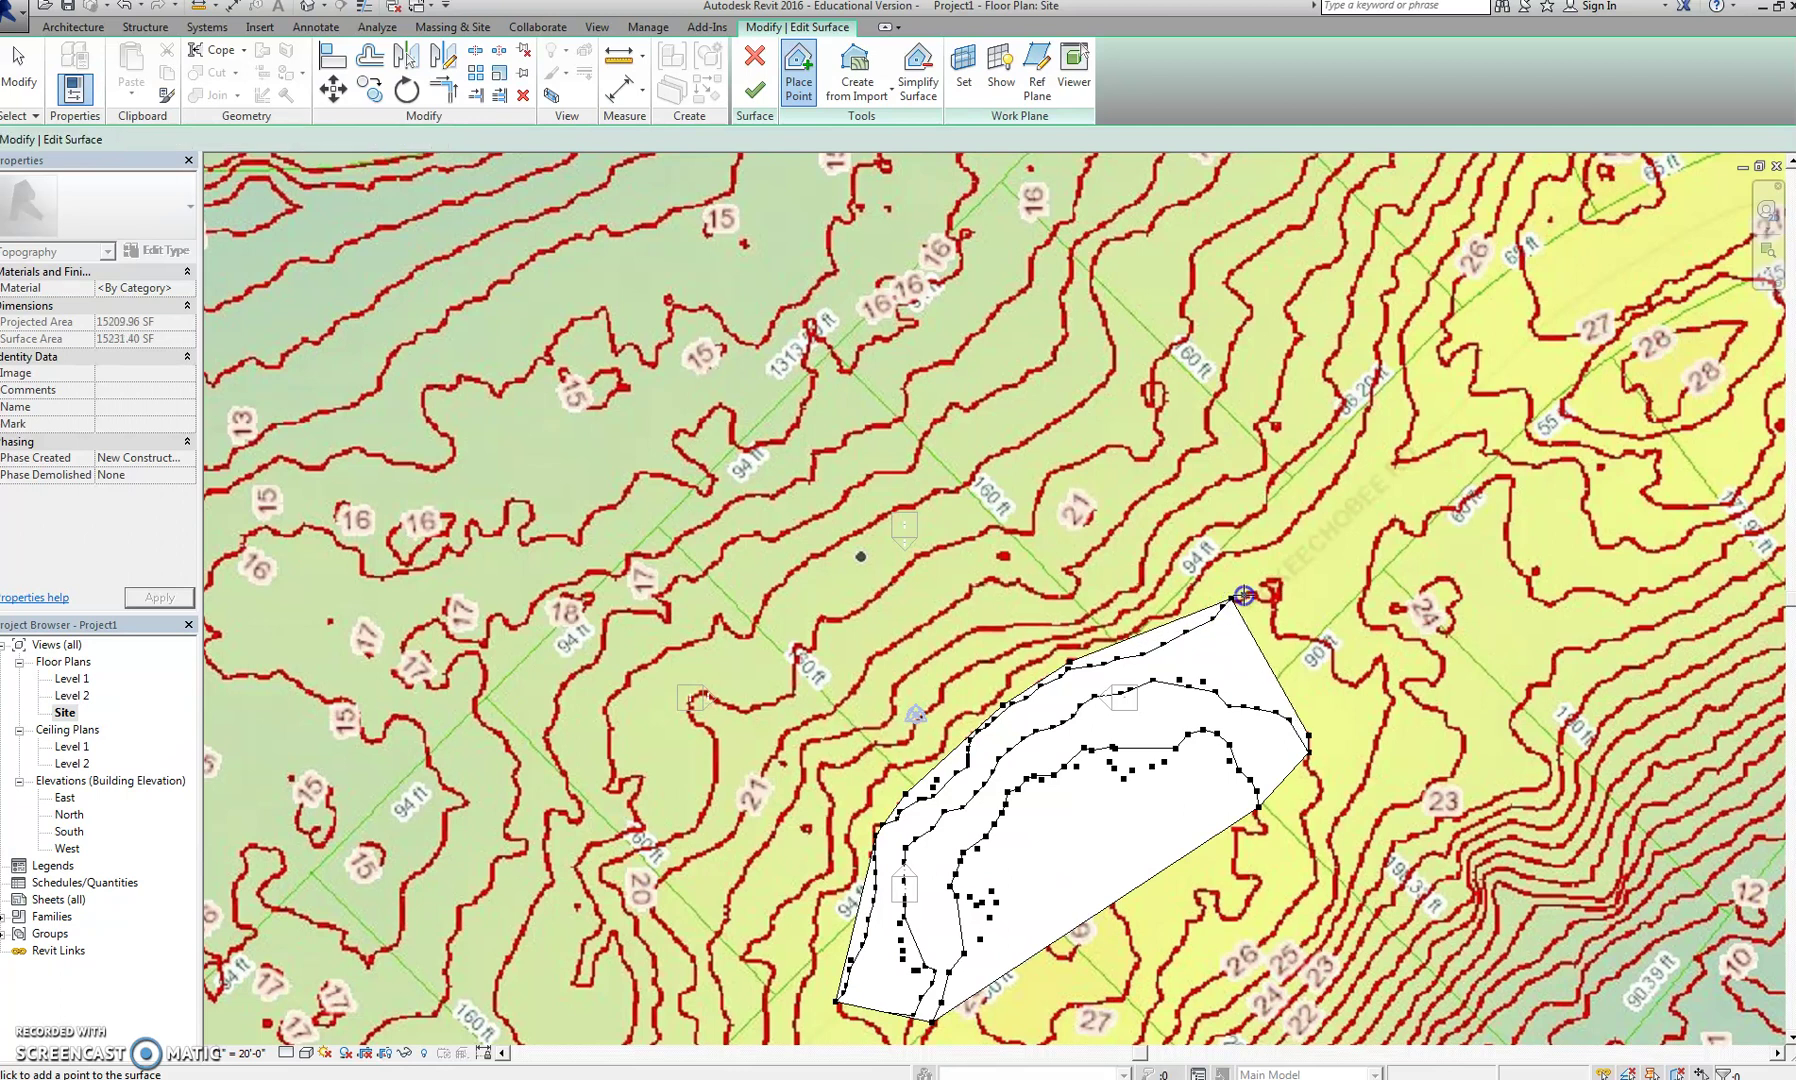
left_click(1256, 592)
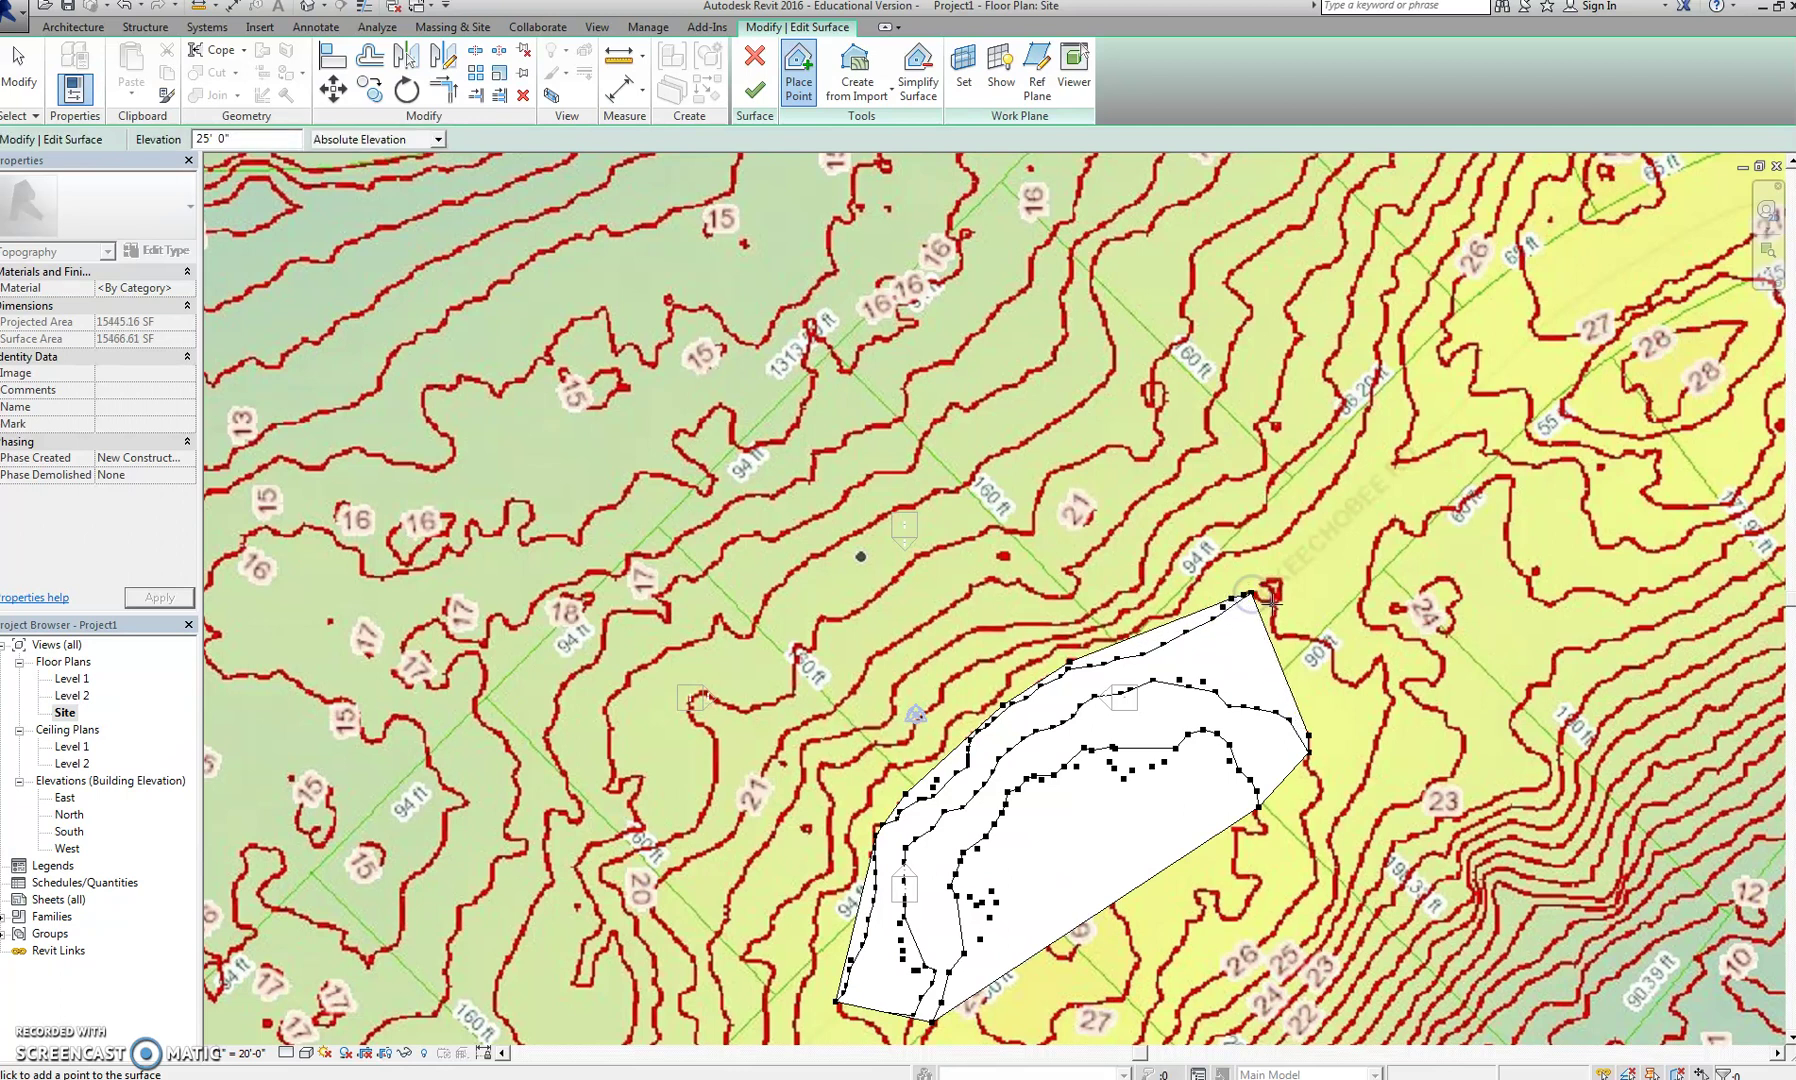
left_click(1262, 597)
left_click(1268, 599)
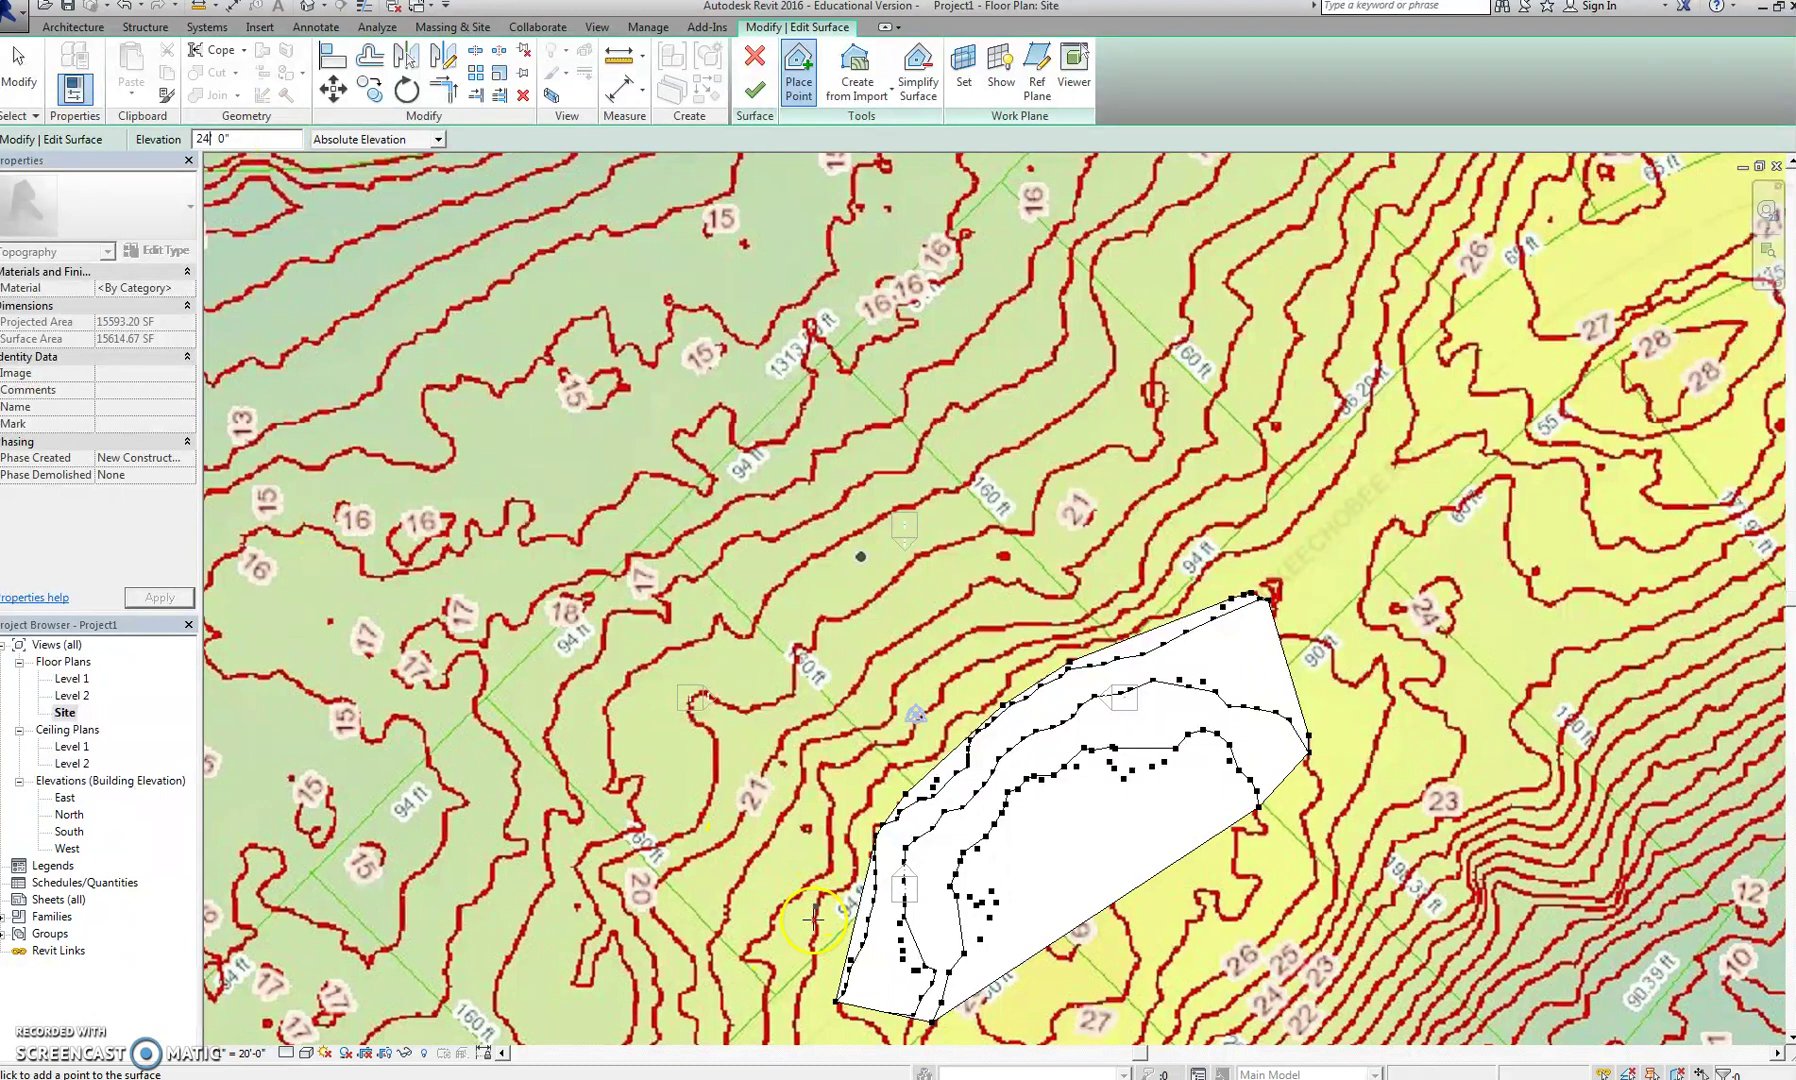
Trace the next contour outside the 25 ft one with points at 24' absolute elevation, from the southwest end to the northeast
left_click(815, 965)
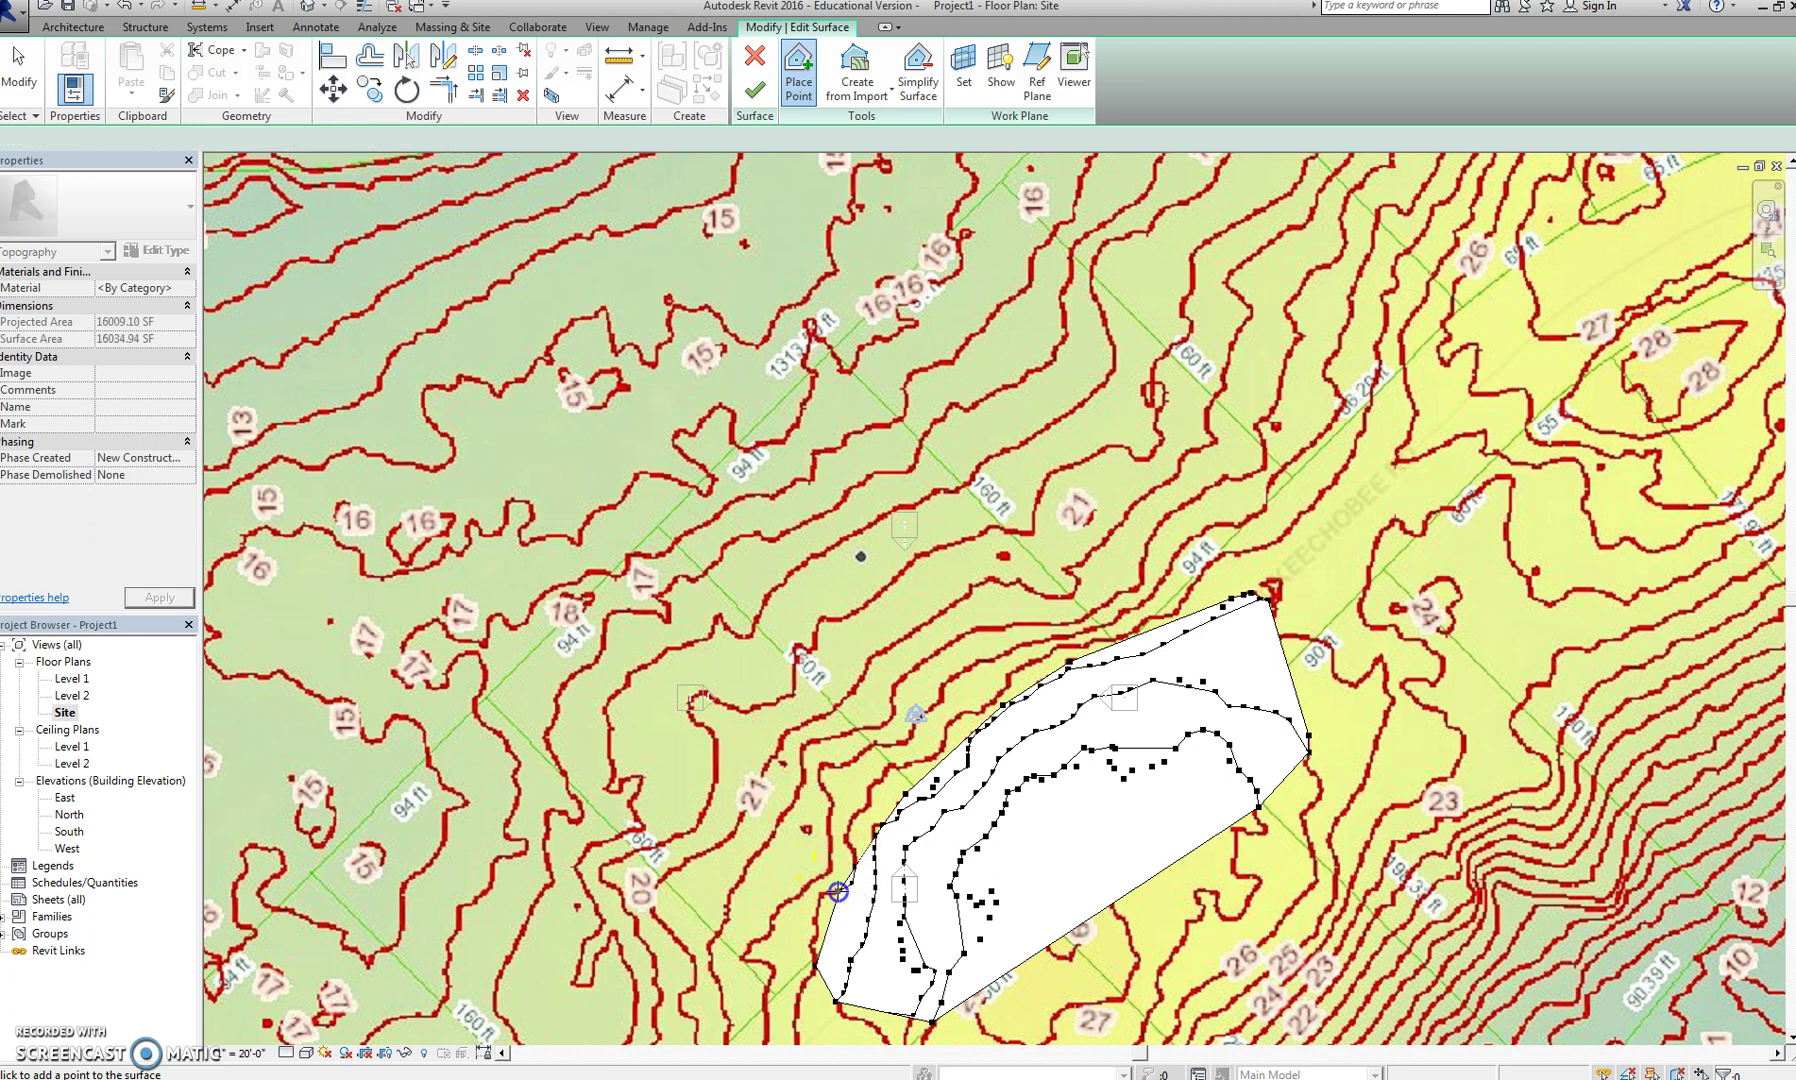
left_click(826, 890)
left_click(813, 893)
left_click(866, 868)
left_click(848, 828)
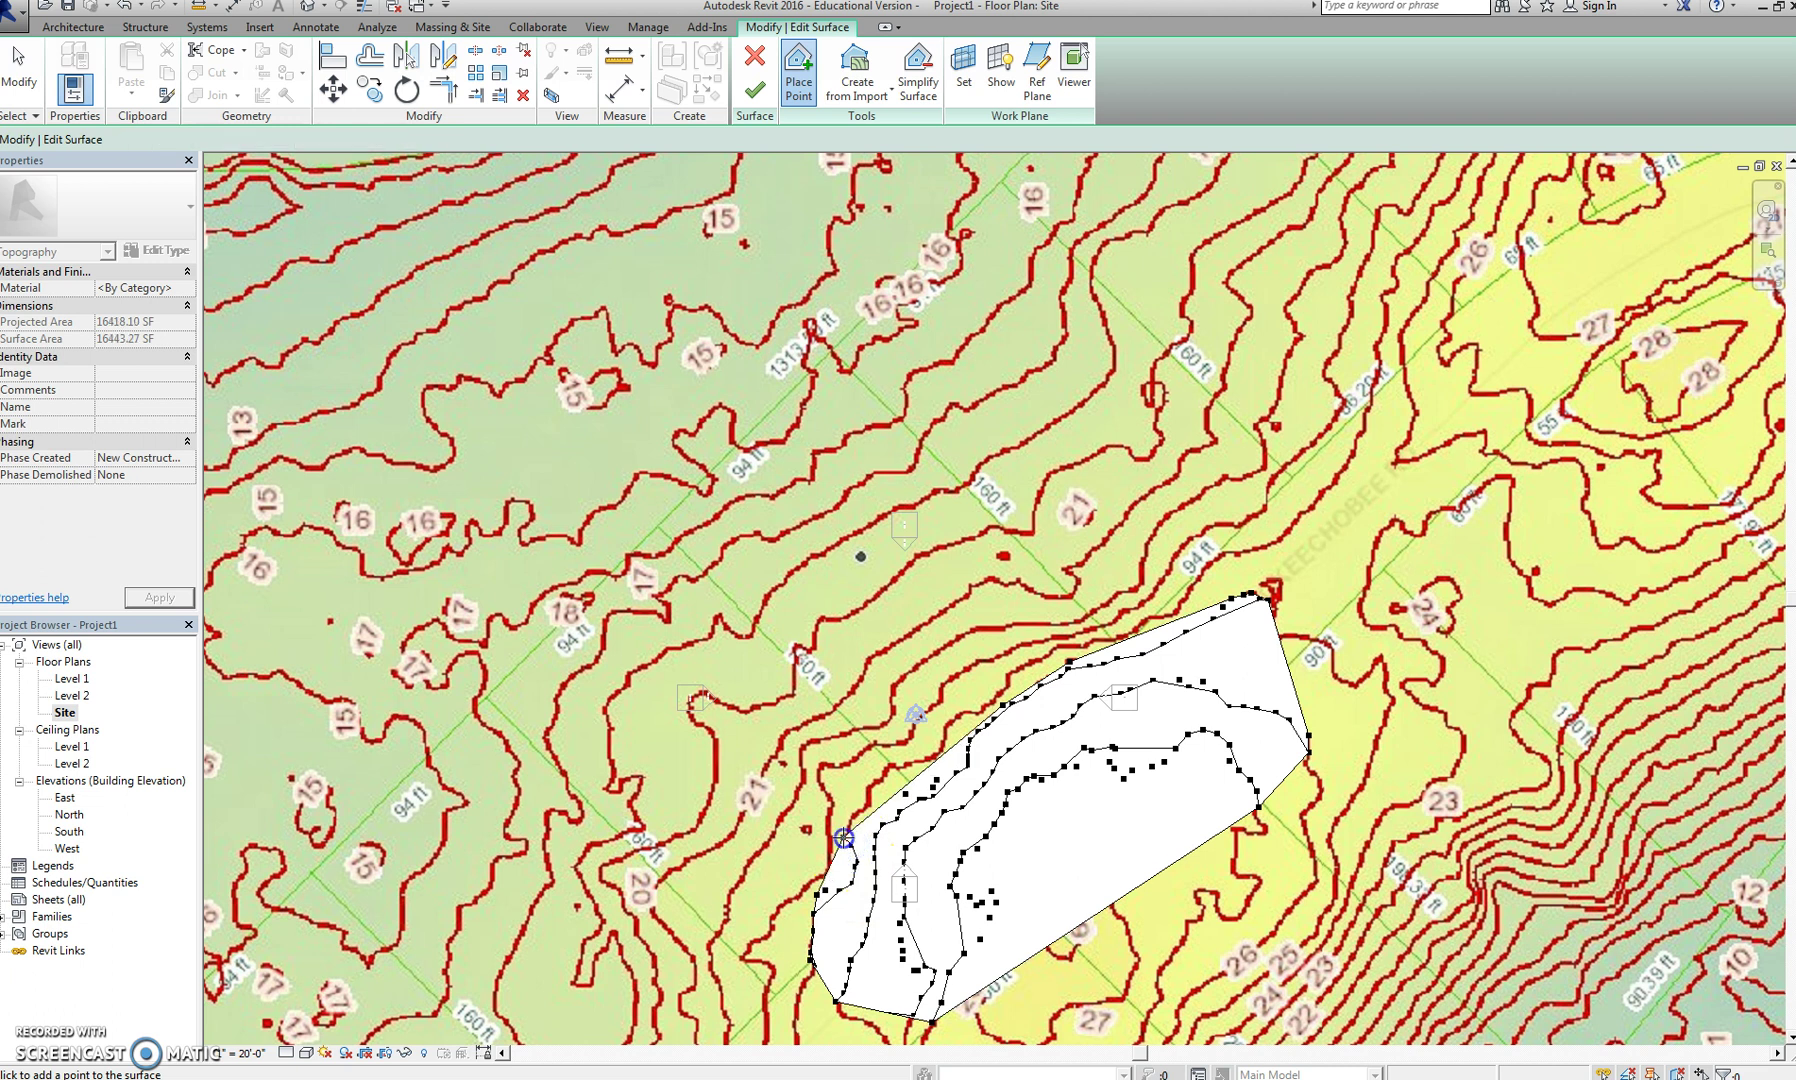
left_click(871, 791)
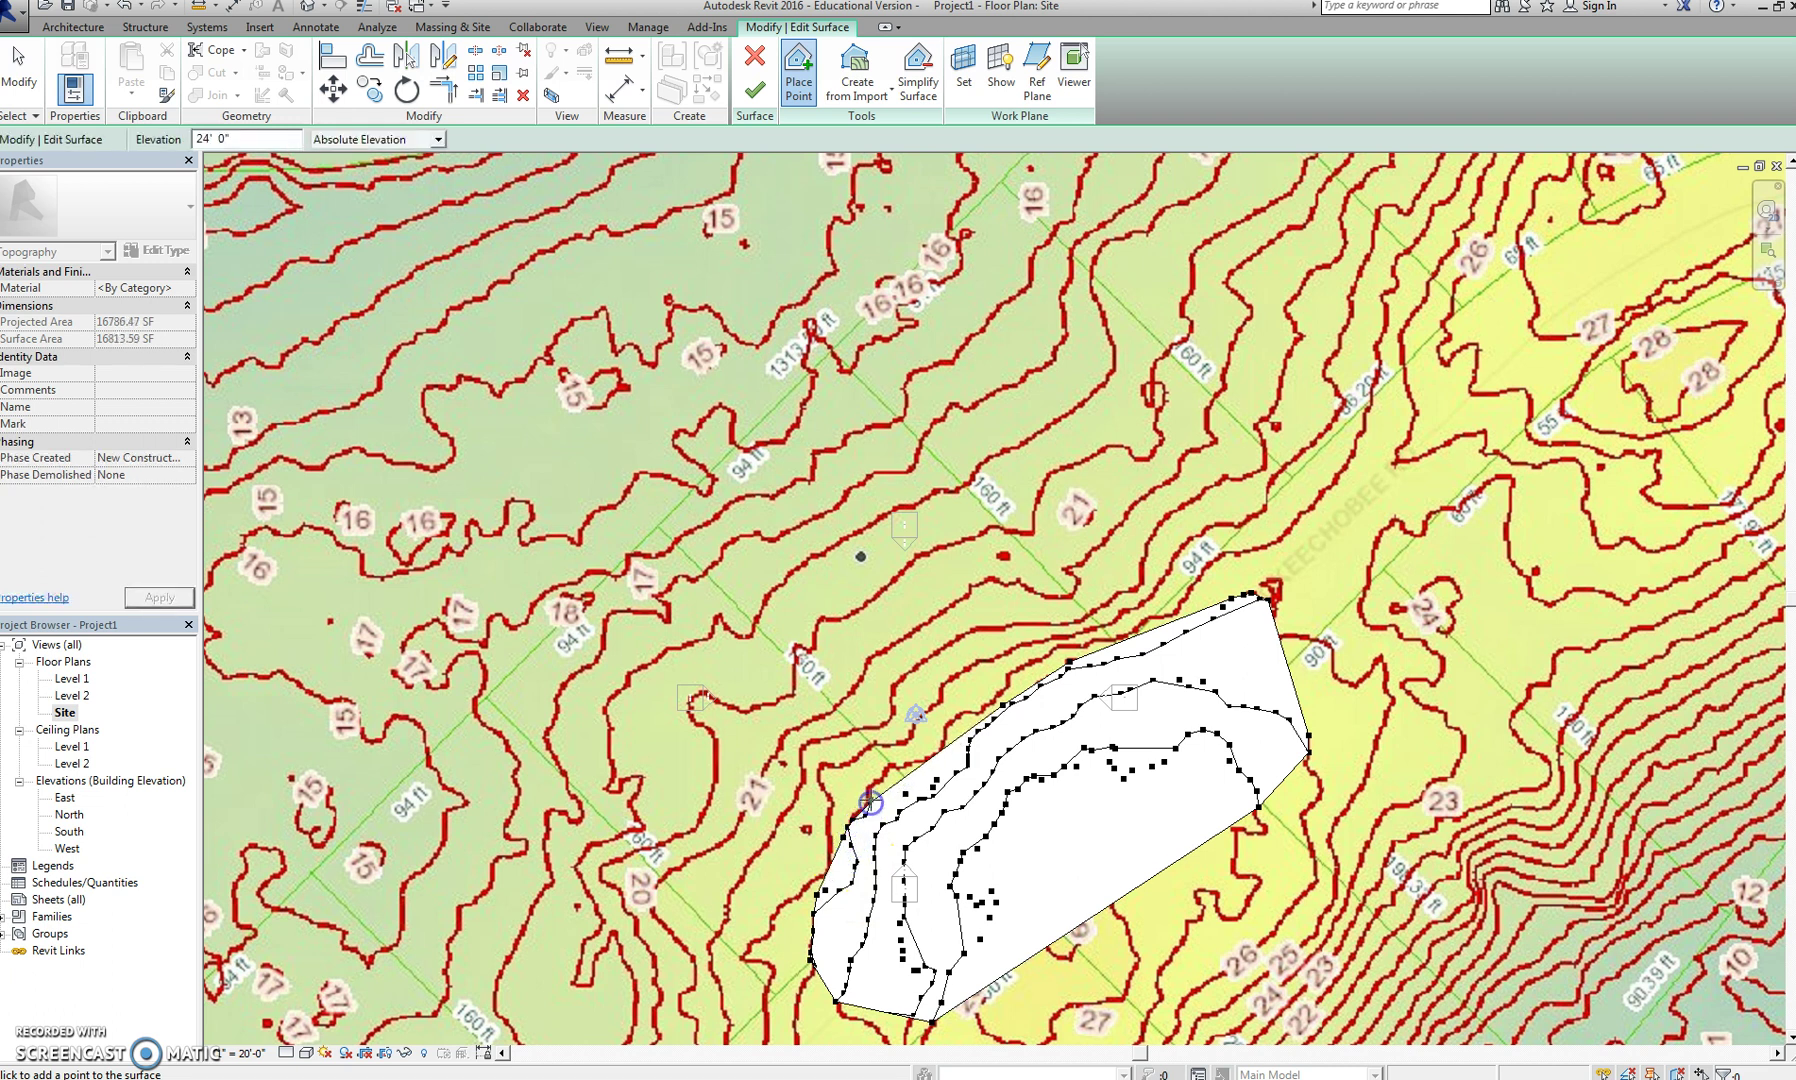
left_click(892, 769)
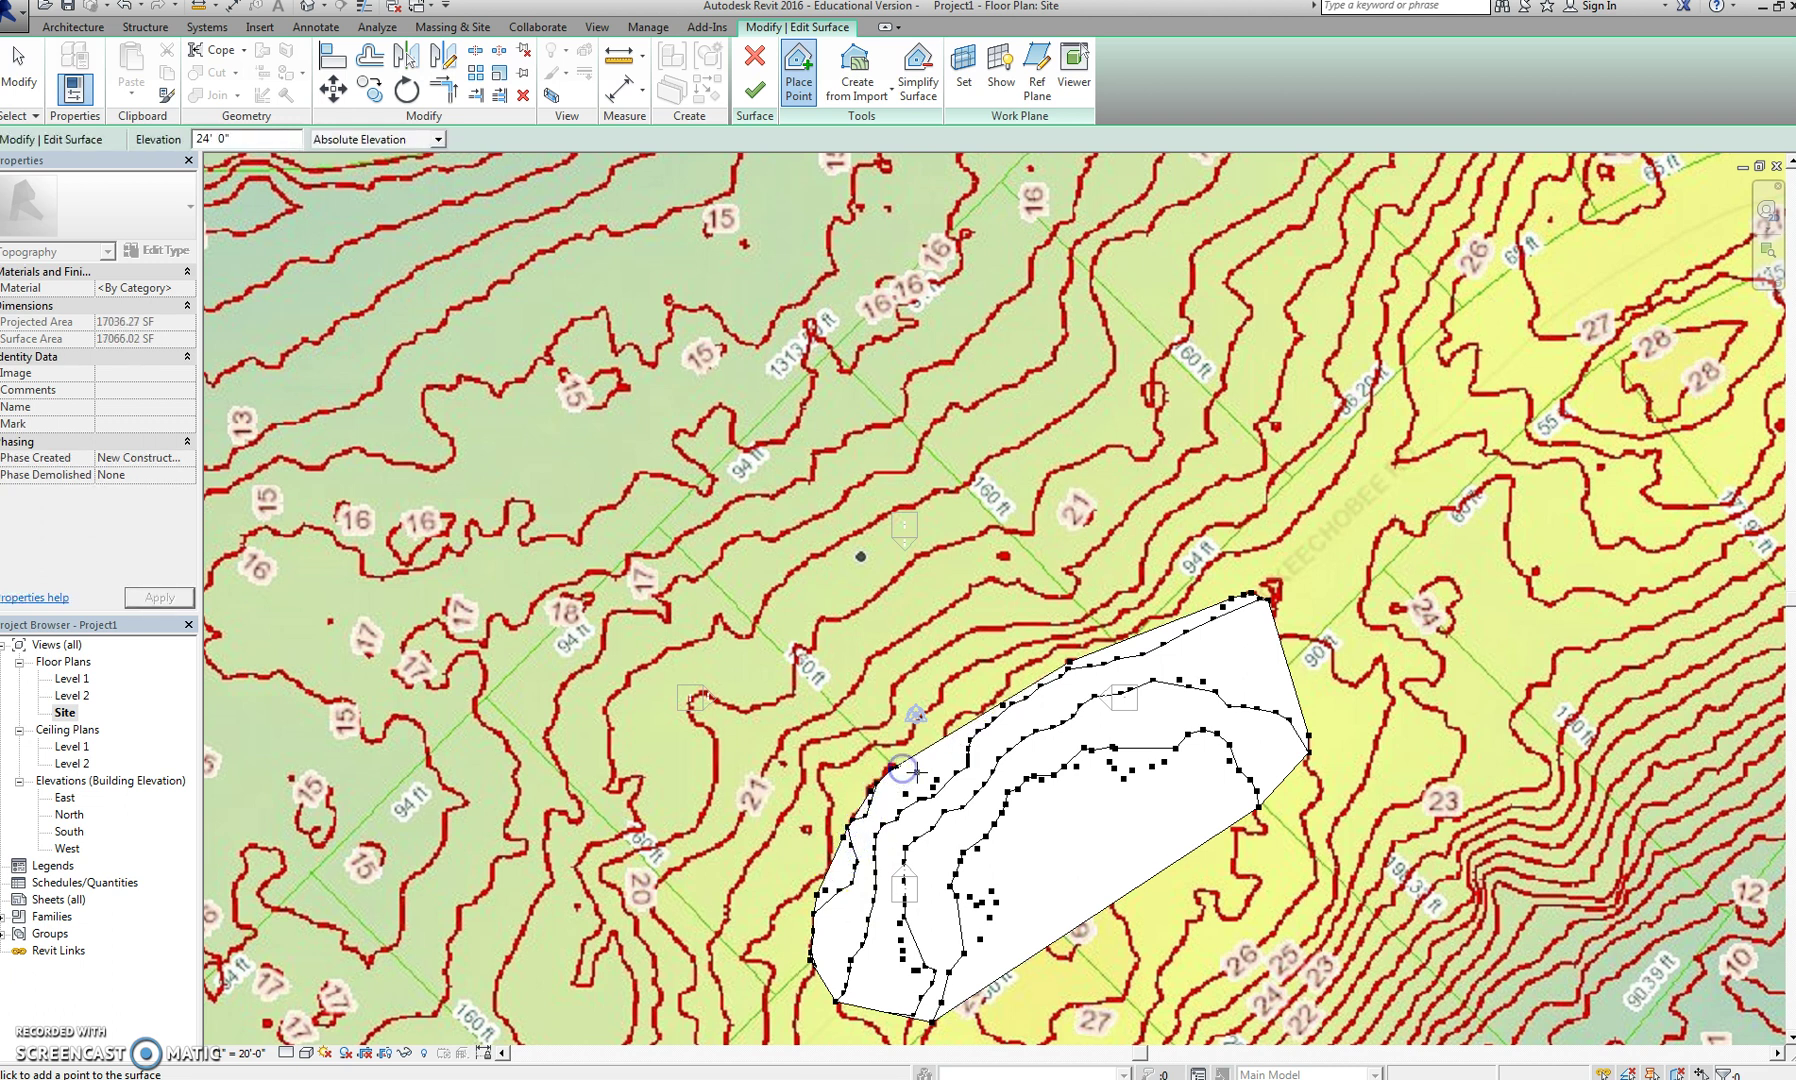
left_click(916, 758)
left_click(952, 720)
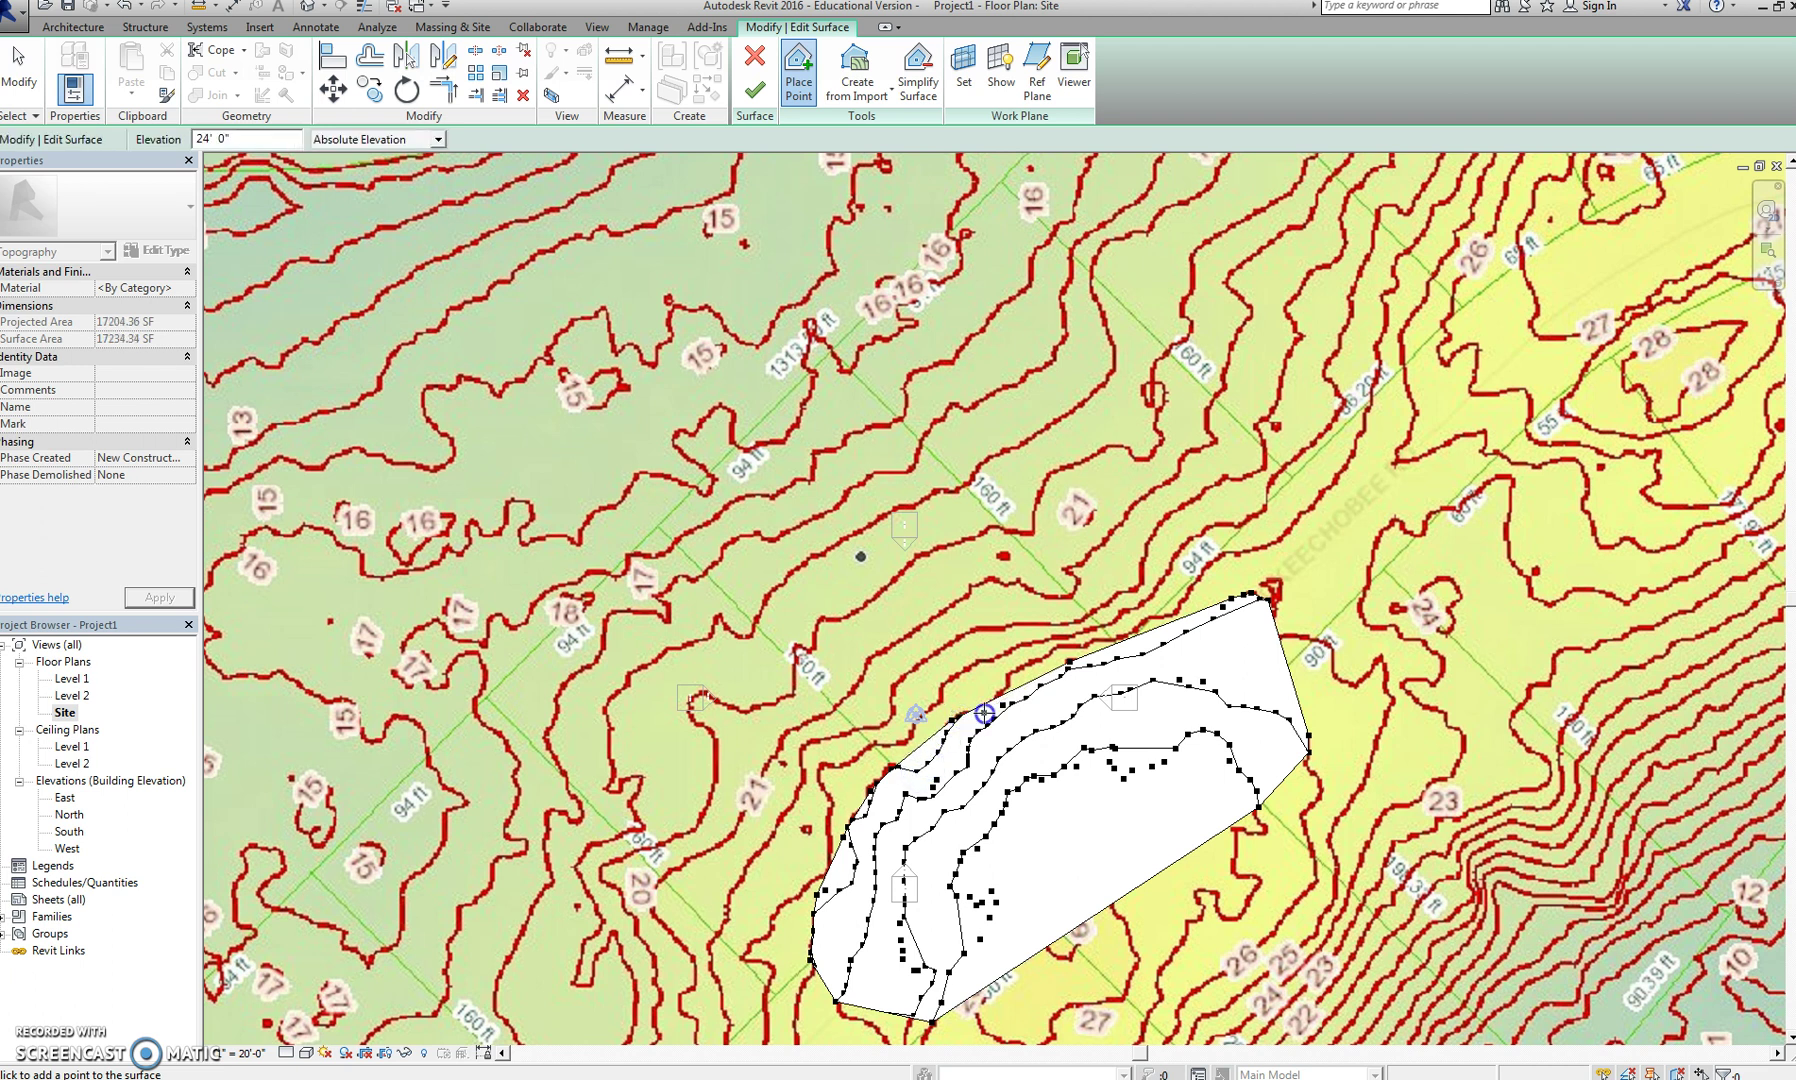
left_click(1008, 682)
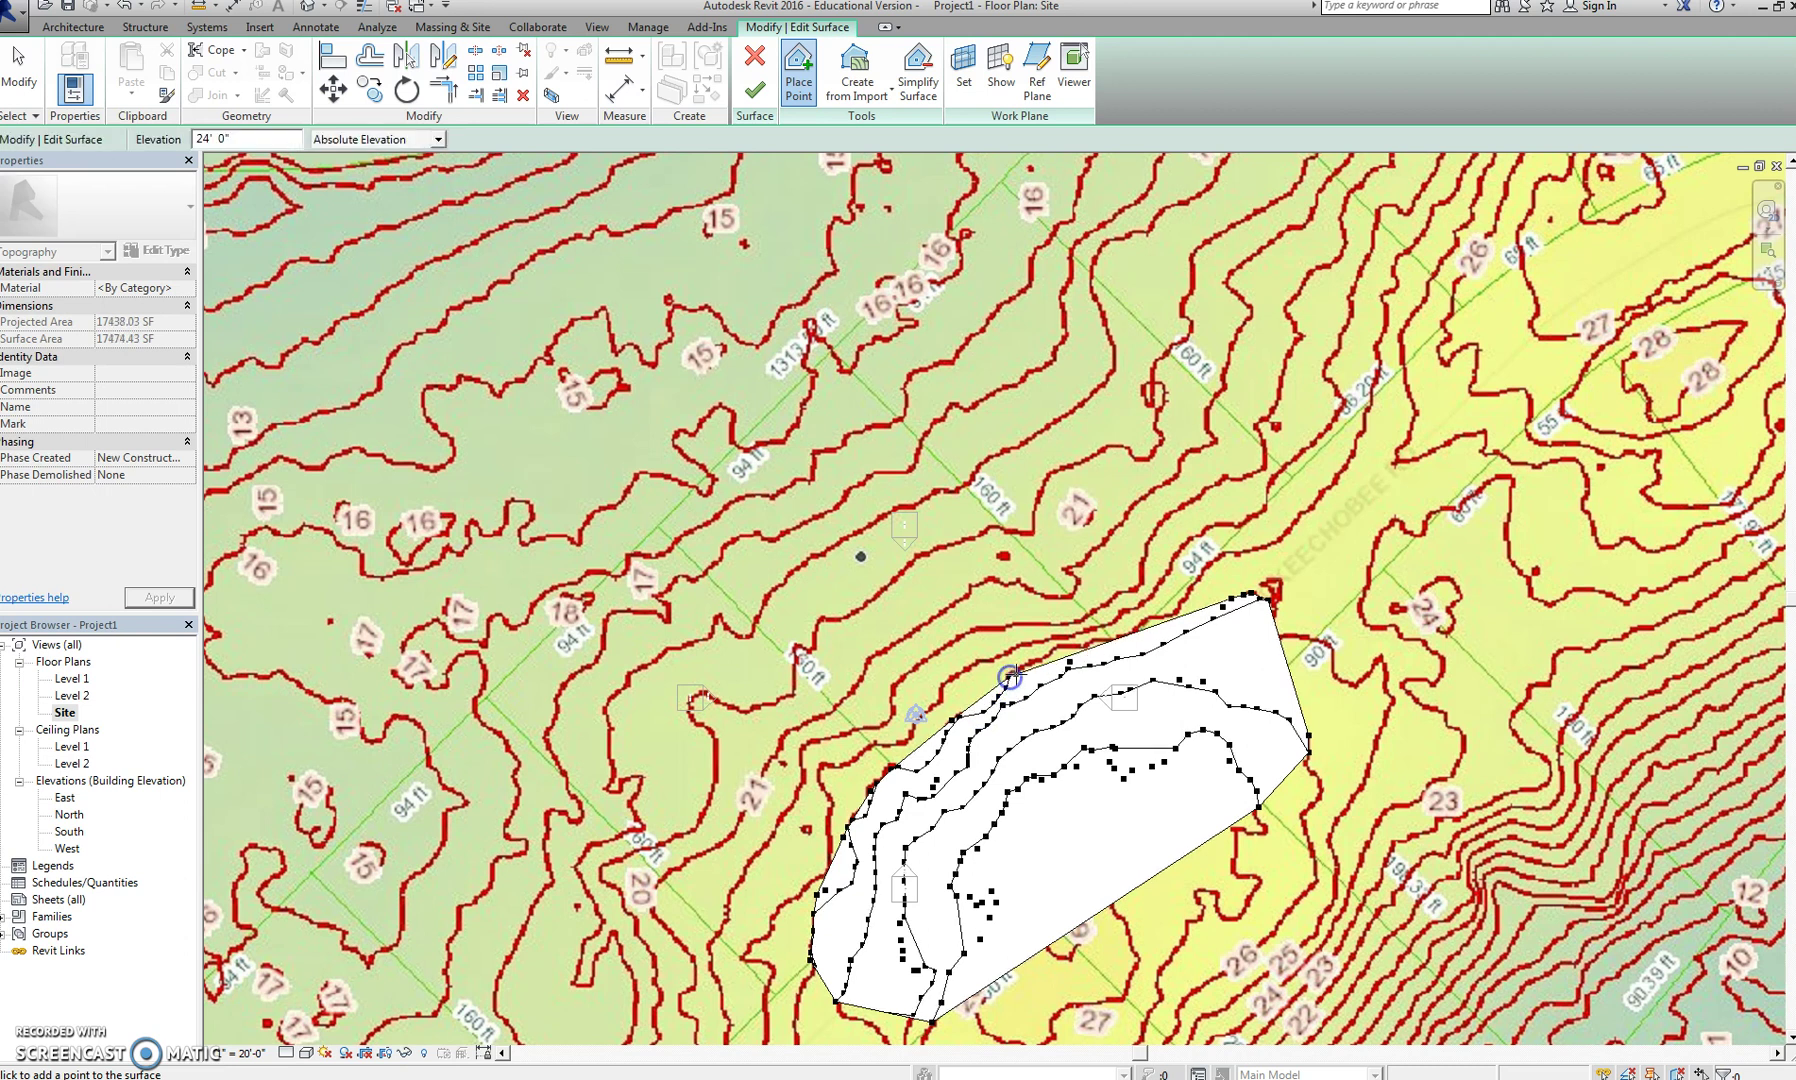
left_click(1062, 646)
left_click(1127, 633)
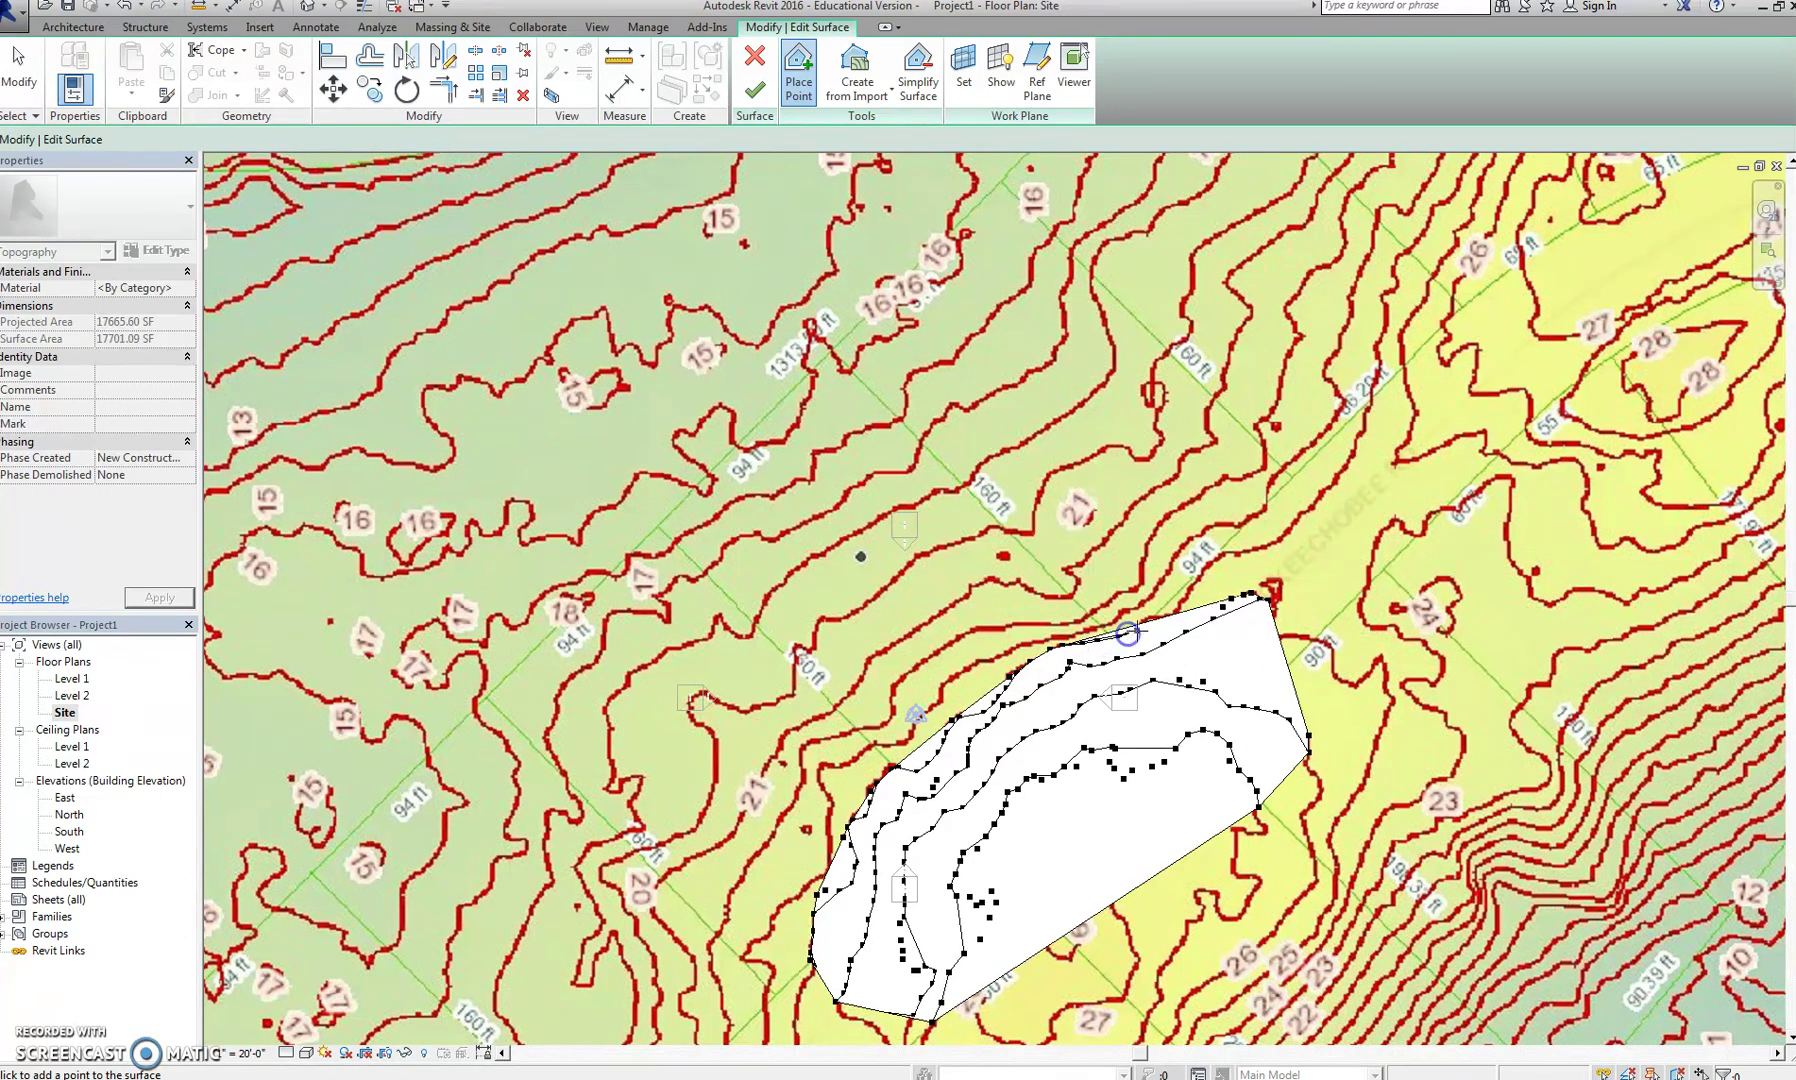
left_click(1148, 619)
left_click(1193, 586)
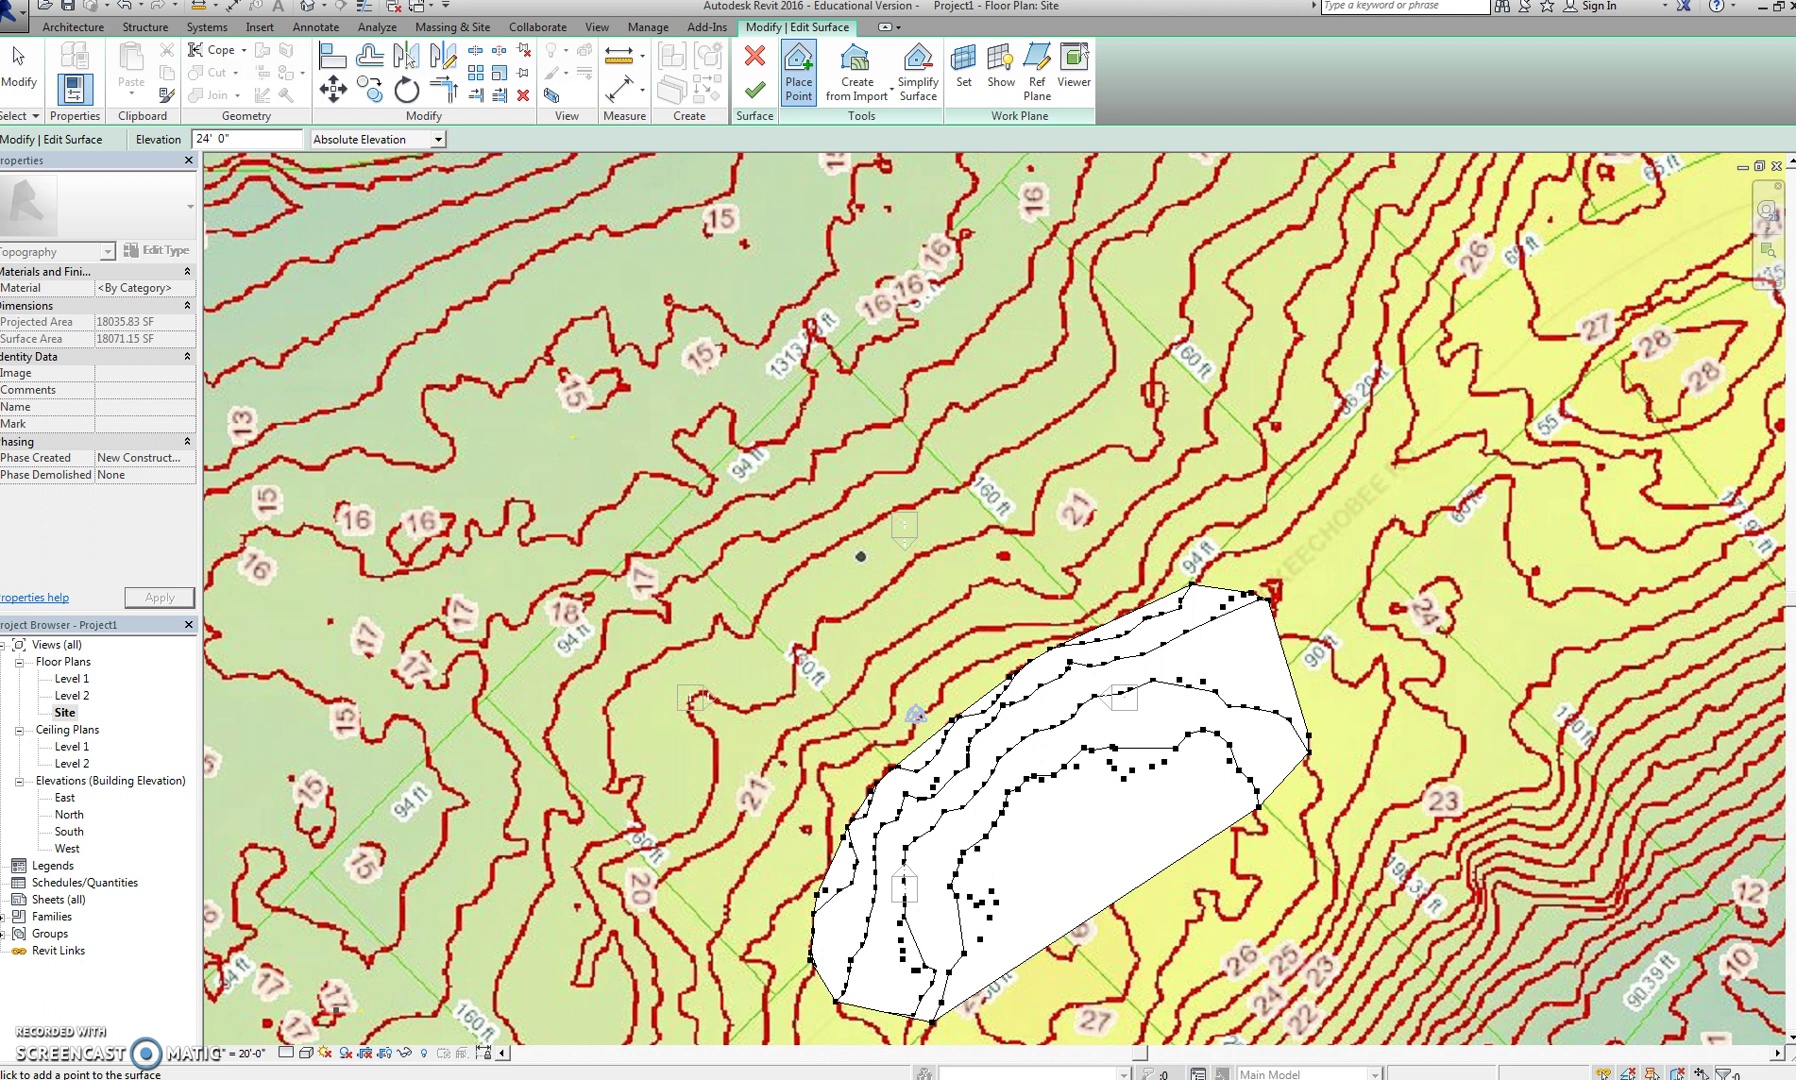
Trace the outermost northwest contour with points at 15' elevation, from the north corner to the far west, and finish the toposurface
left_click(571, 595)
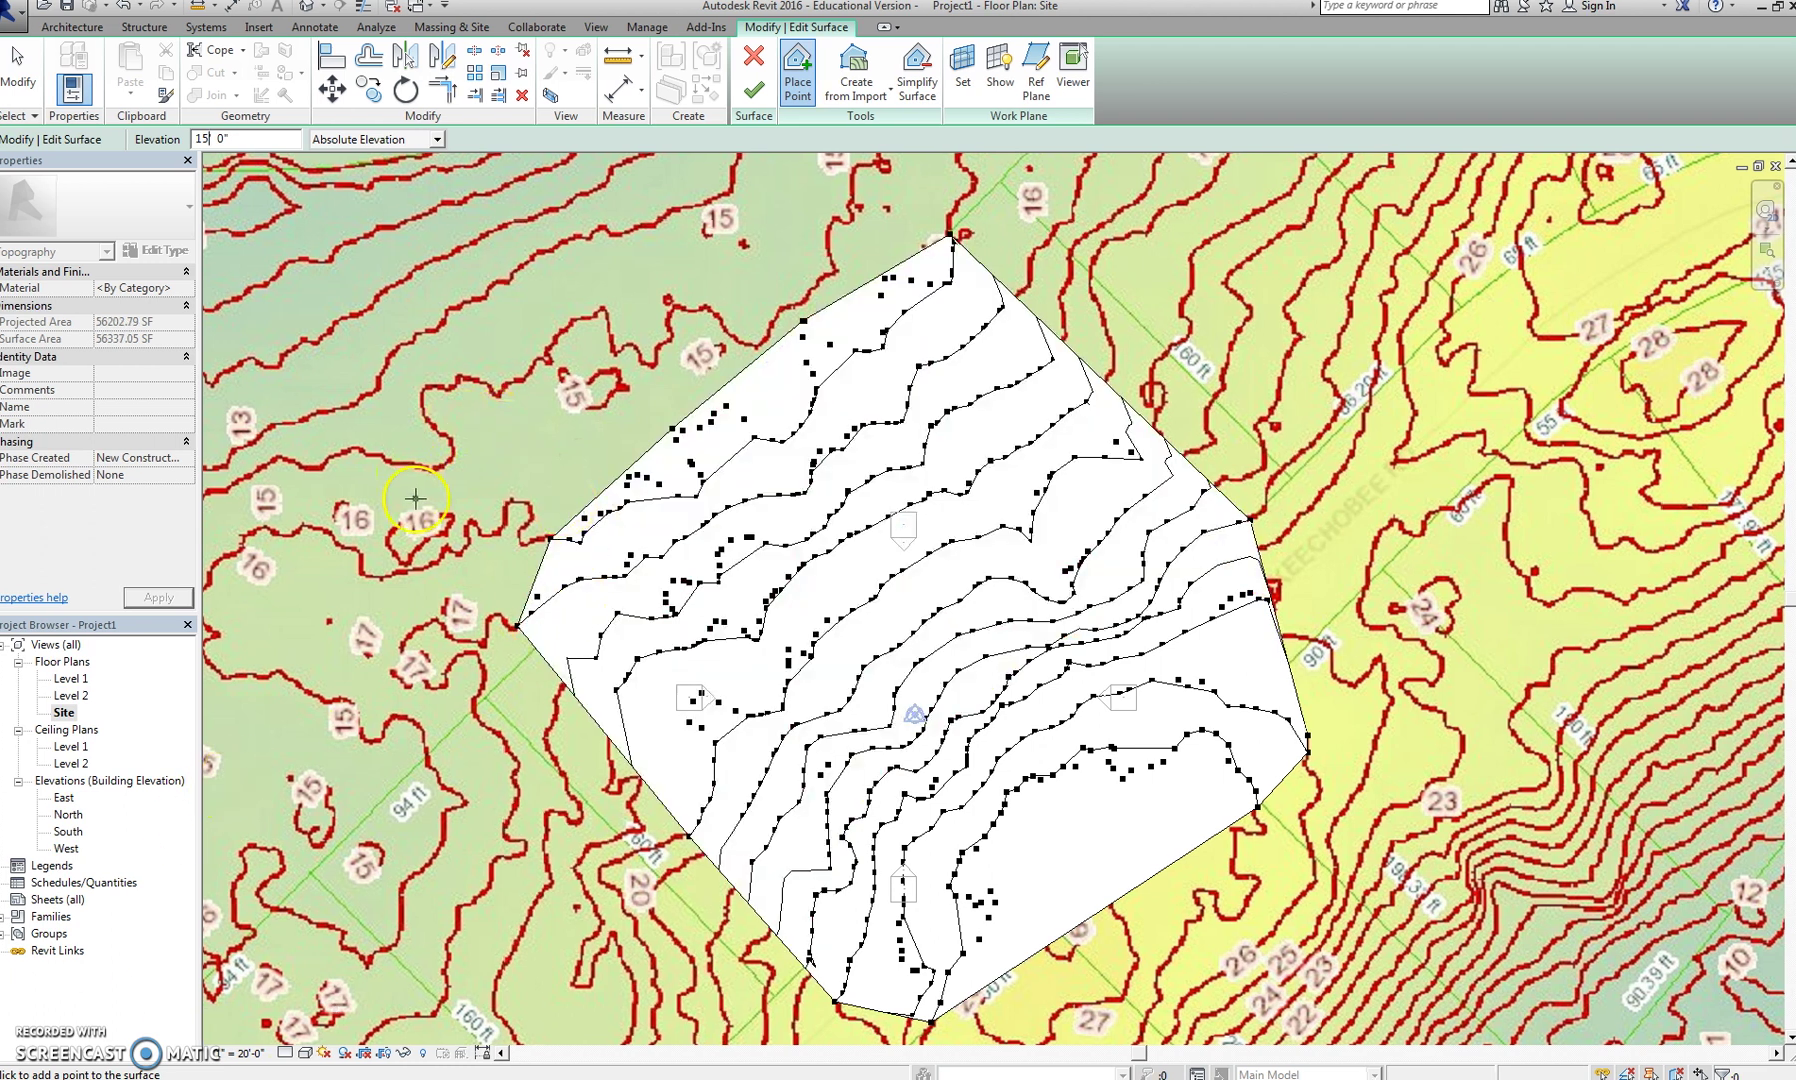
left_click(852, 182)
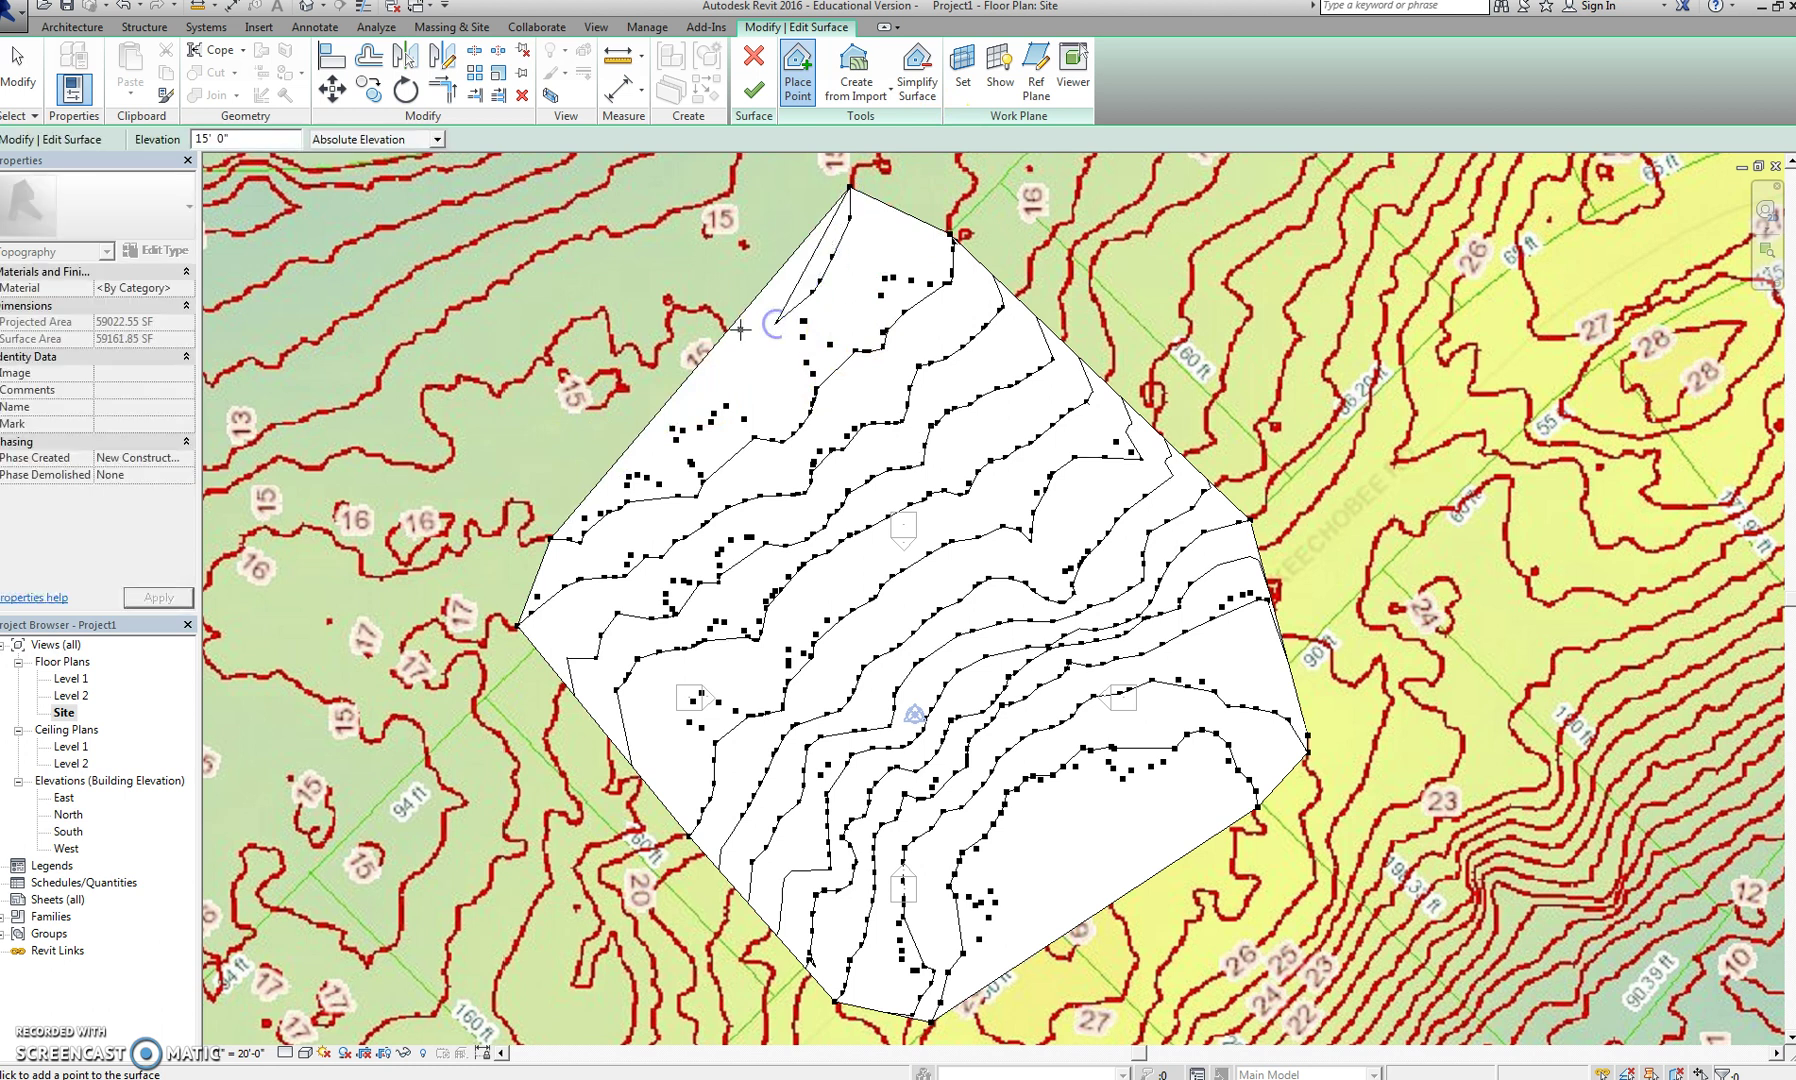
left_click(735, 343)
left_click(660, 320)
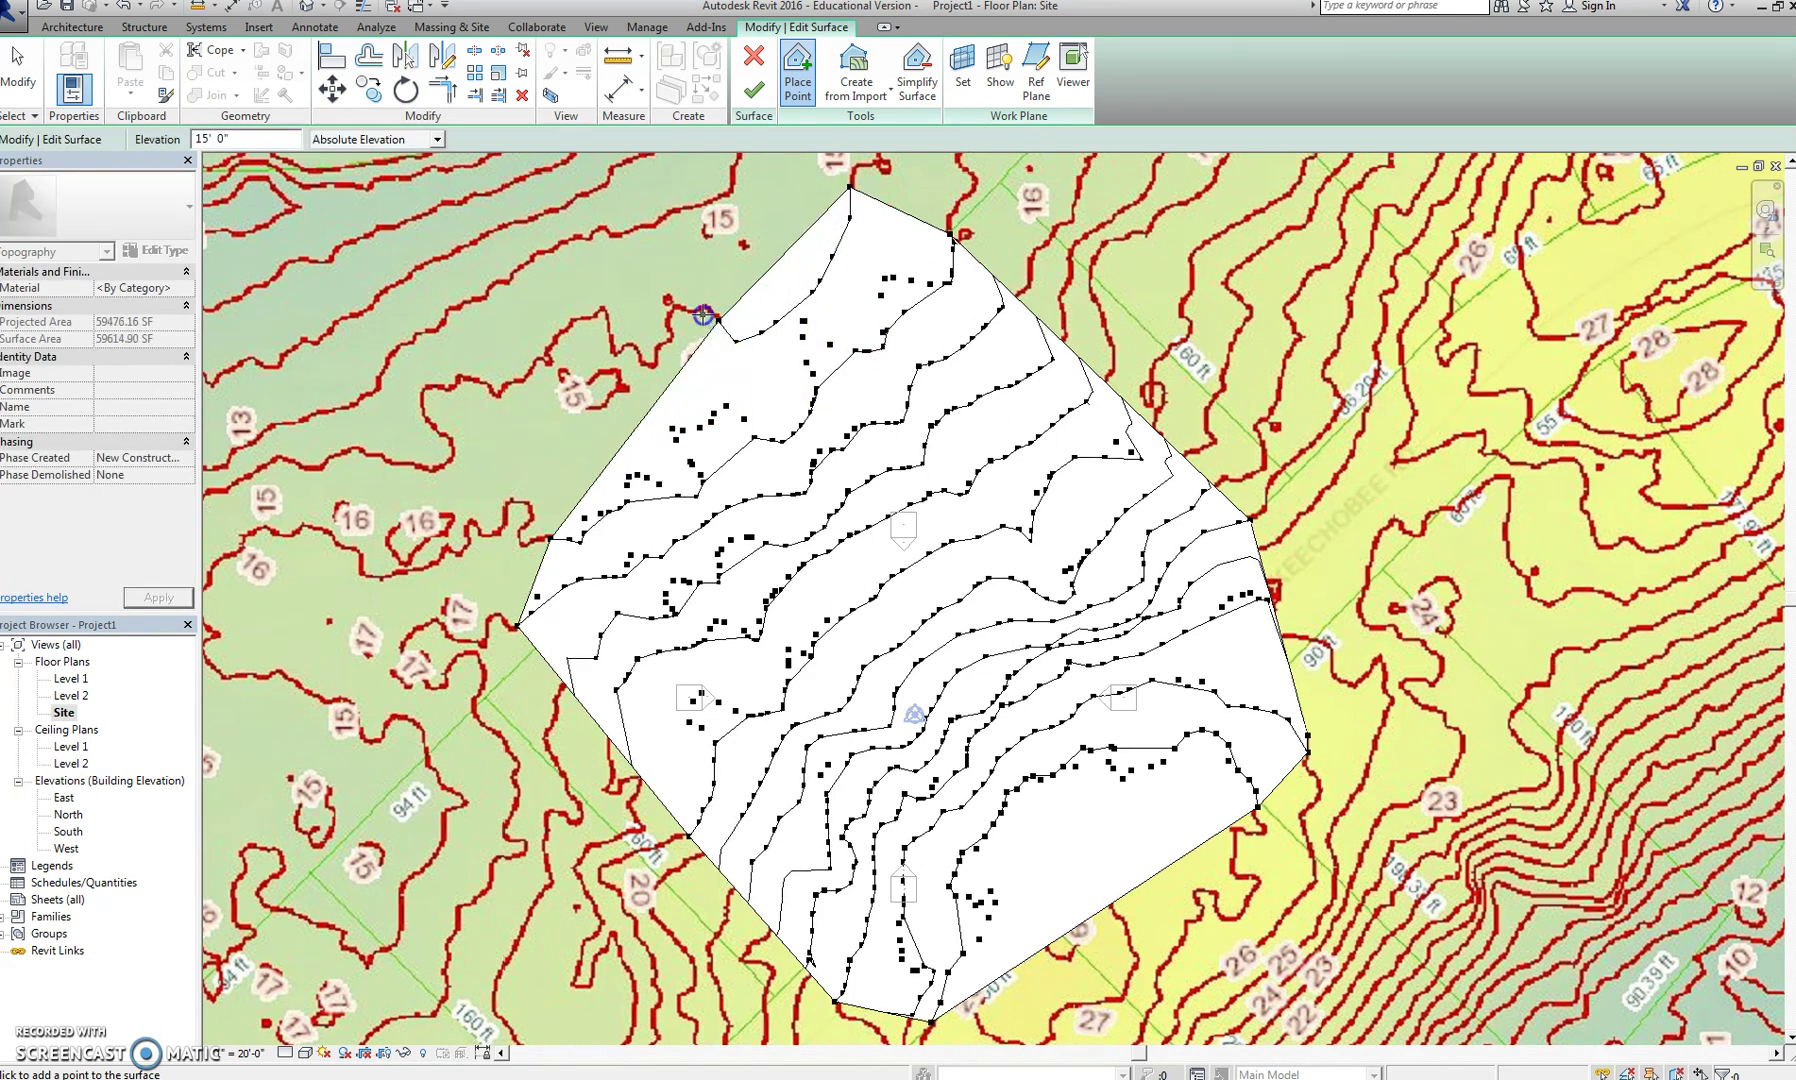
left_click(630, 383)
left_click(594, 320)
left_click(549, 344)
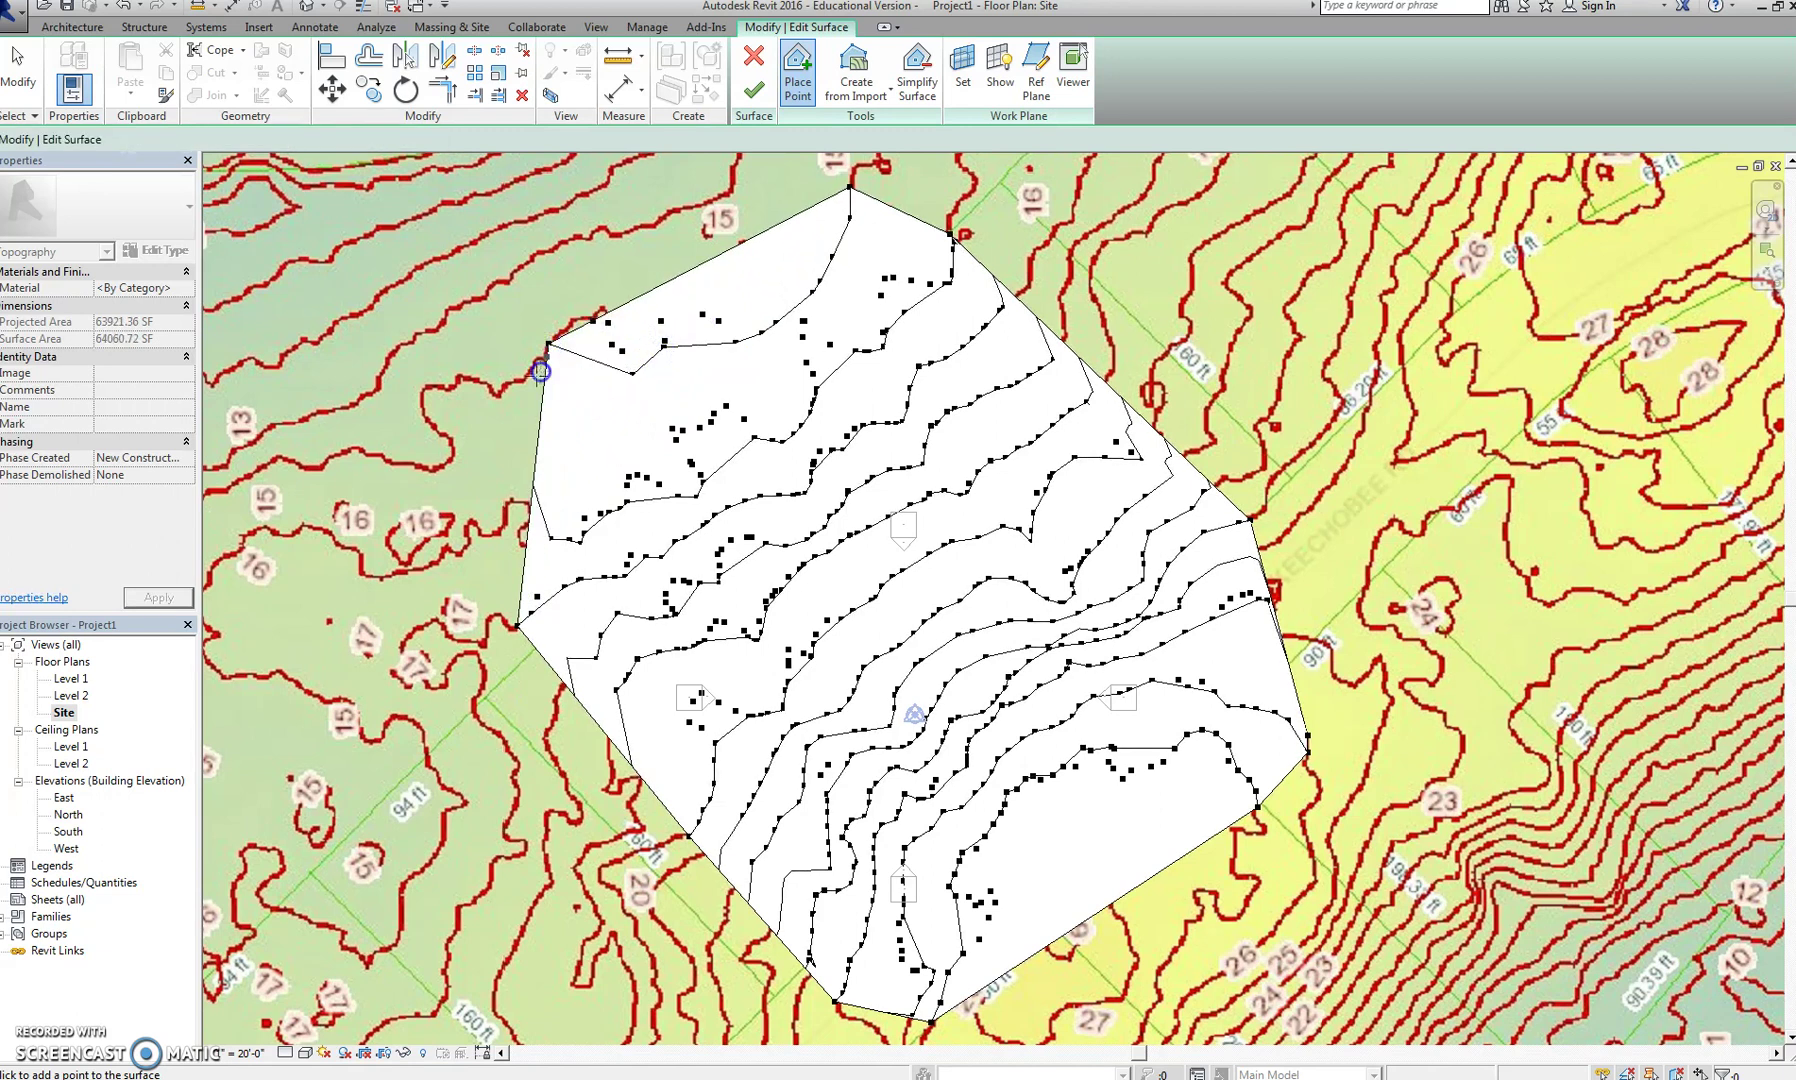
left_click(468, 373)
left_click(451, 394)
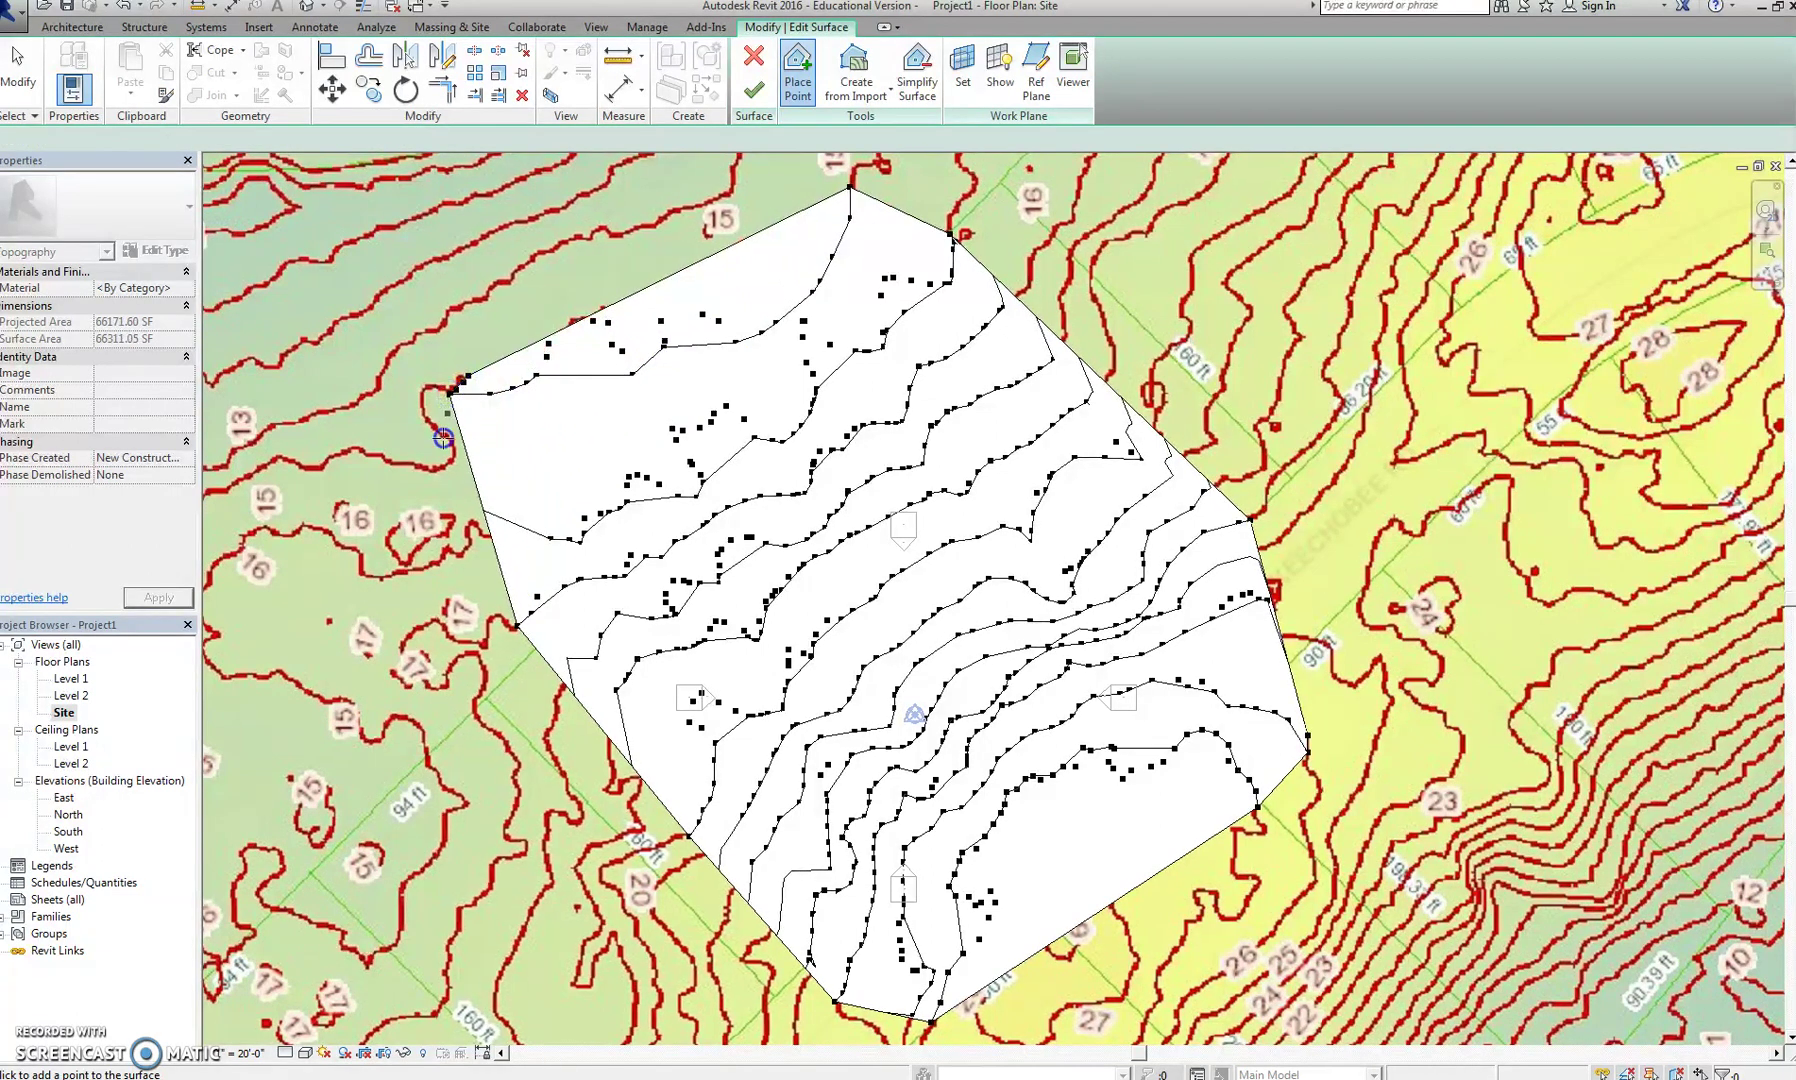
left_click(316, 460)
left_click(298, 469)
left_click(279, 478)
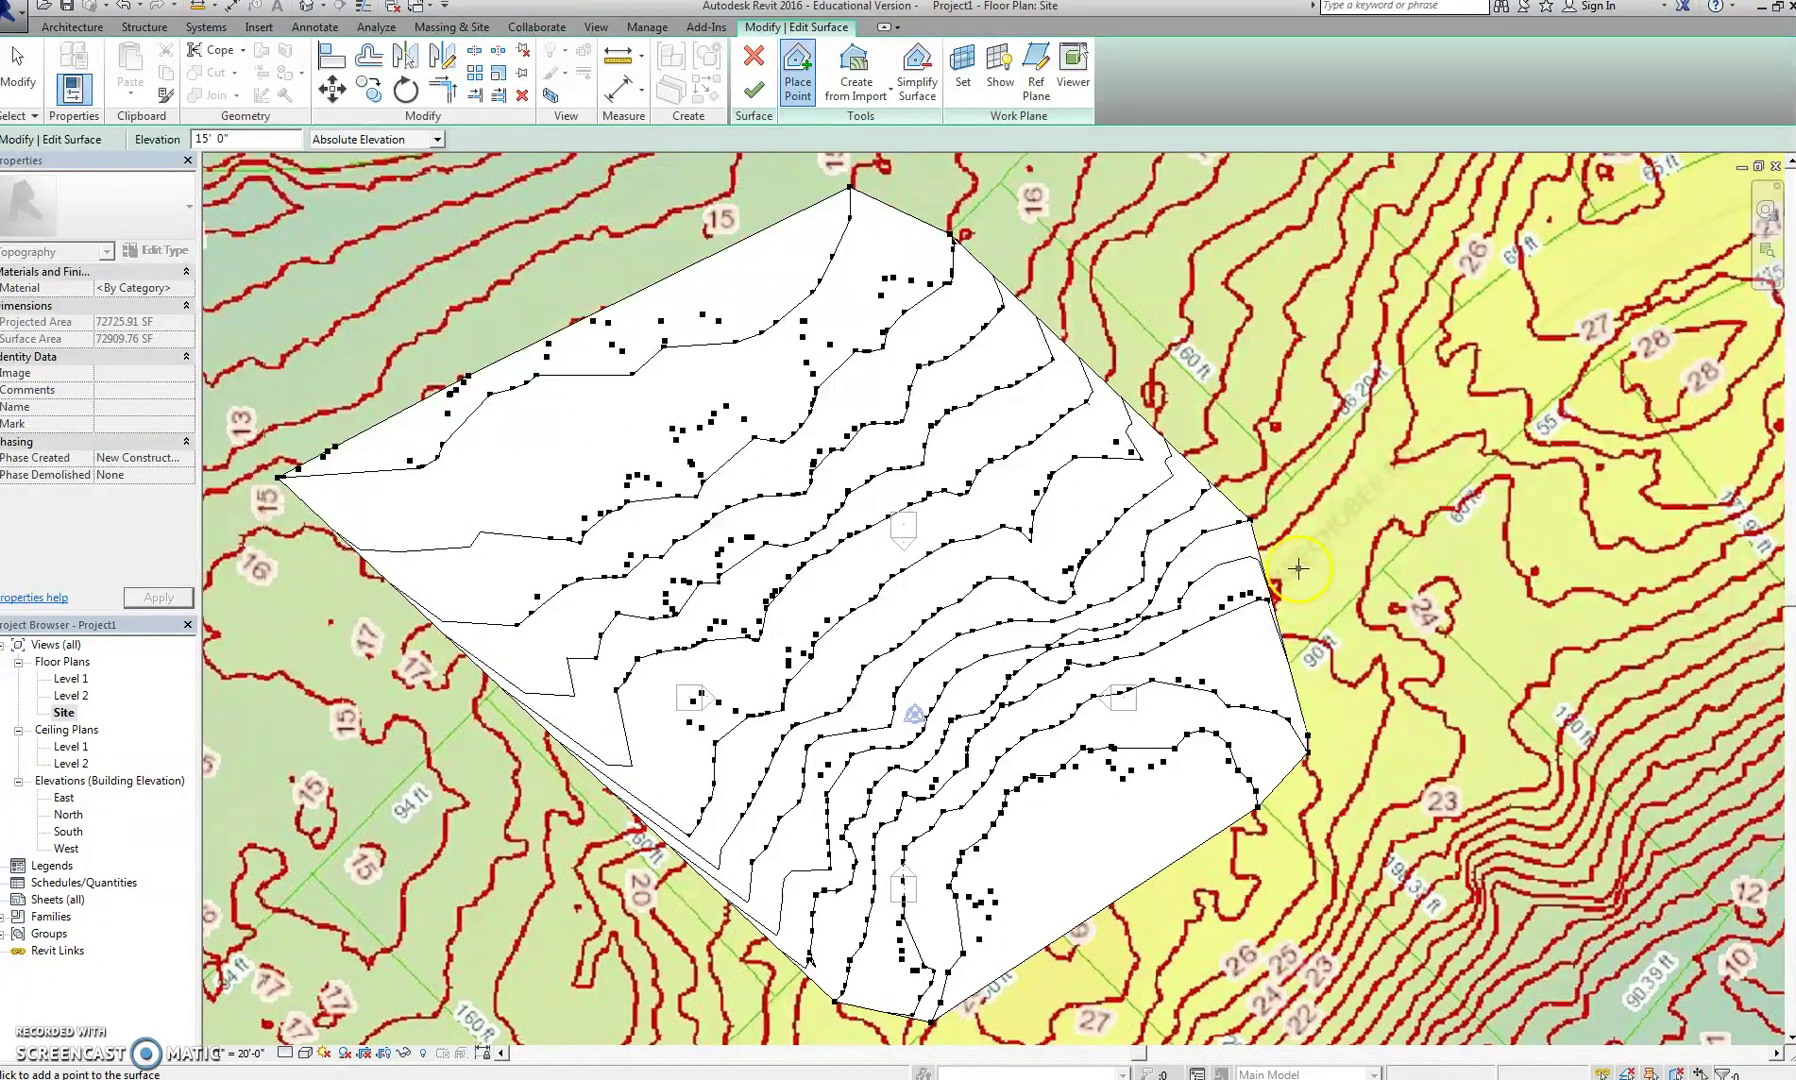
left_click(877, 167)
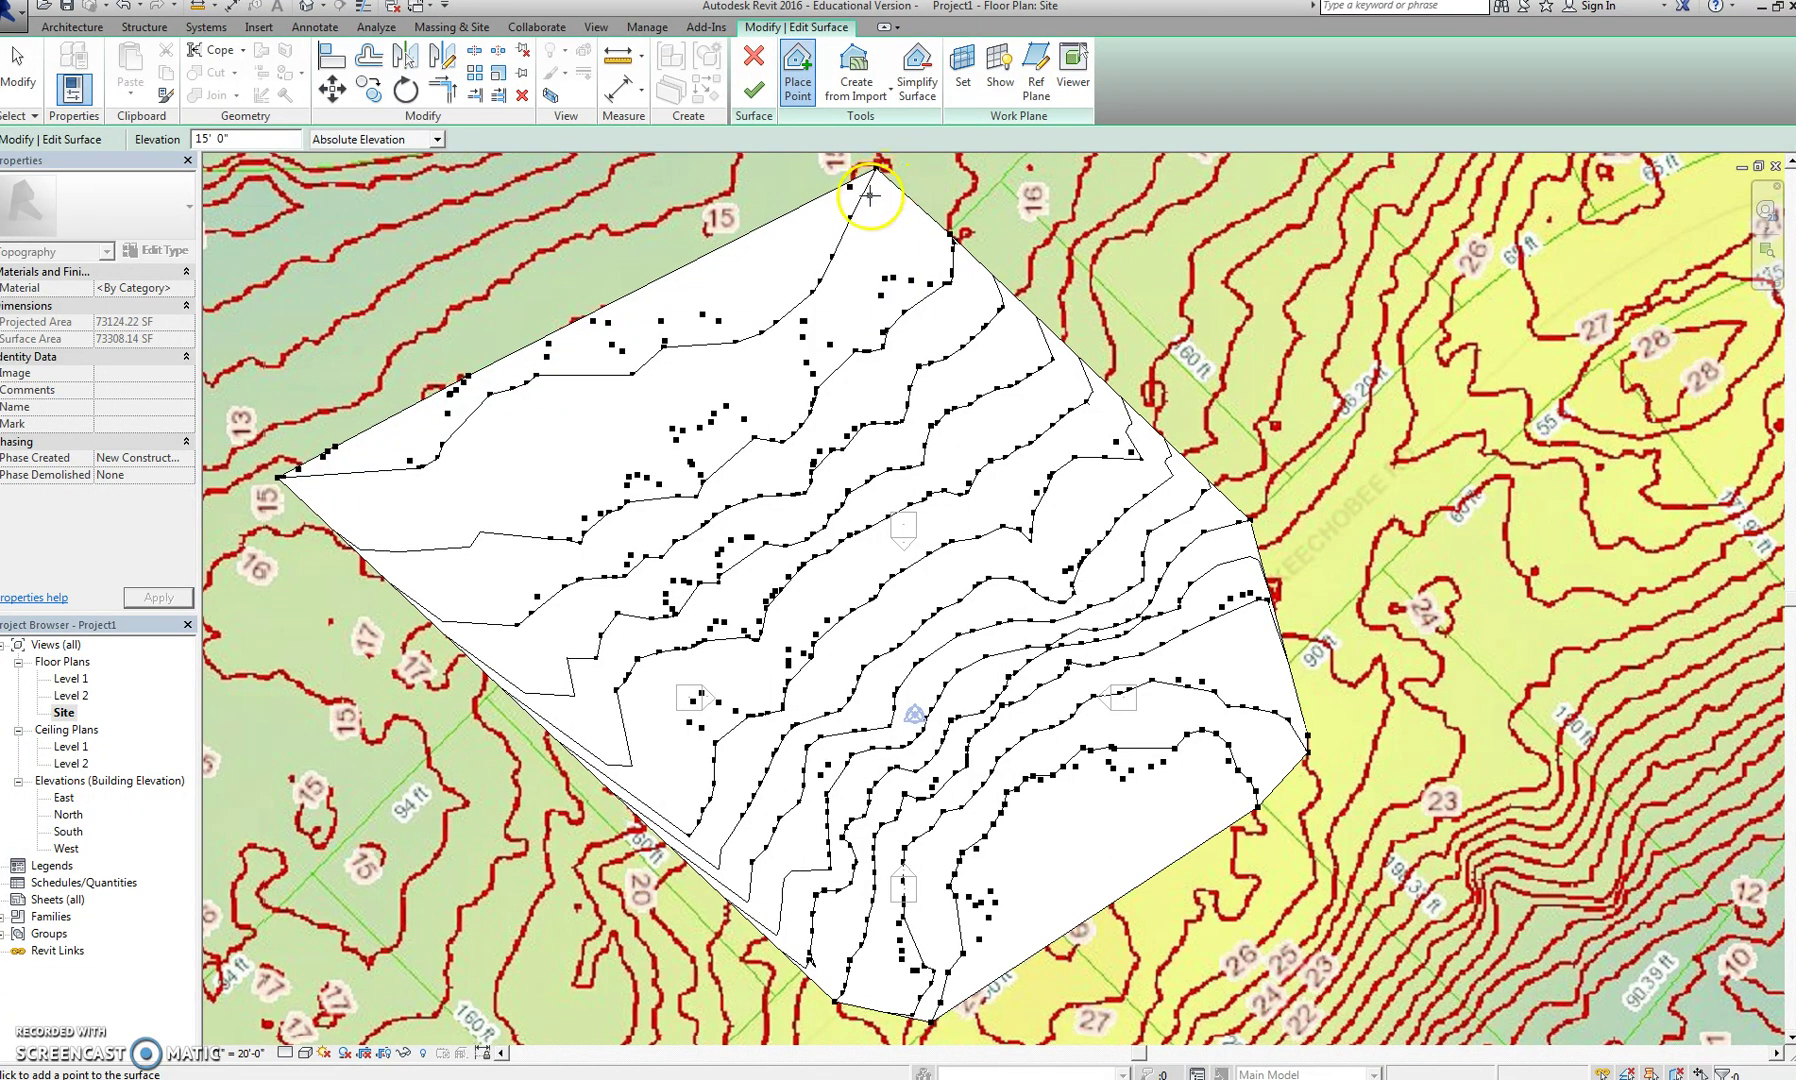
left_click(764, 101)
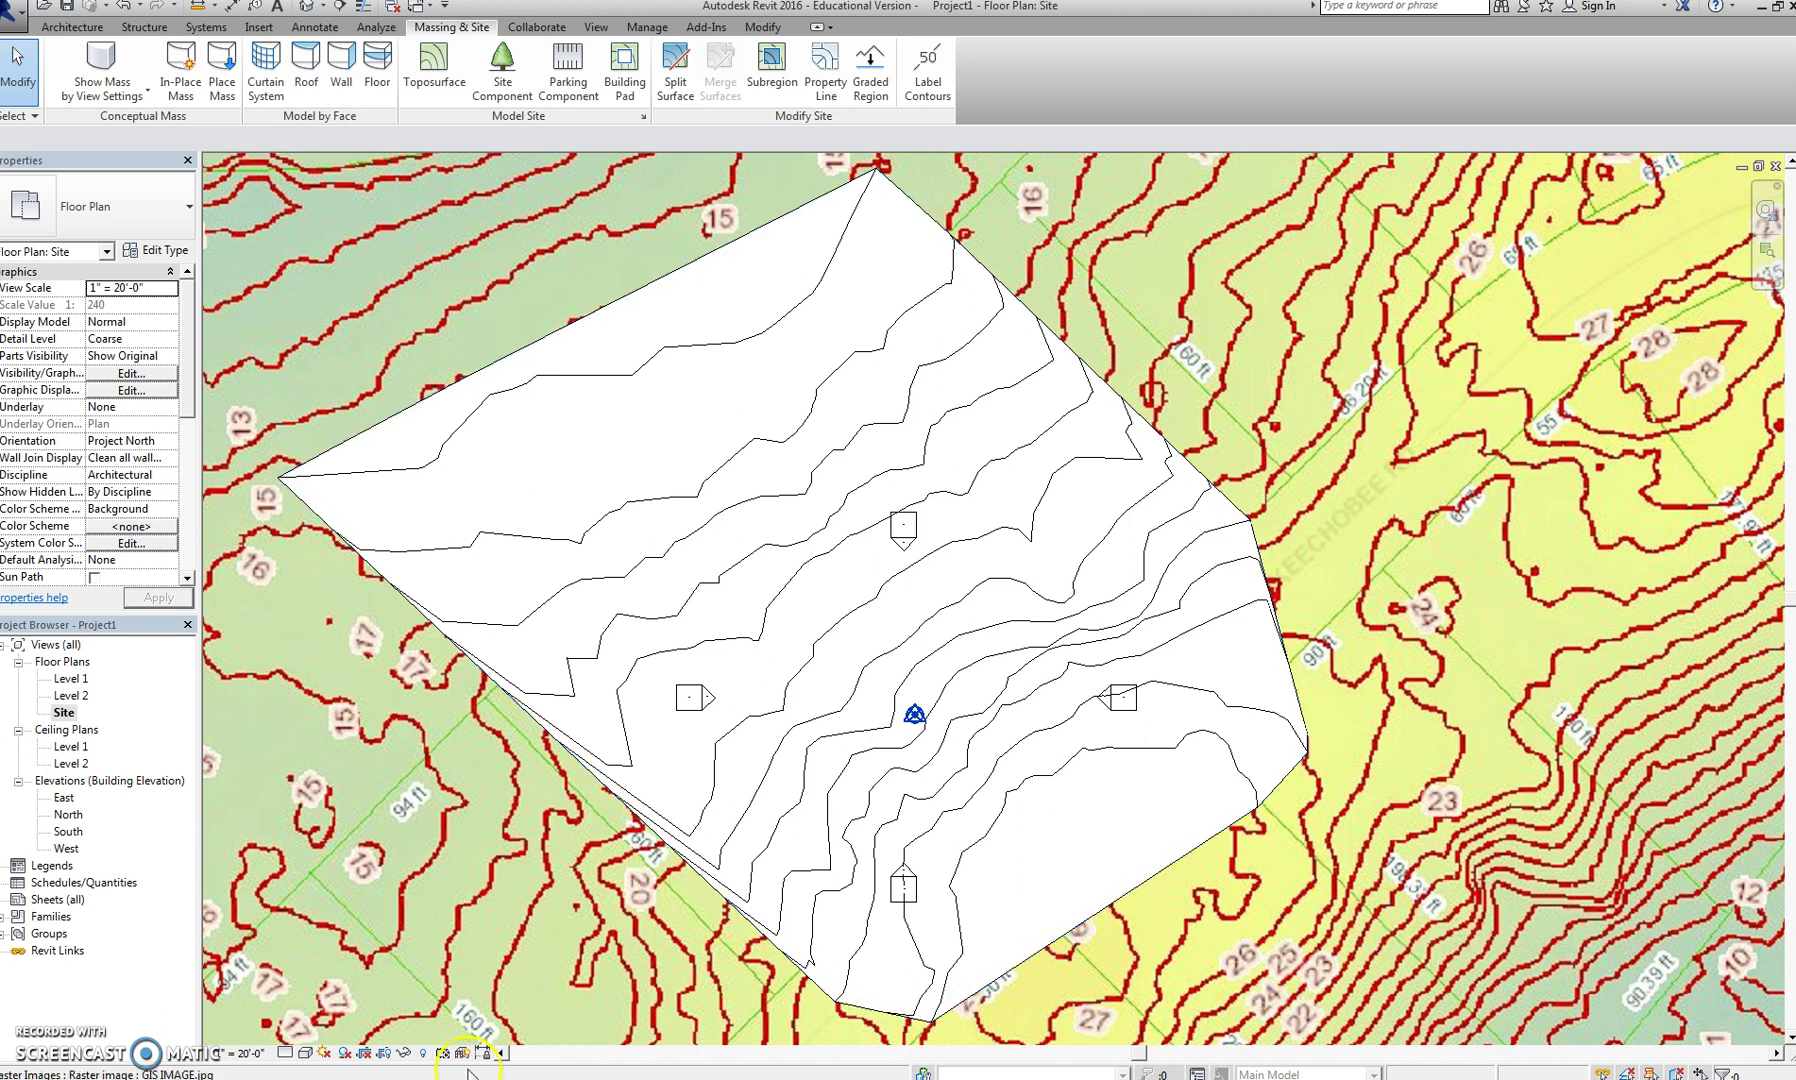
Hide the toposurface element in the site view so the contour map underneath is exposed
left_click(750, 915)
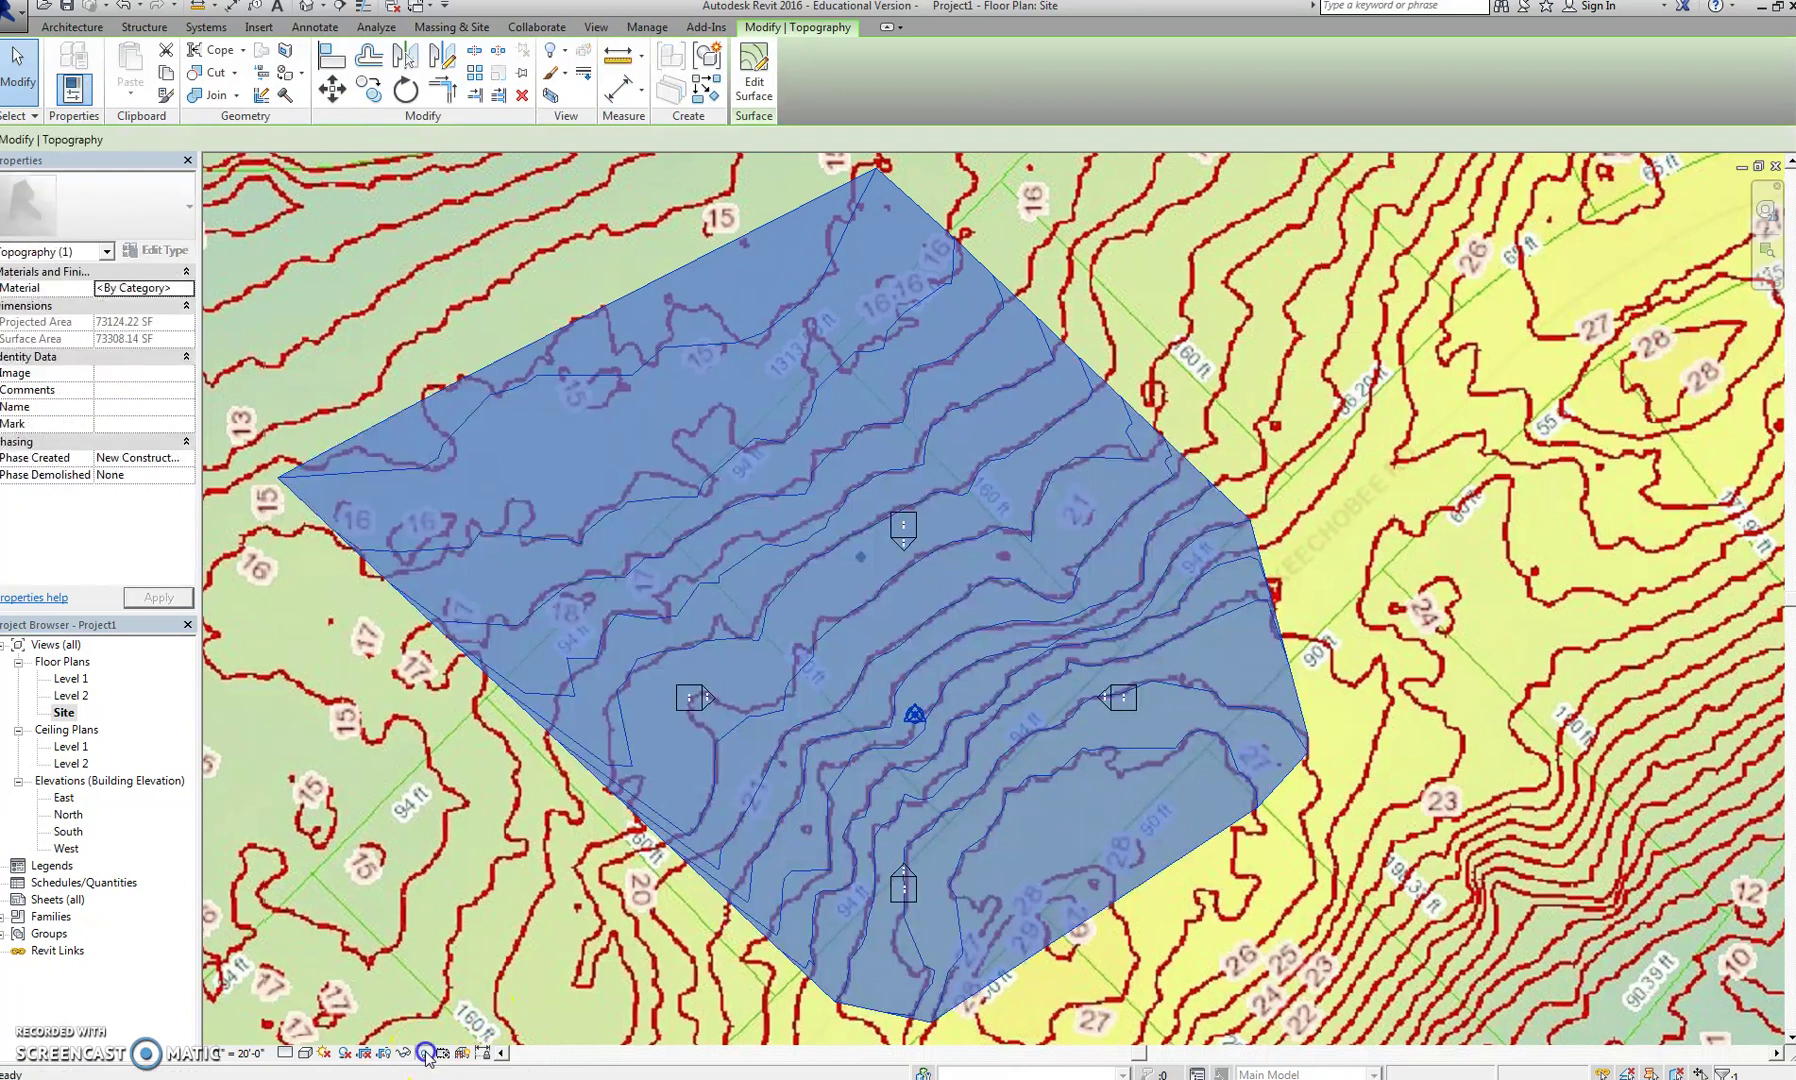
left_click(425, 1055)
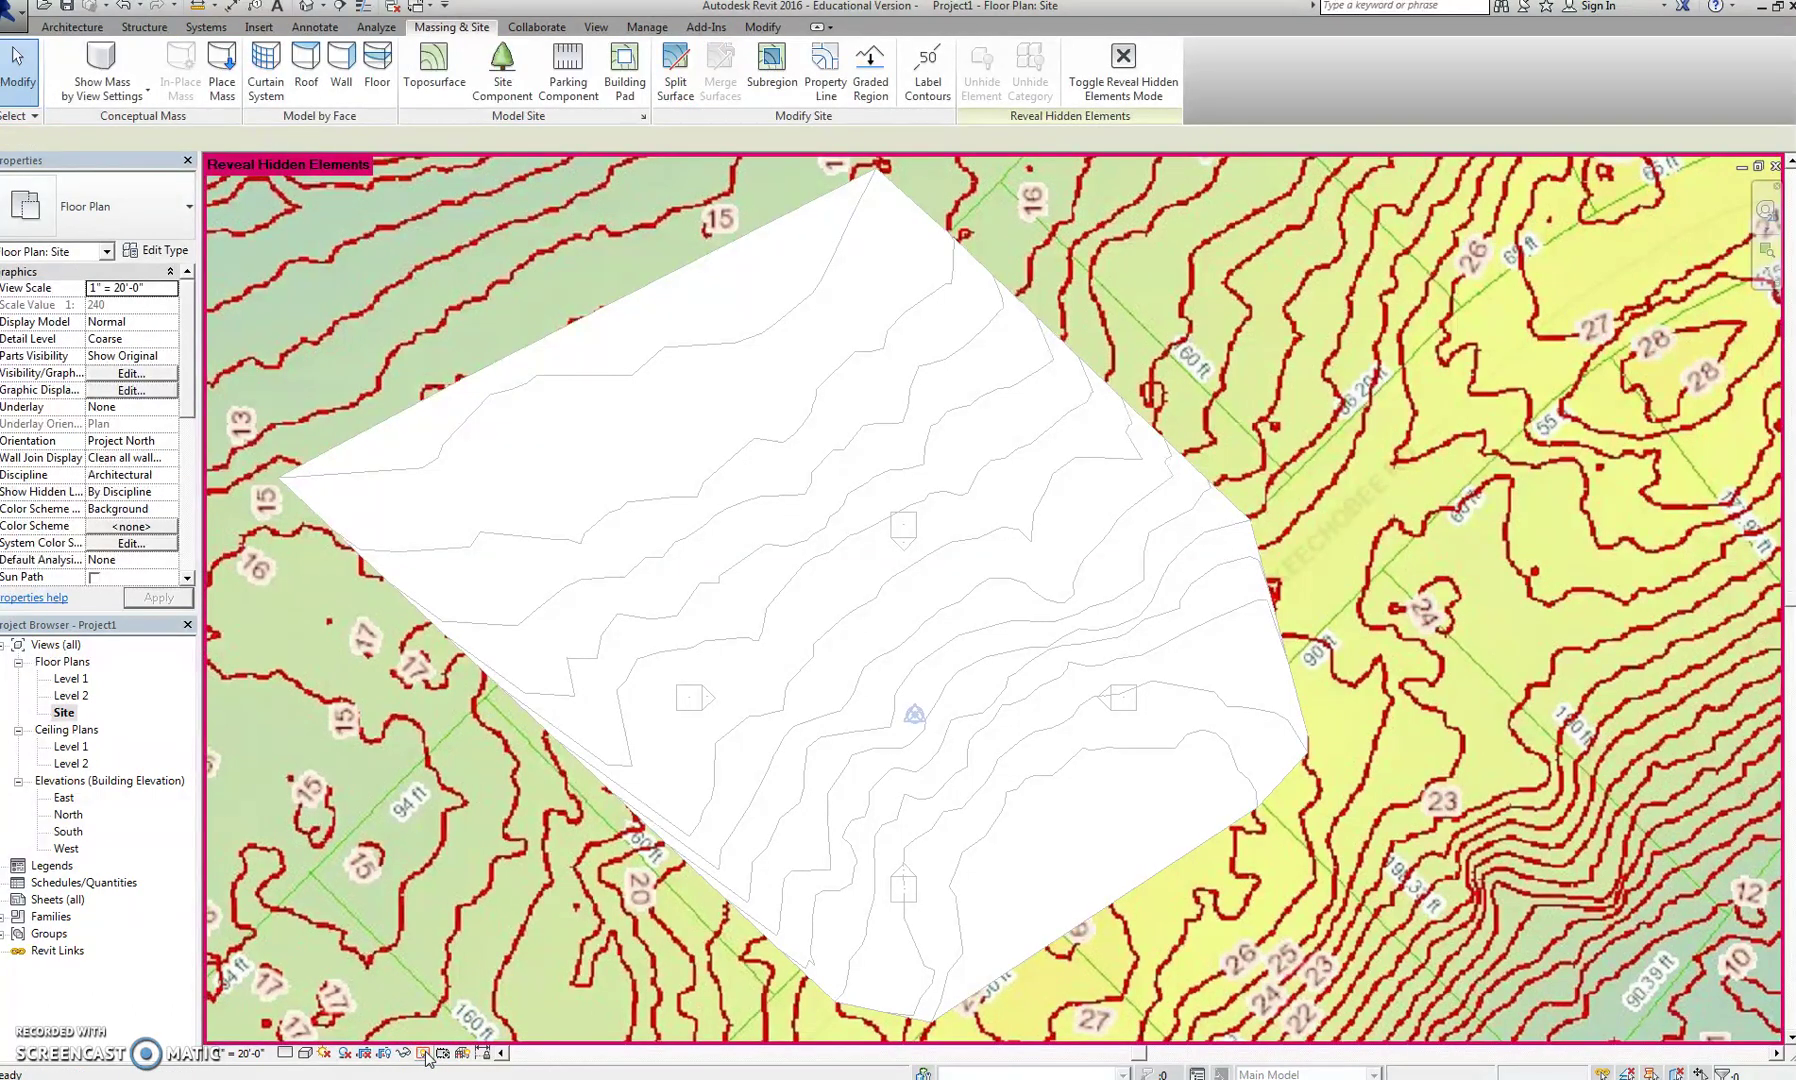
left_click(425, 1055)
left_click(790, 706)
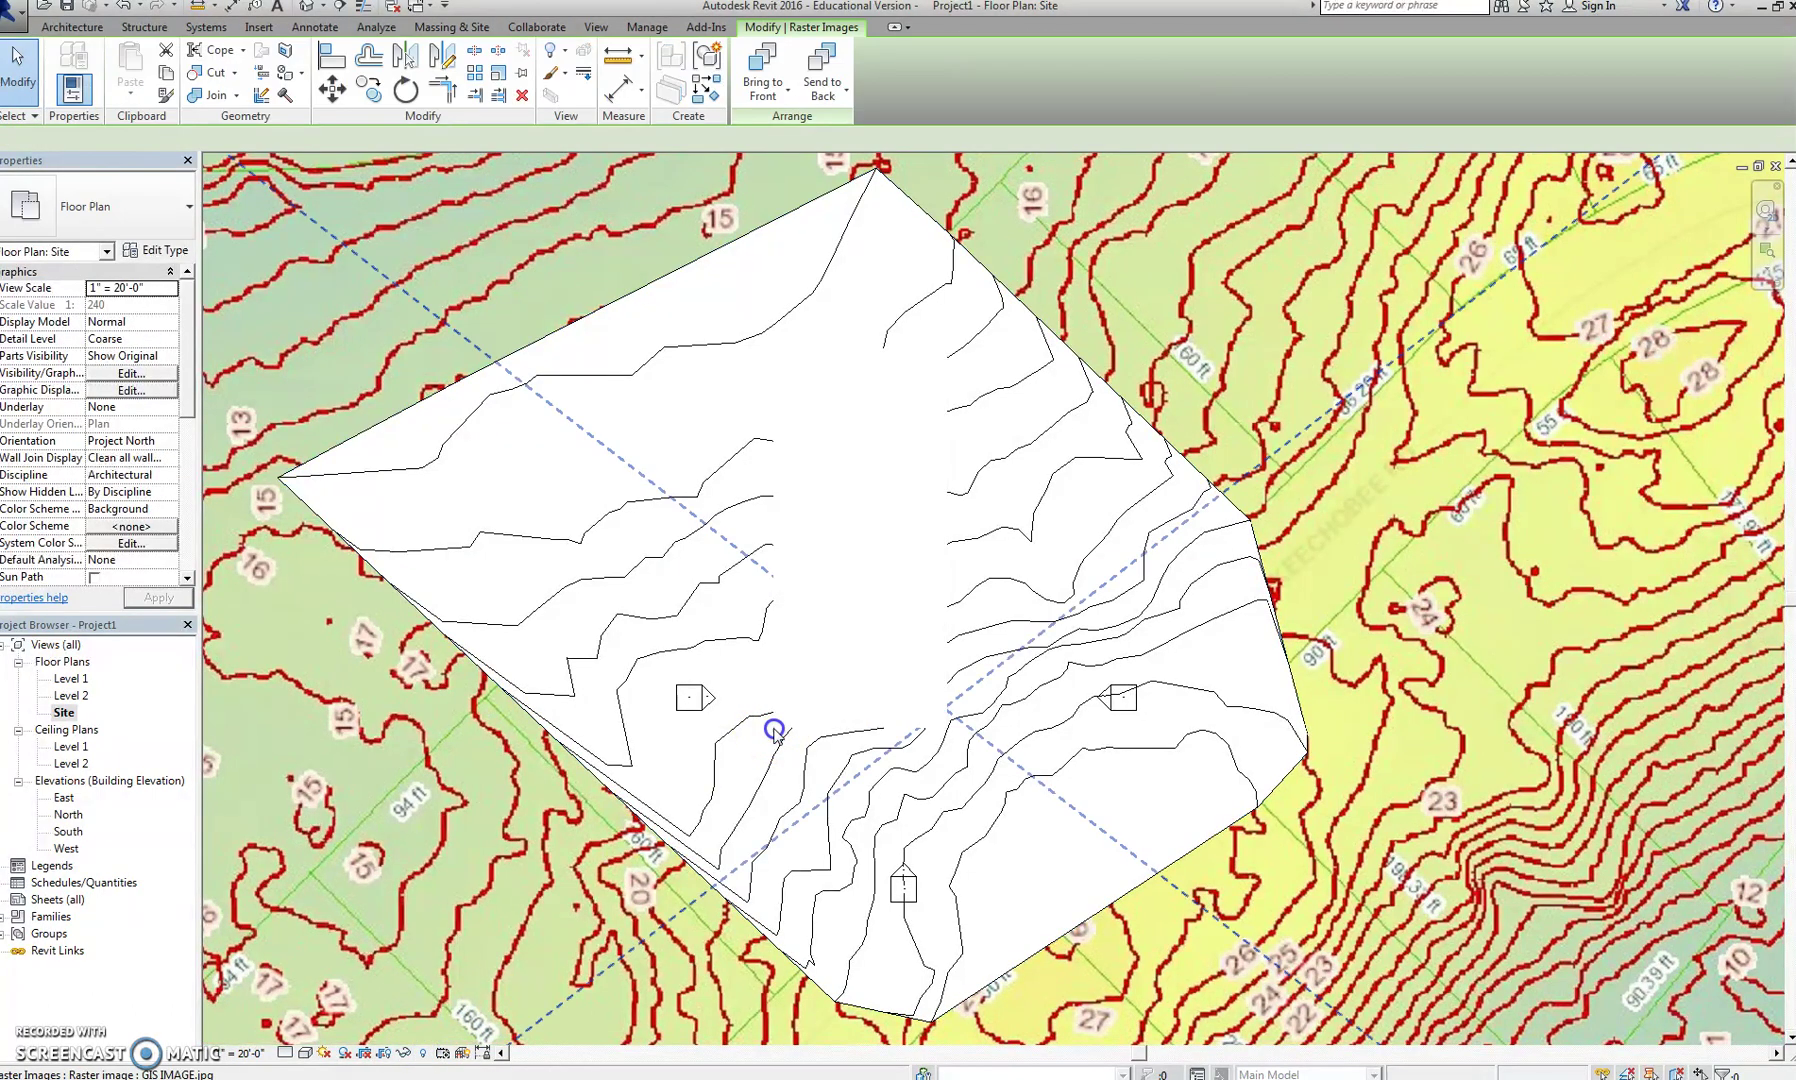
left_click(800, 783)
left_click(733, 852)
left_click(732, 884)
right_click(755, 790)
mouse_move(866, 495)
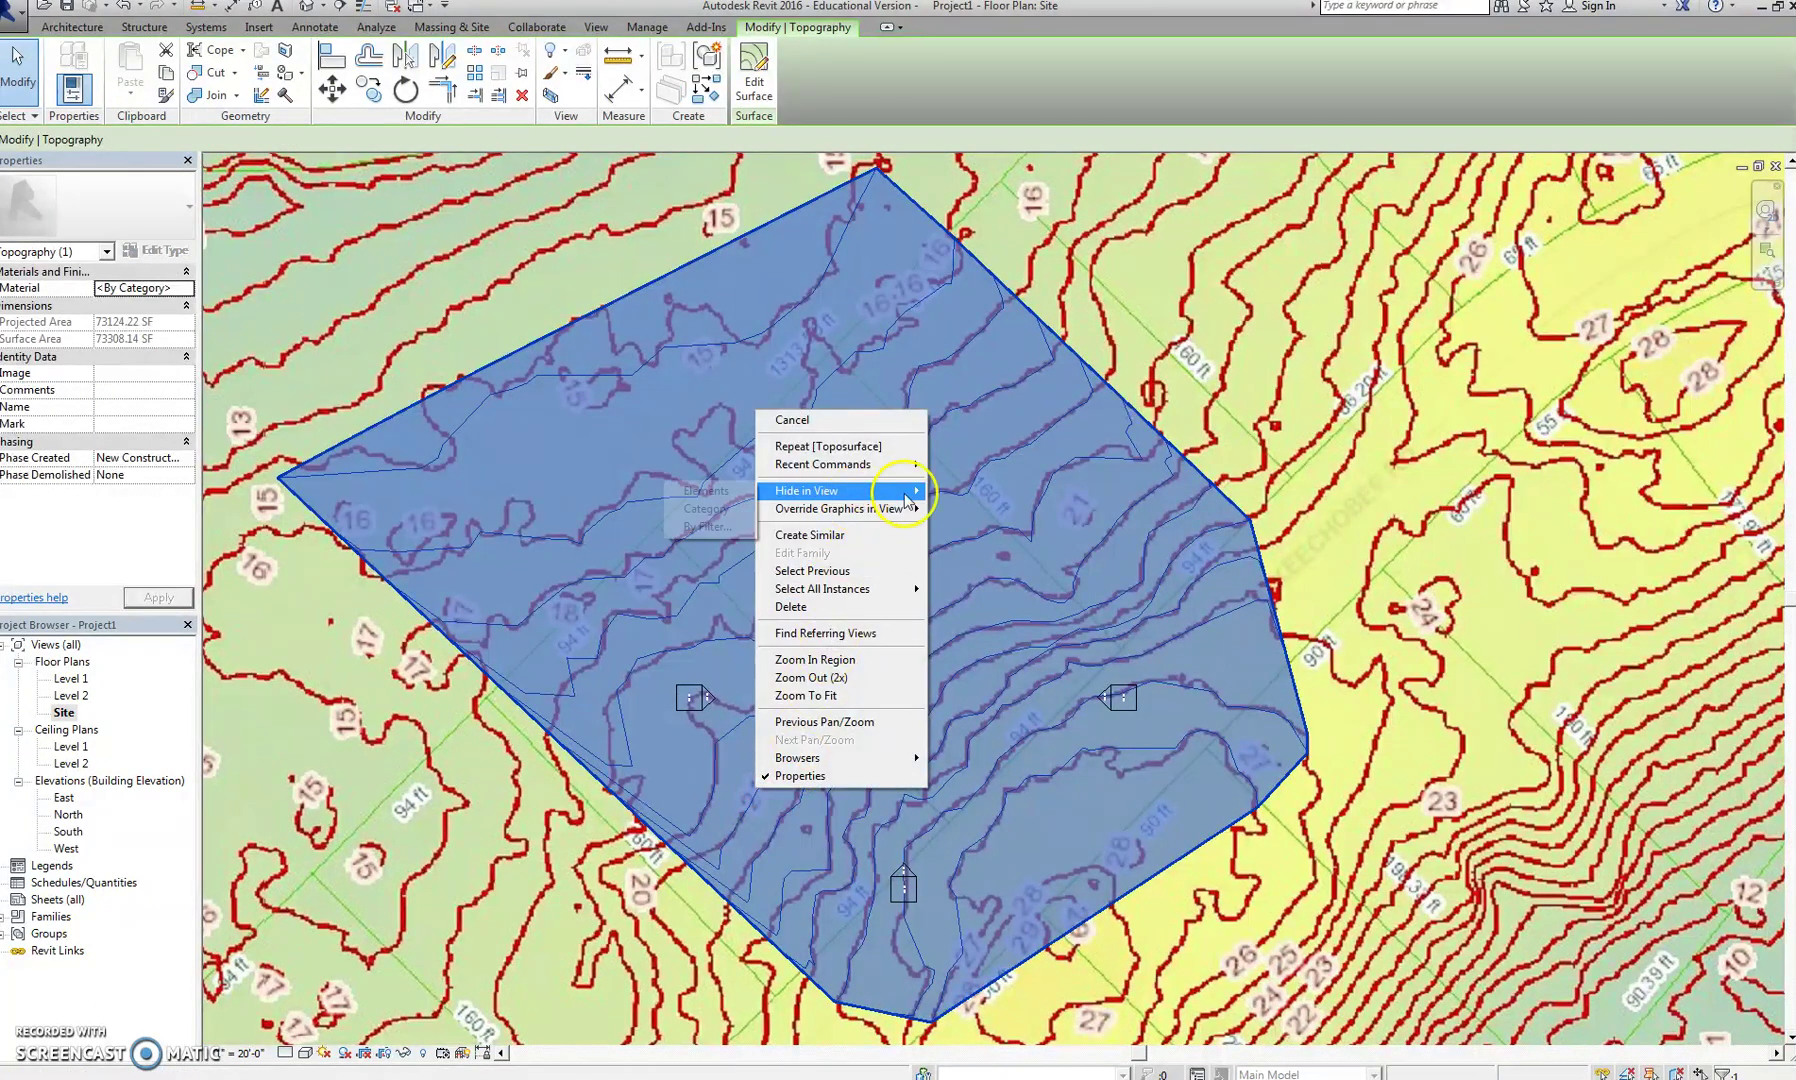
left_click(708, 491)
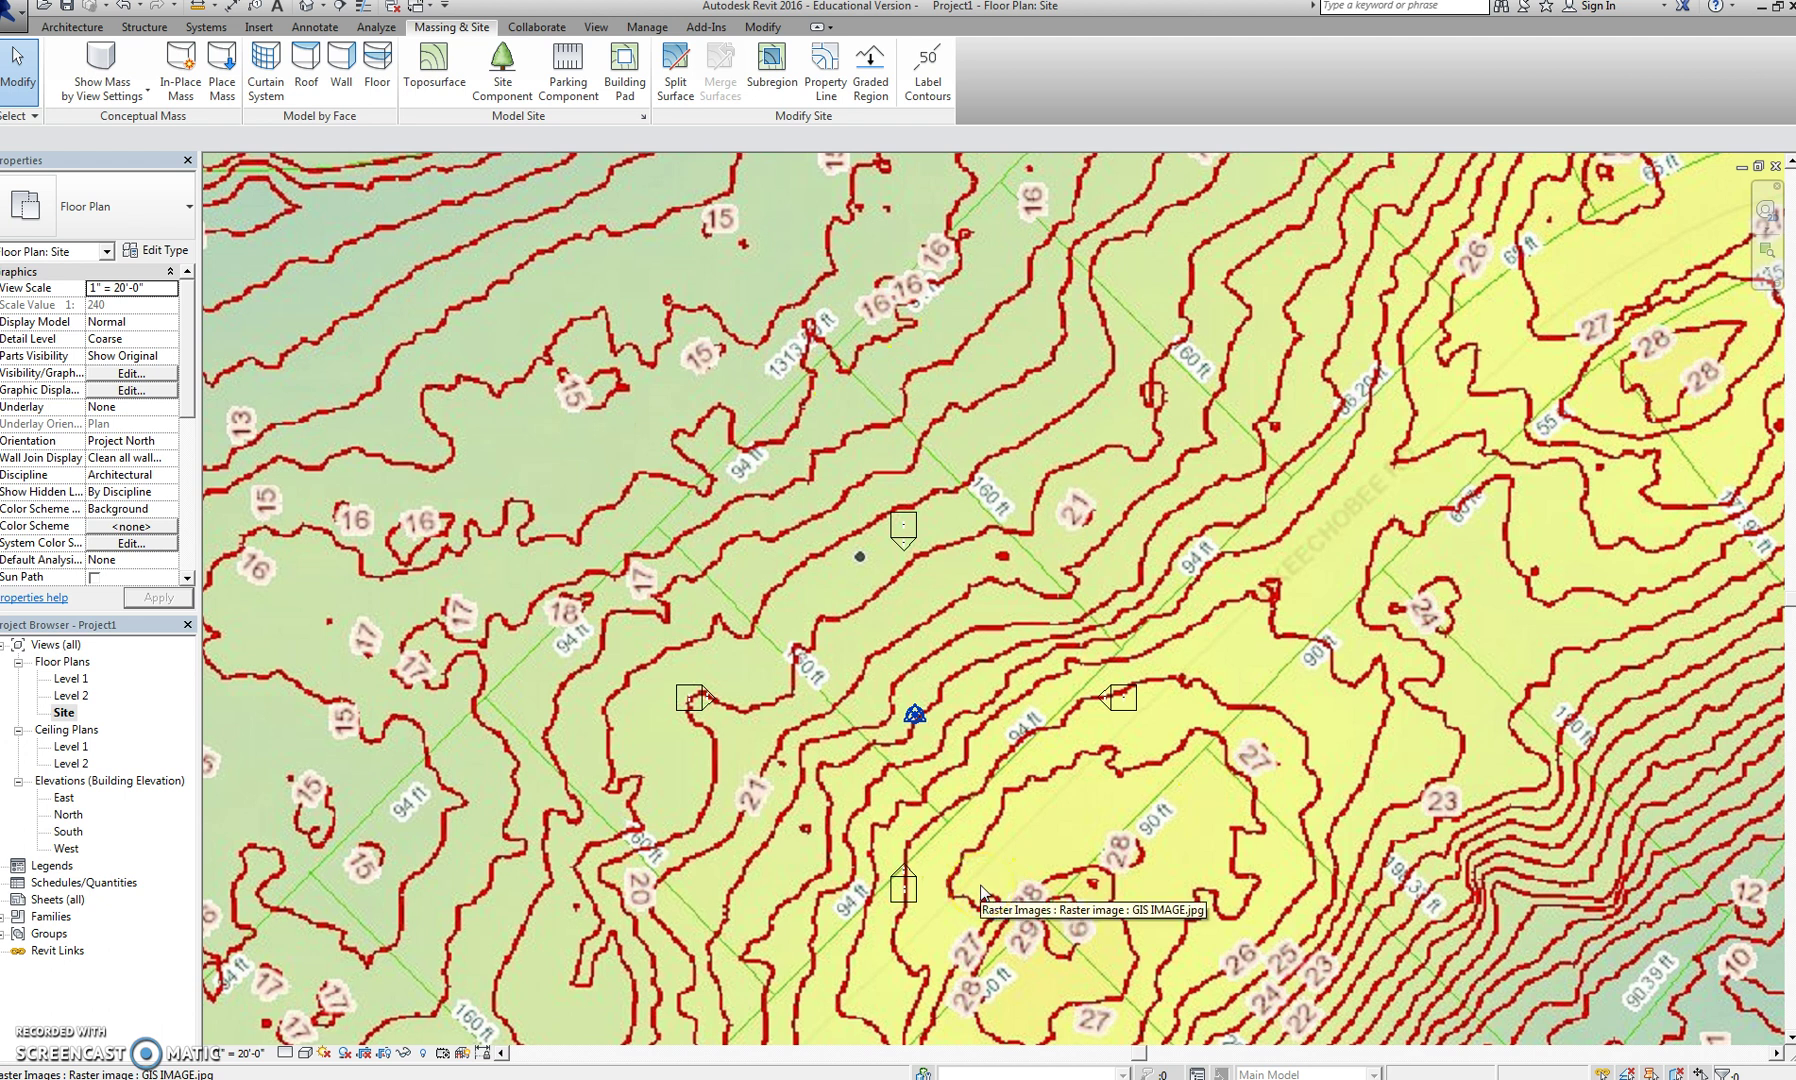
Start a property line by sketching and draw the lot's 94' northwest edge at 45° from its west corner
left_click(826, 60)
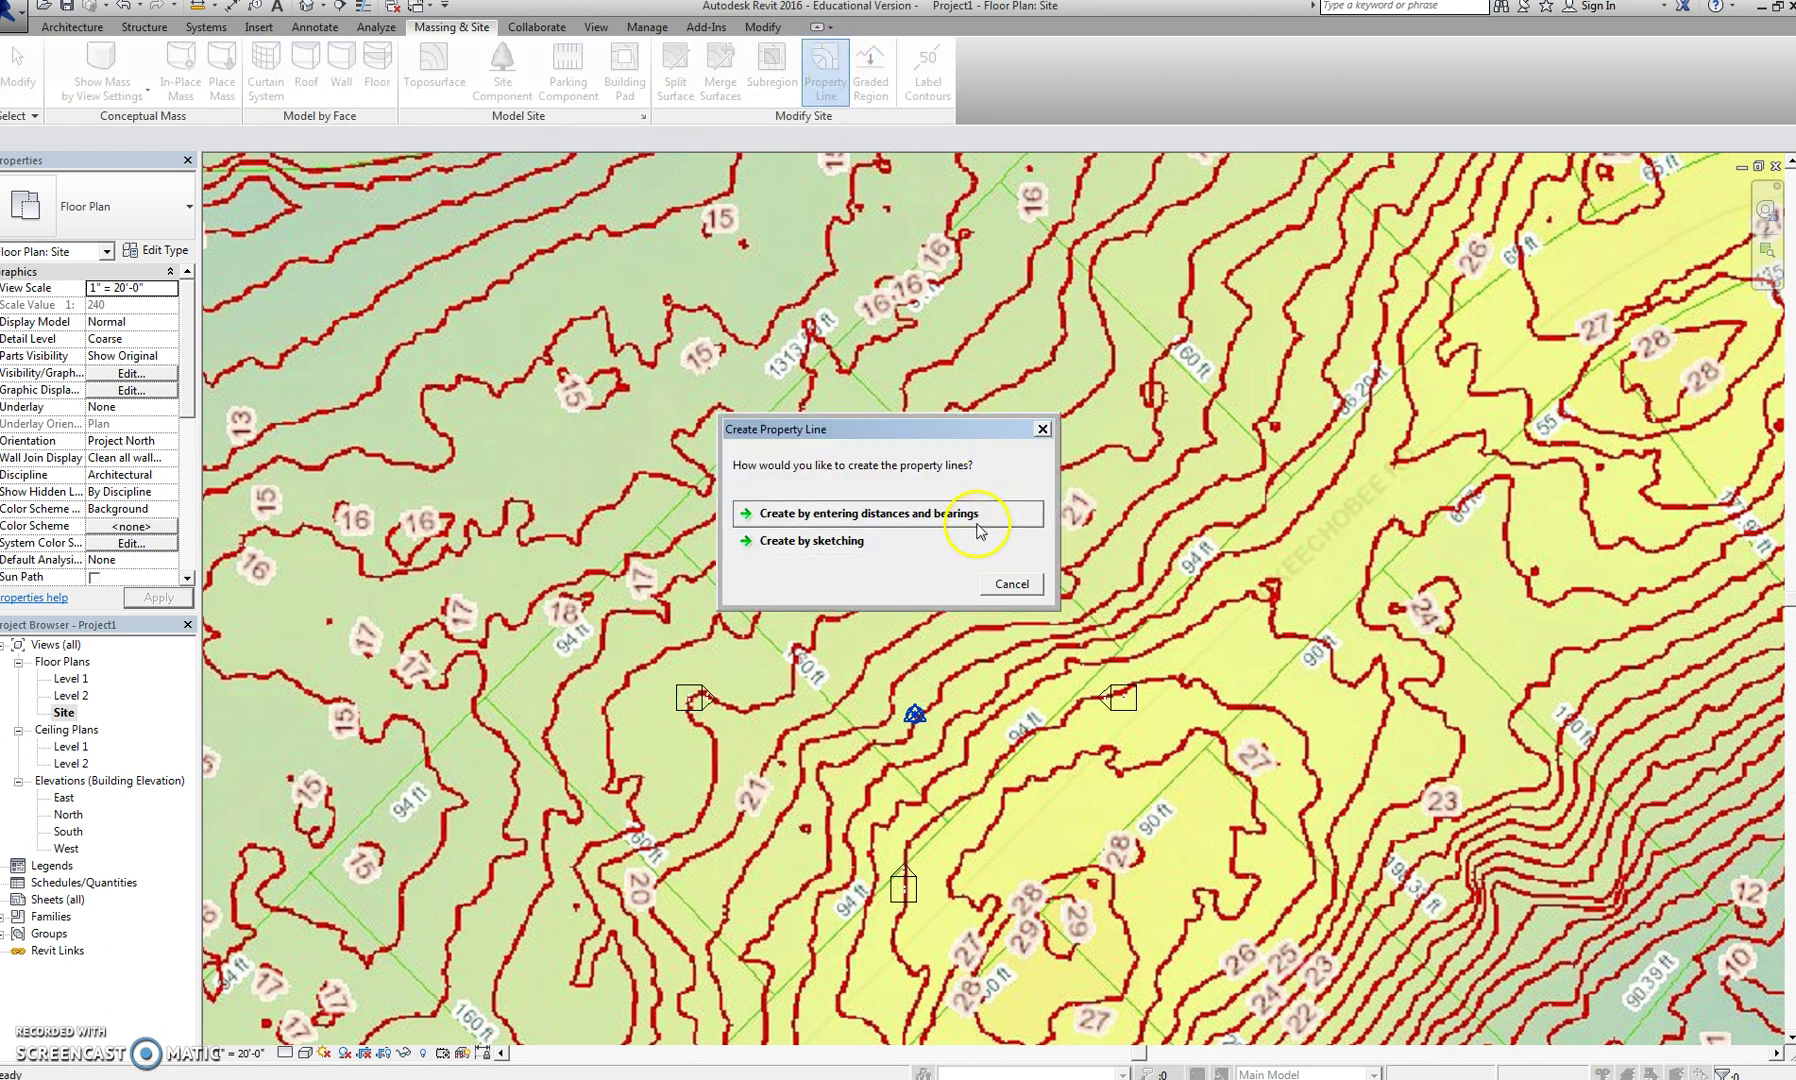
left_click(965, 553)
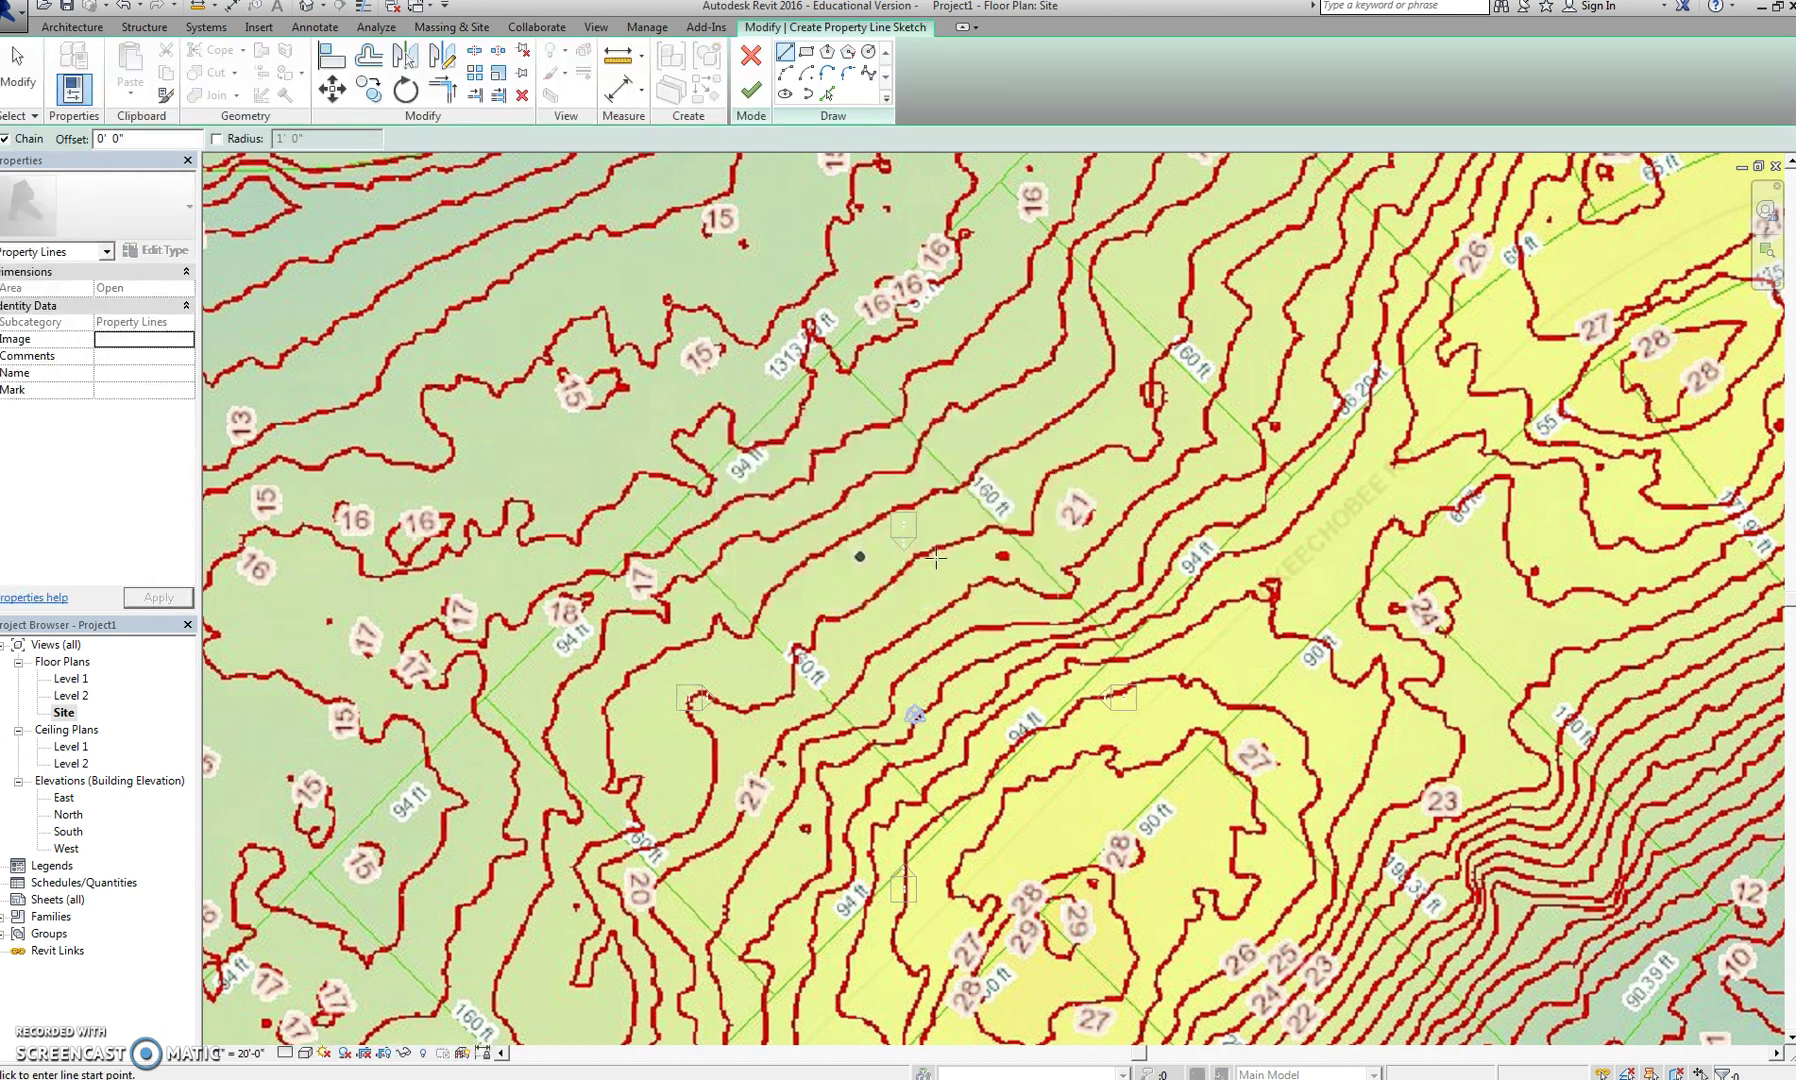
left_click(834, 584)
left_click(657, 527)
left_click(822, 370)
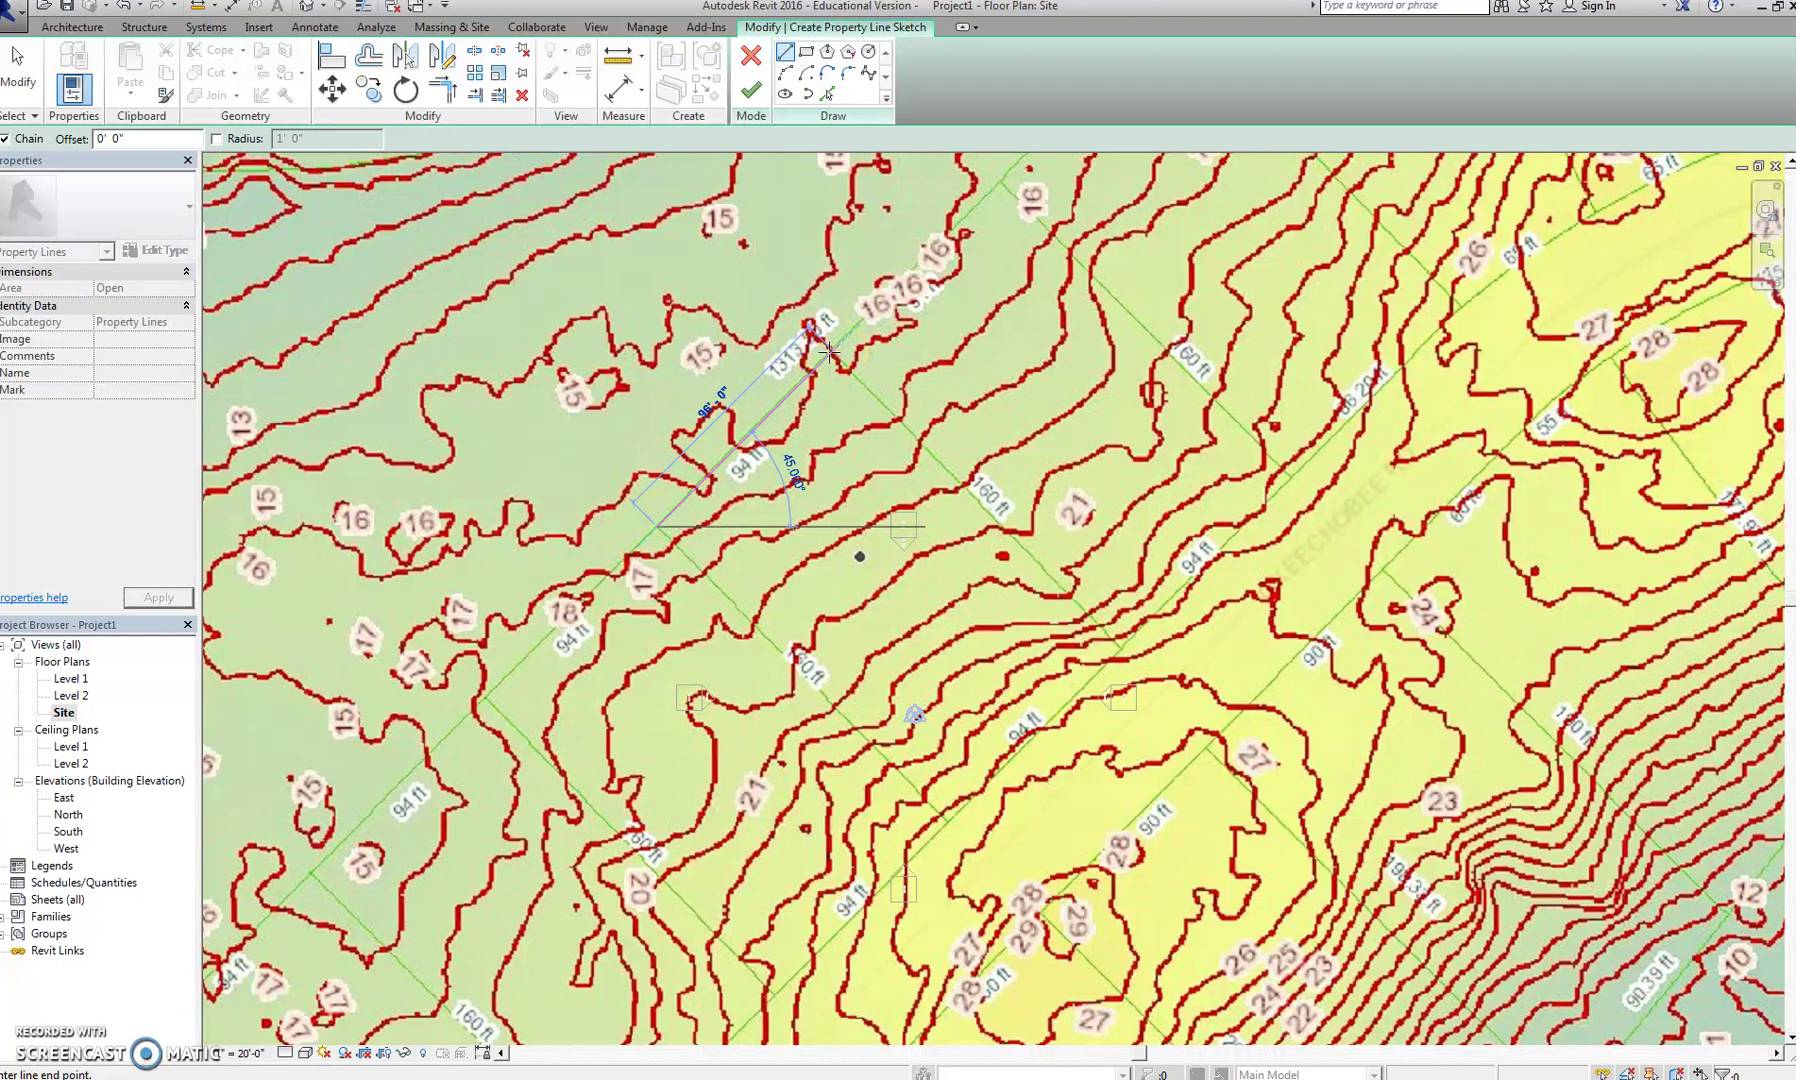
type("94'")
key("Return")
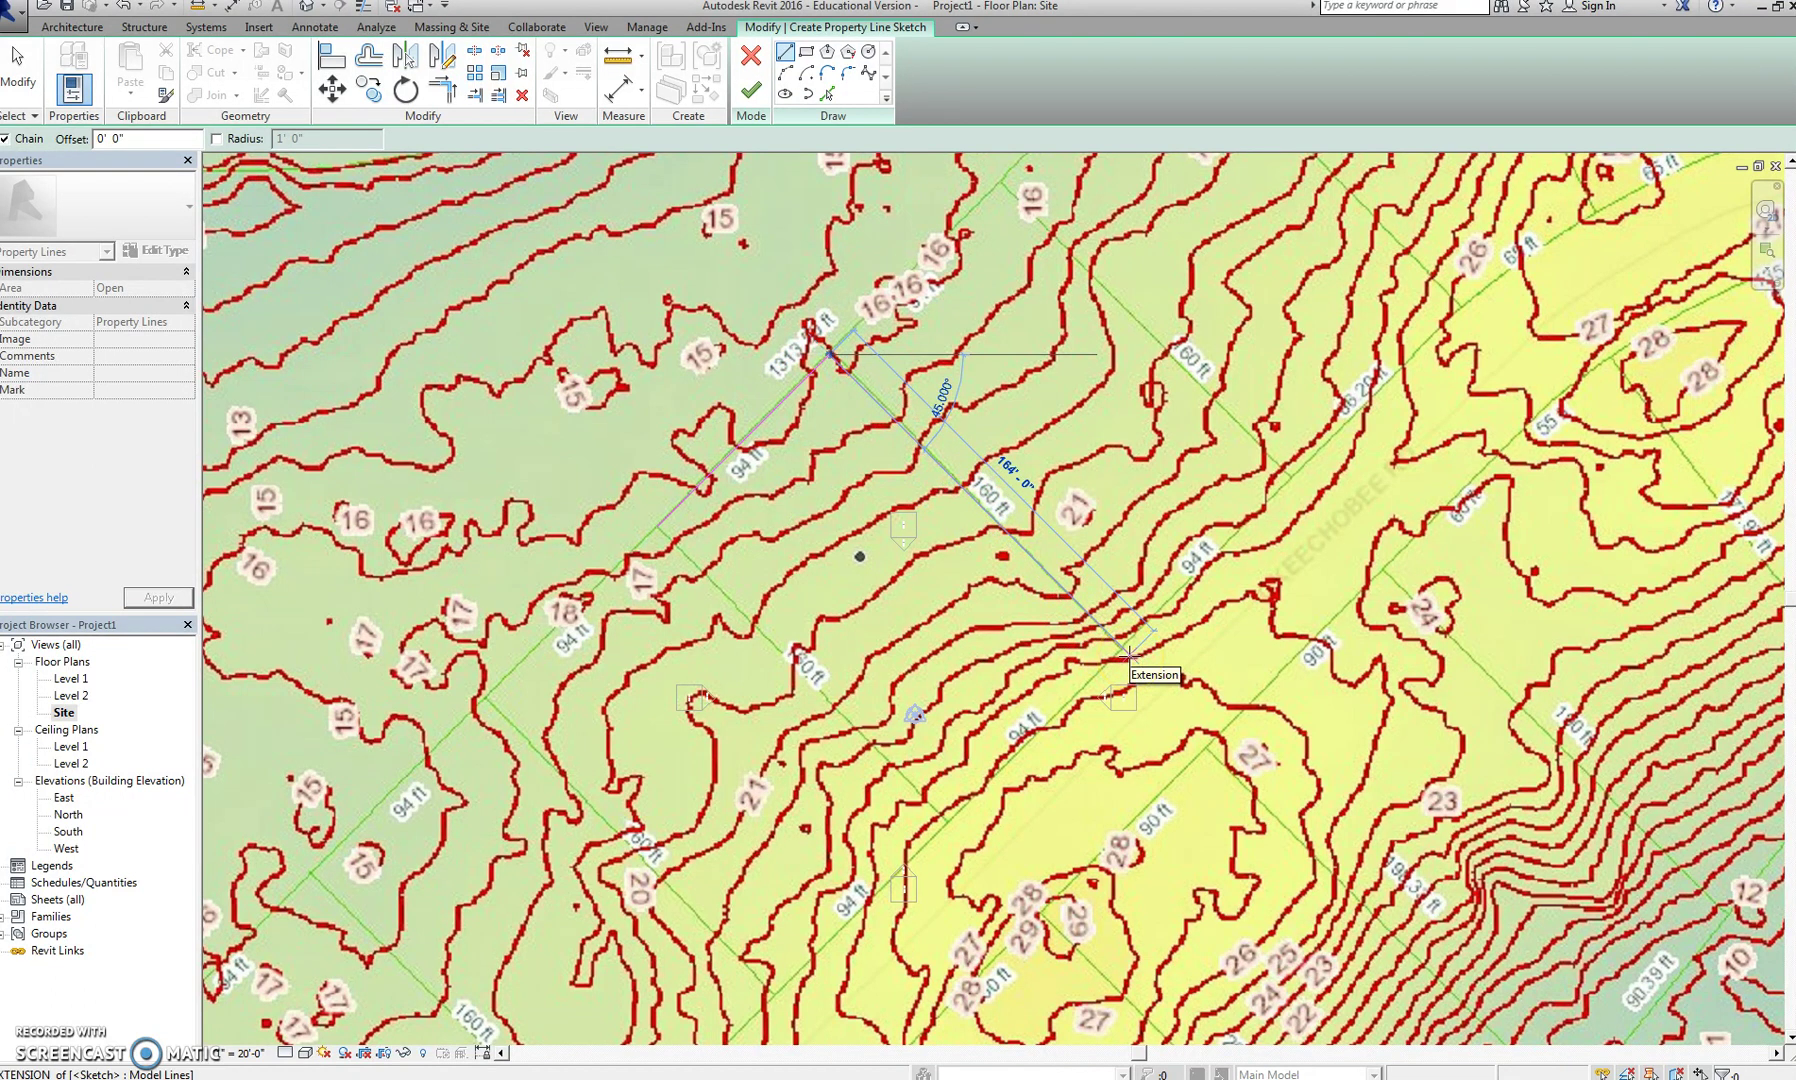
Draw the lot's 160' northeast and 94' southeast edges, close the rectangle at the starting corner and finish the property line
type("1")
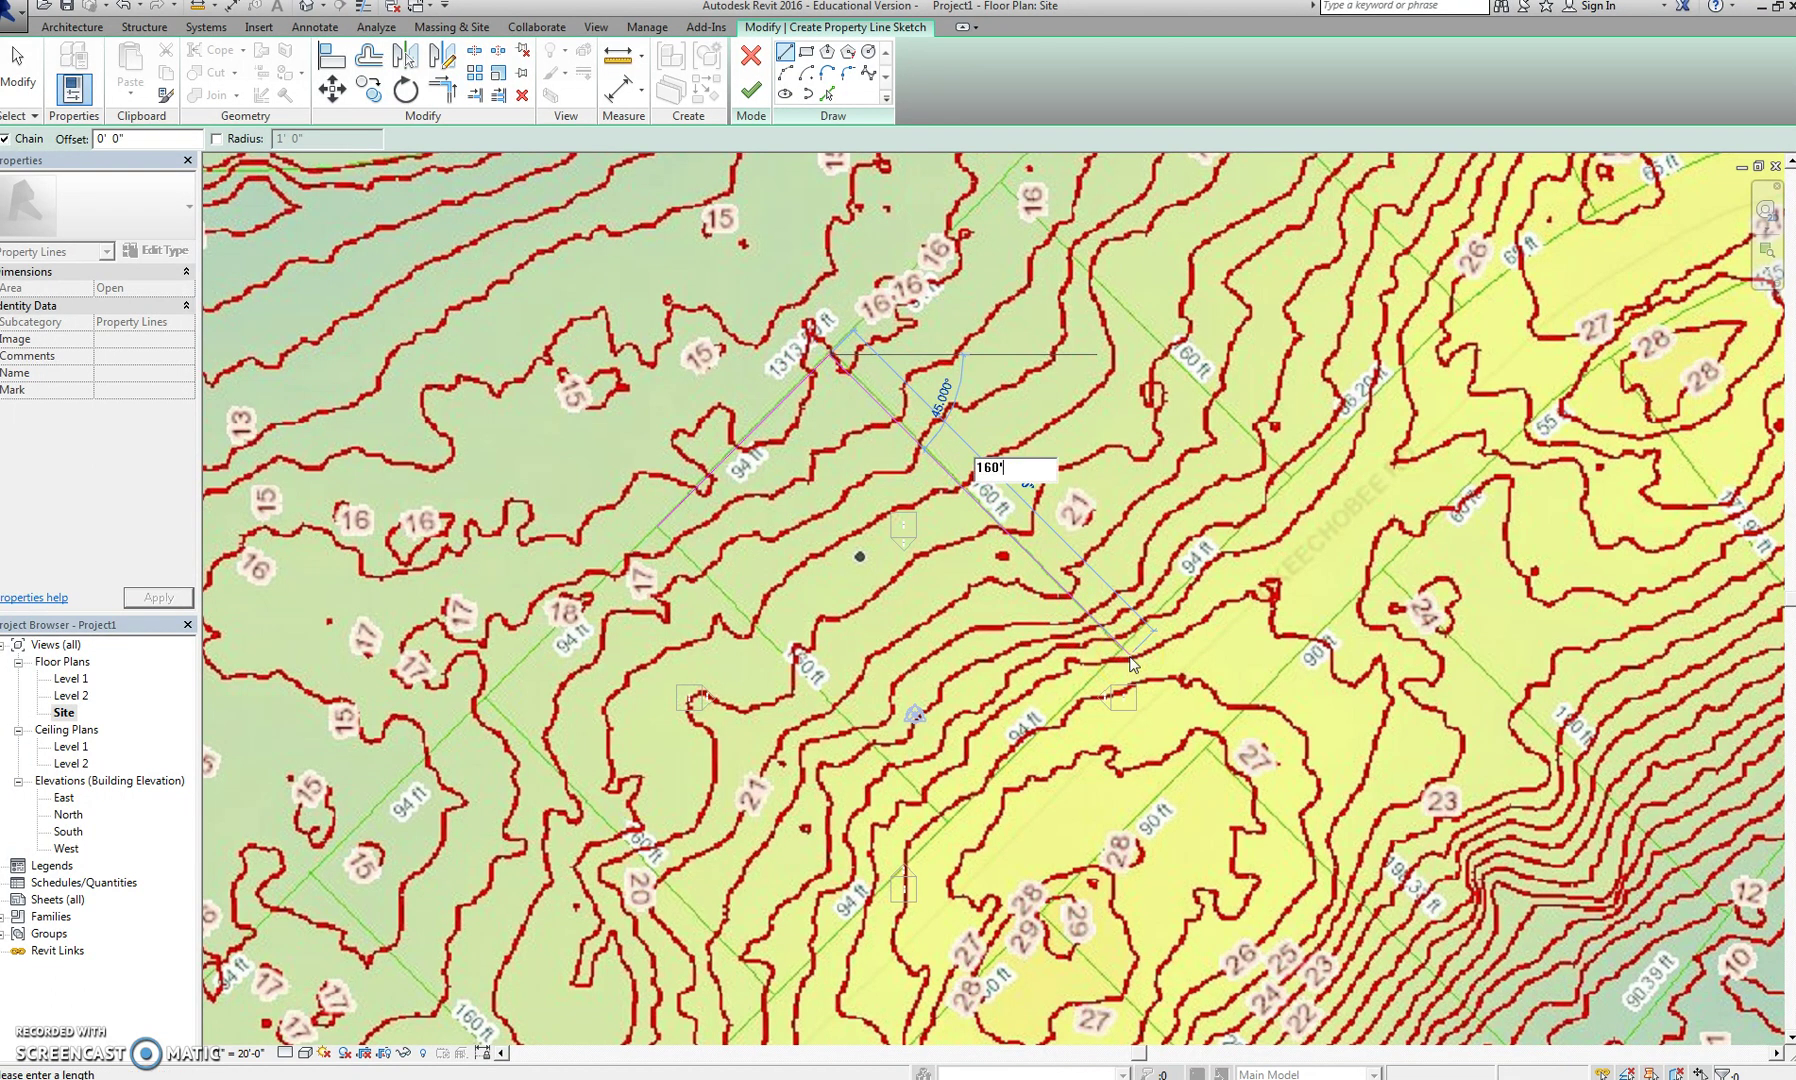
type("60'")
key("Return")
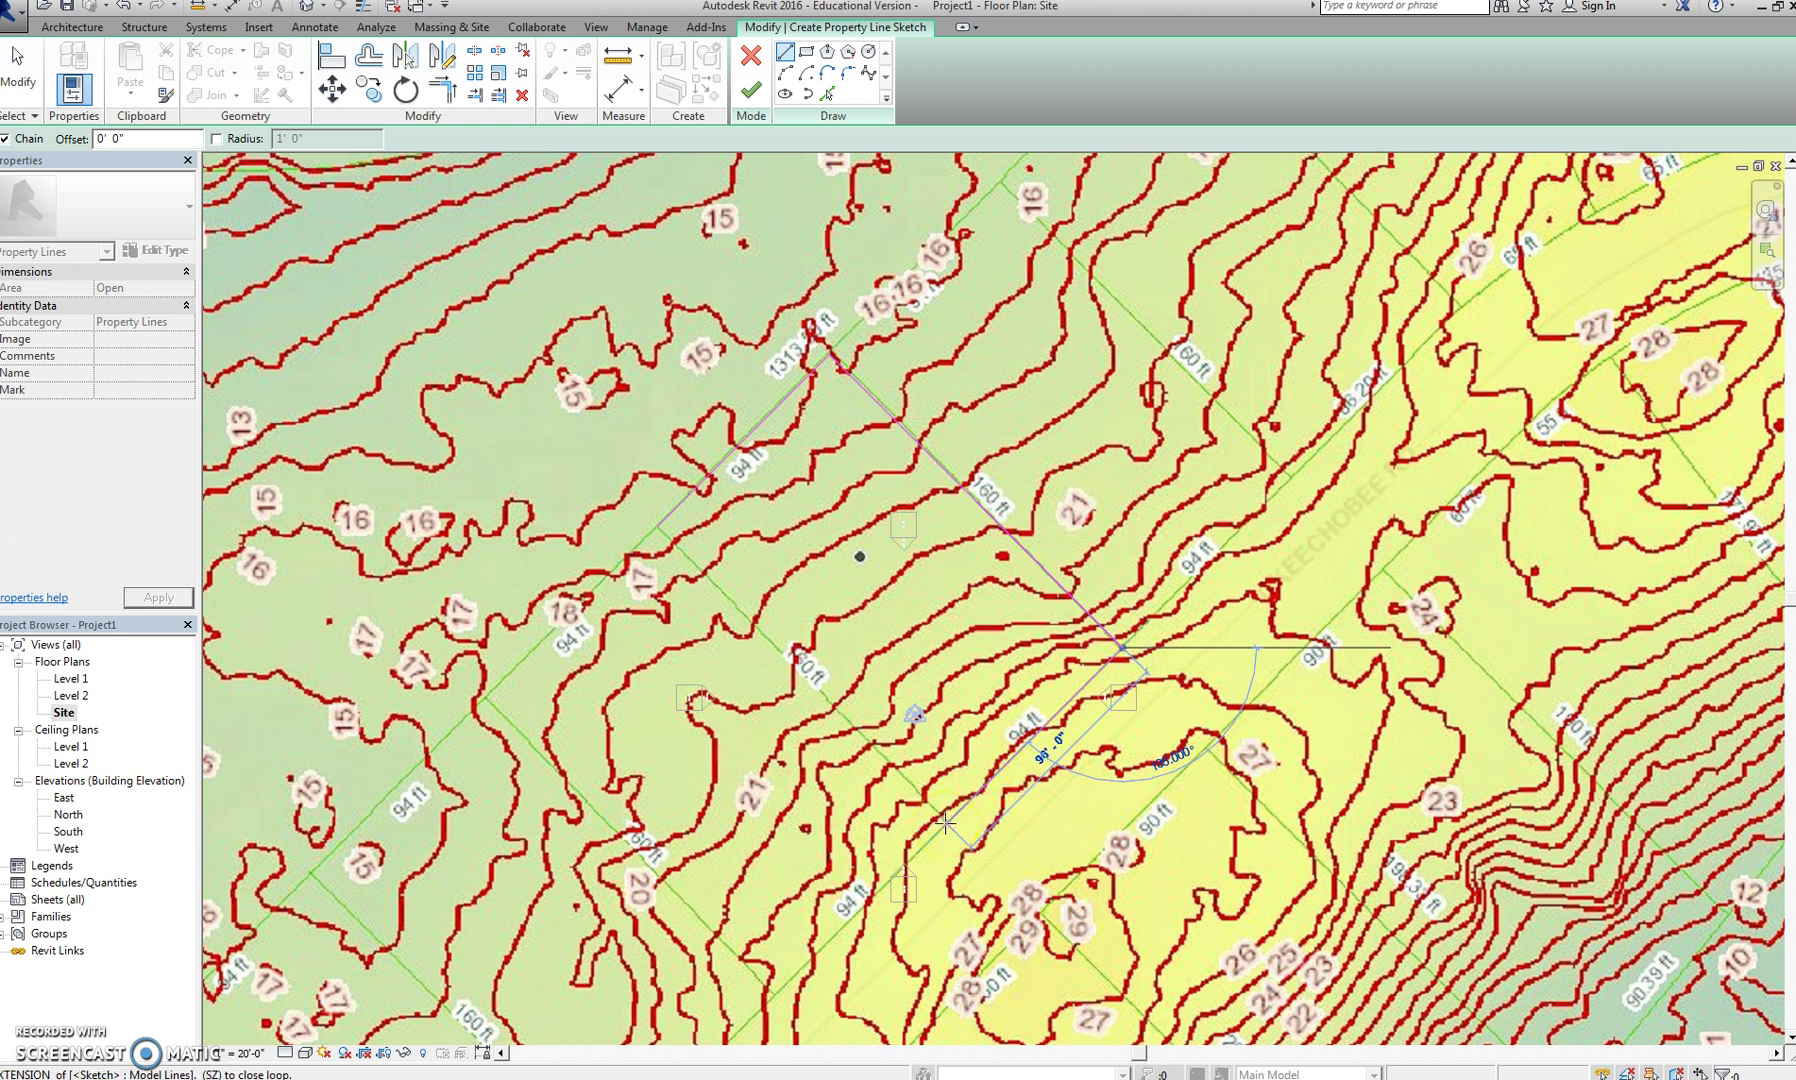
type("94'")
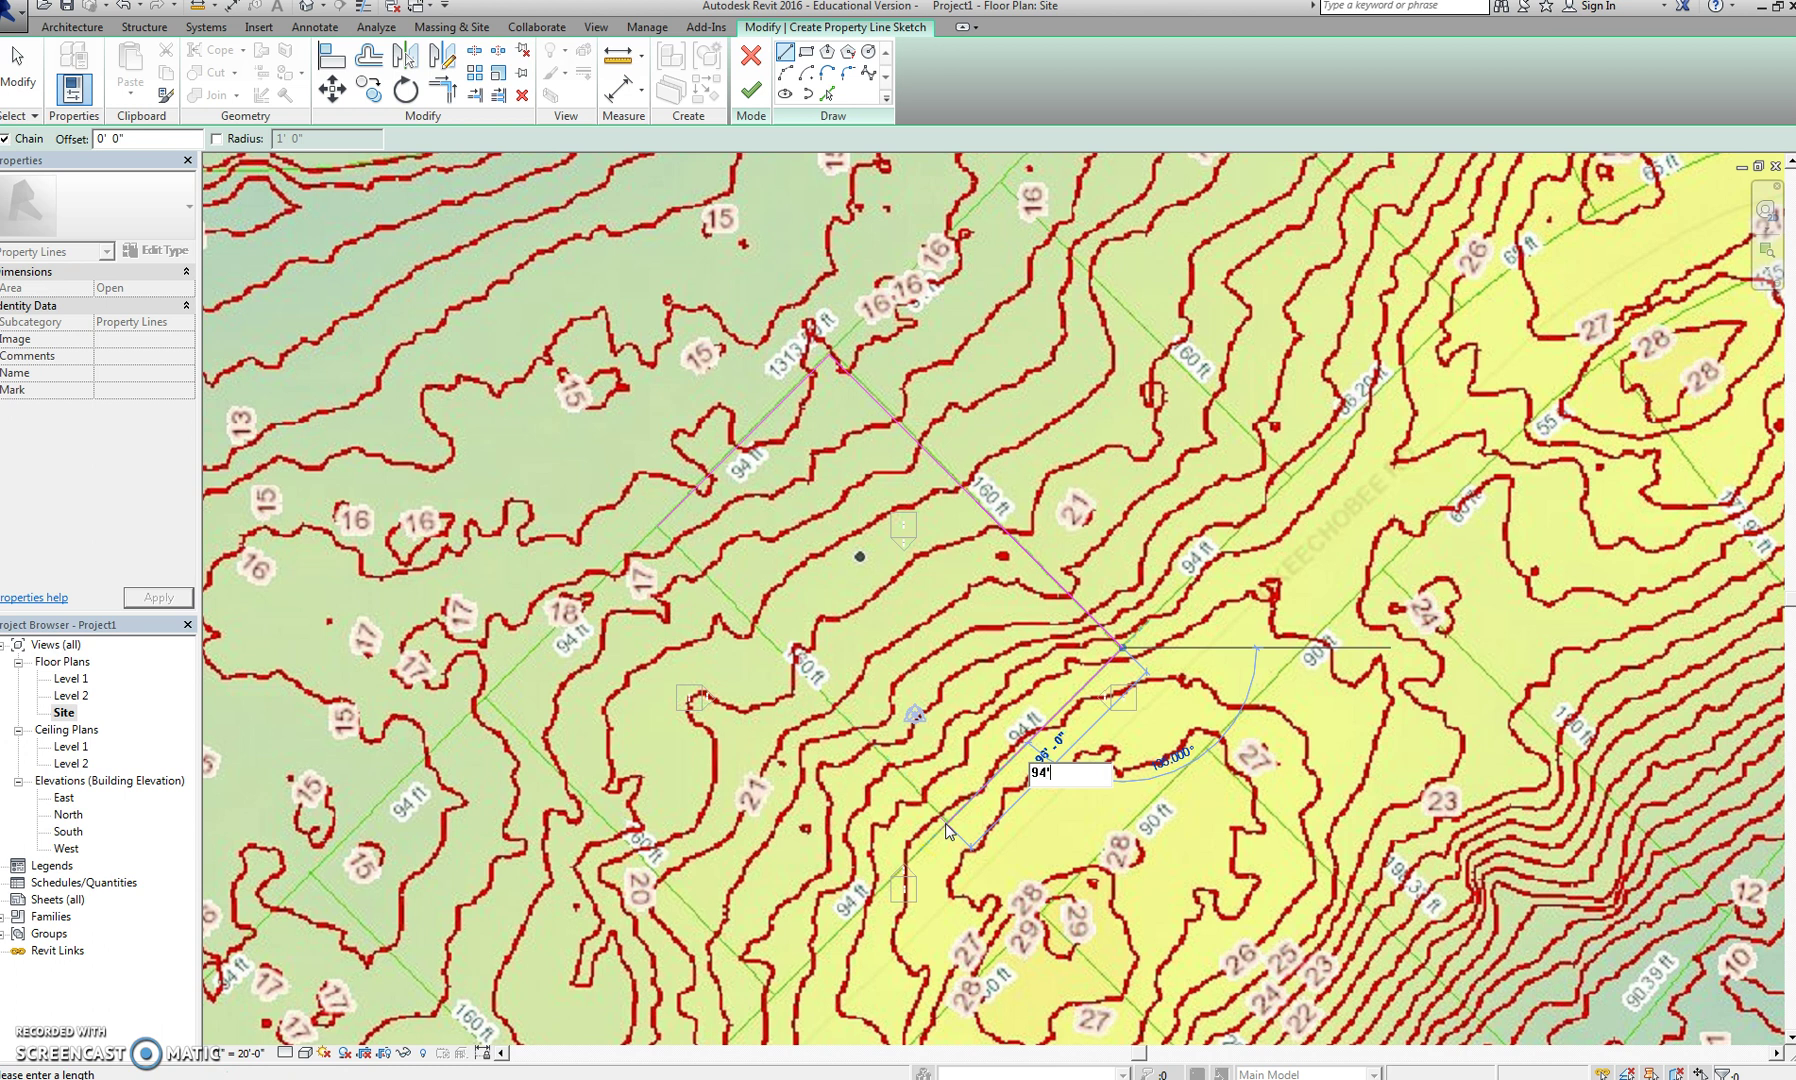
key("Return")
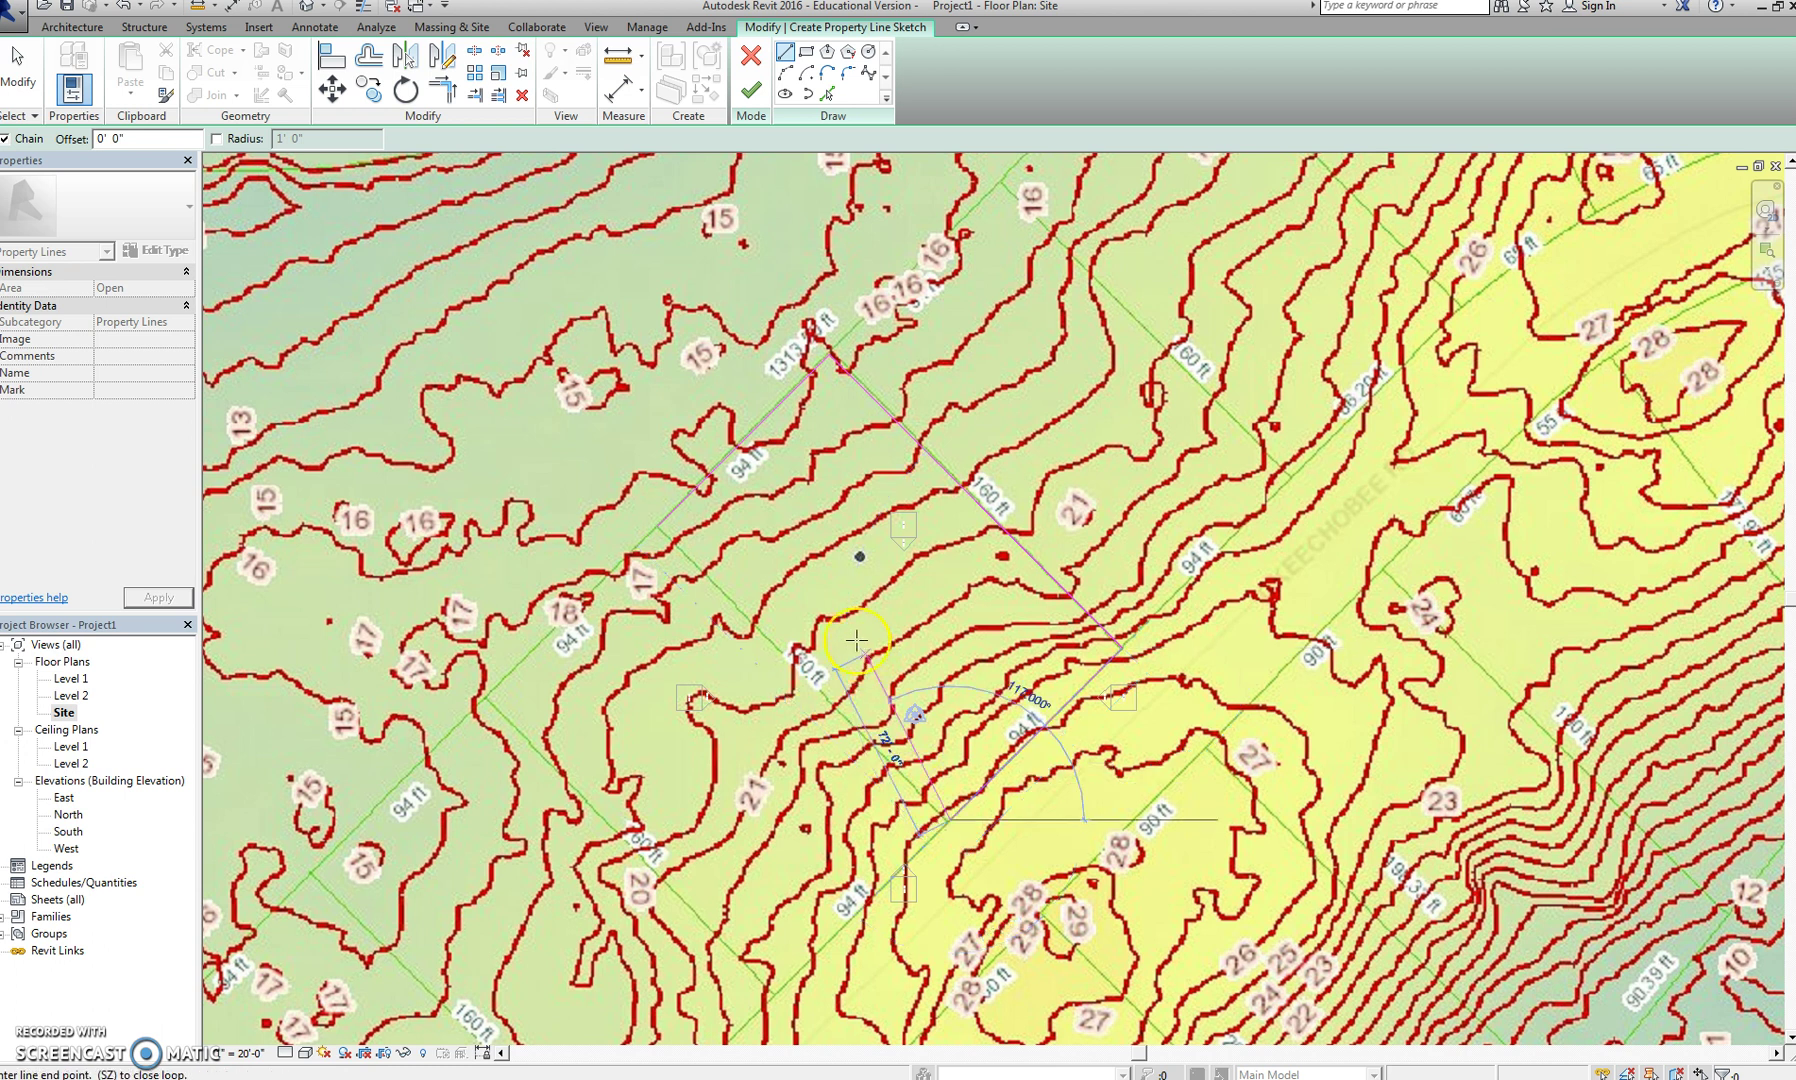
left_click(657, 527)
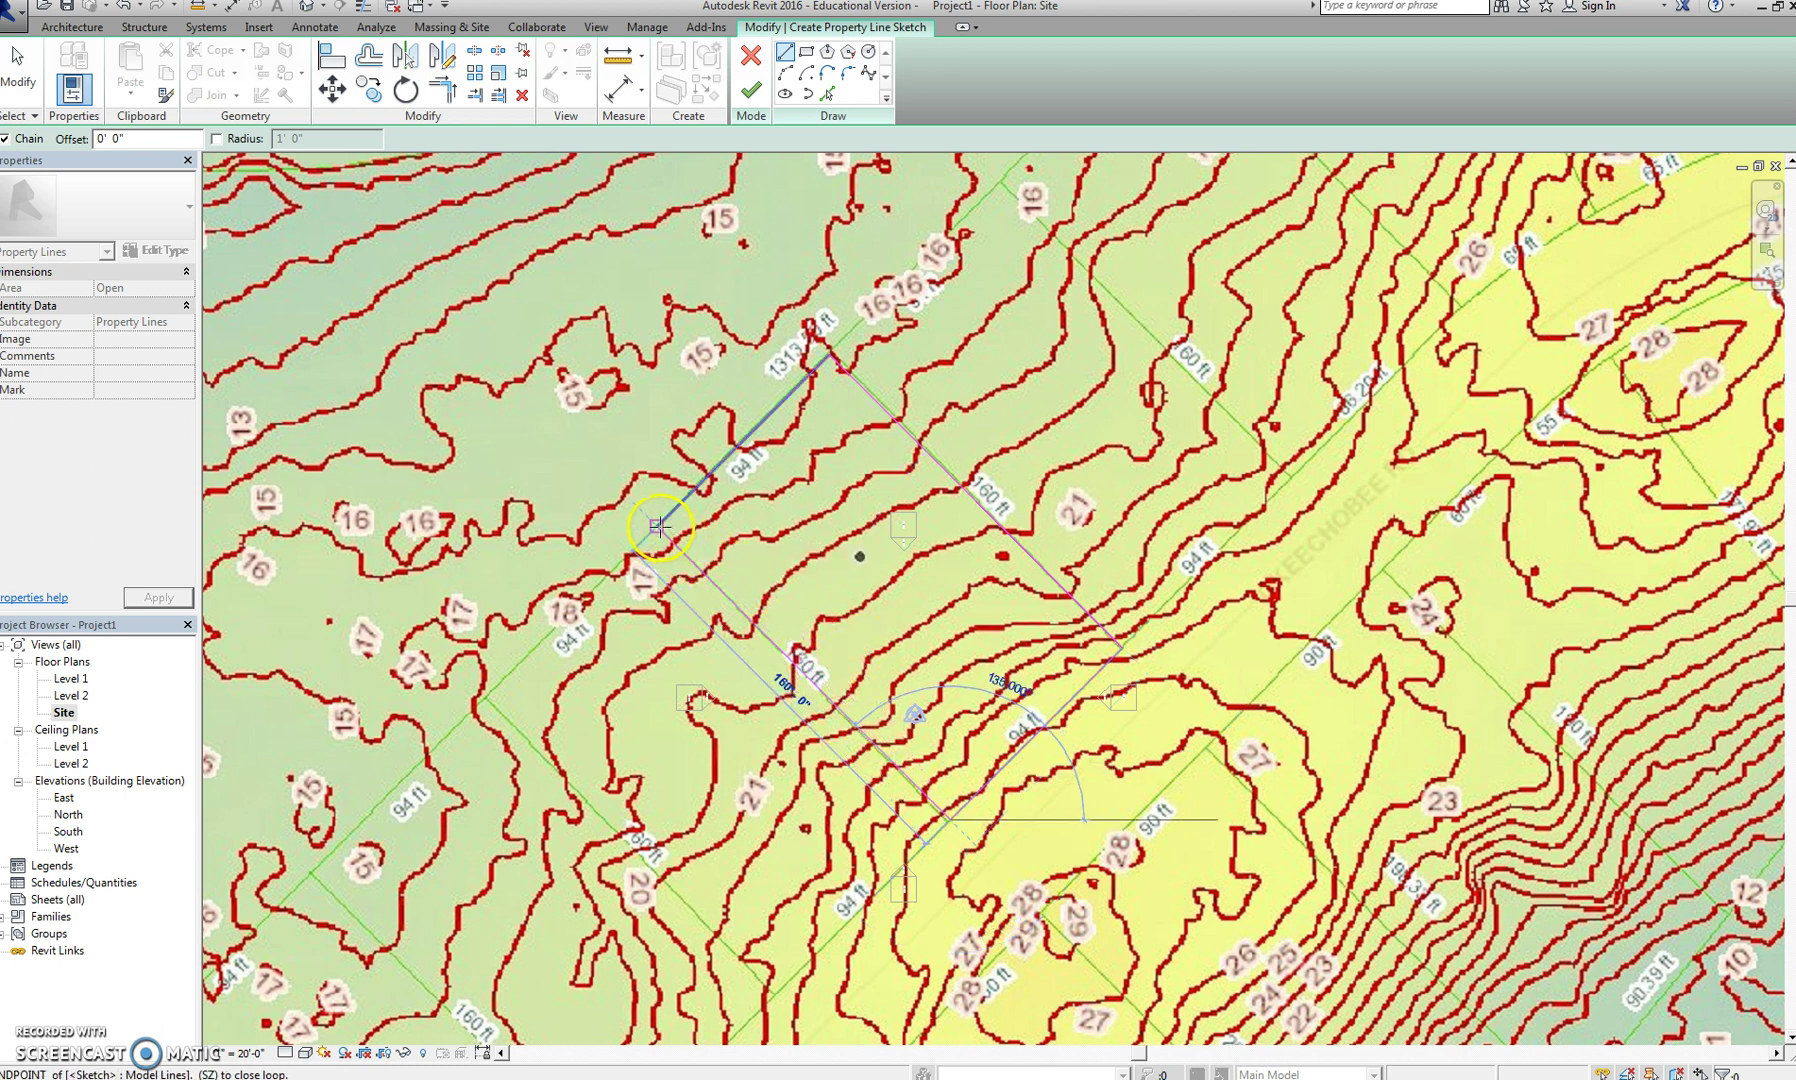
left_click(755, 95)
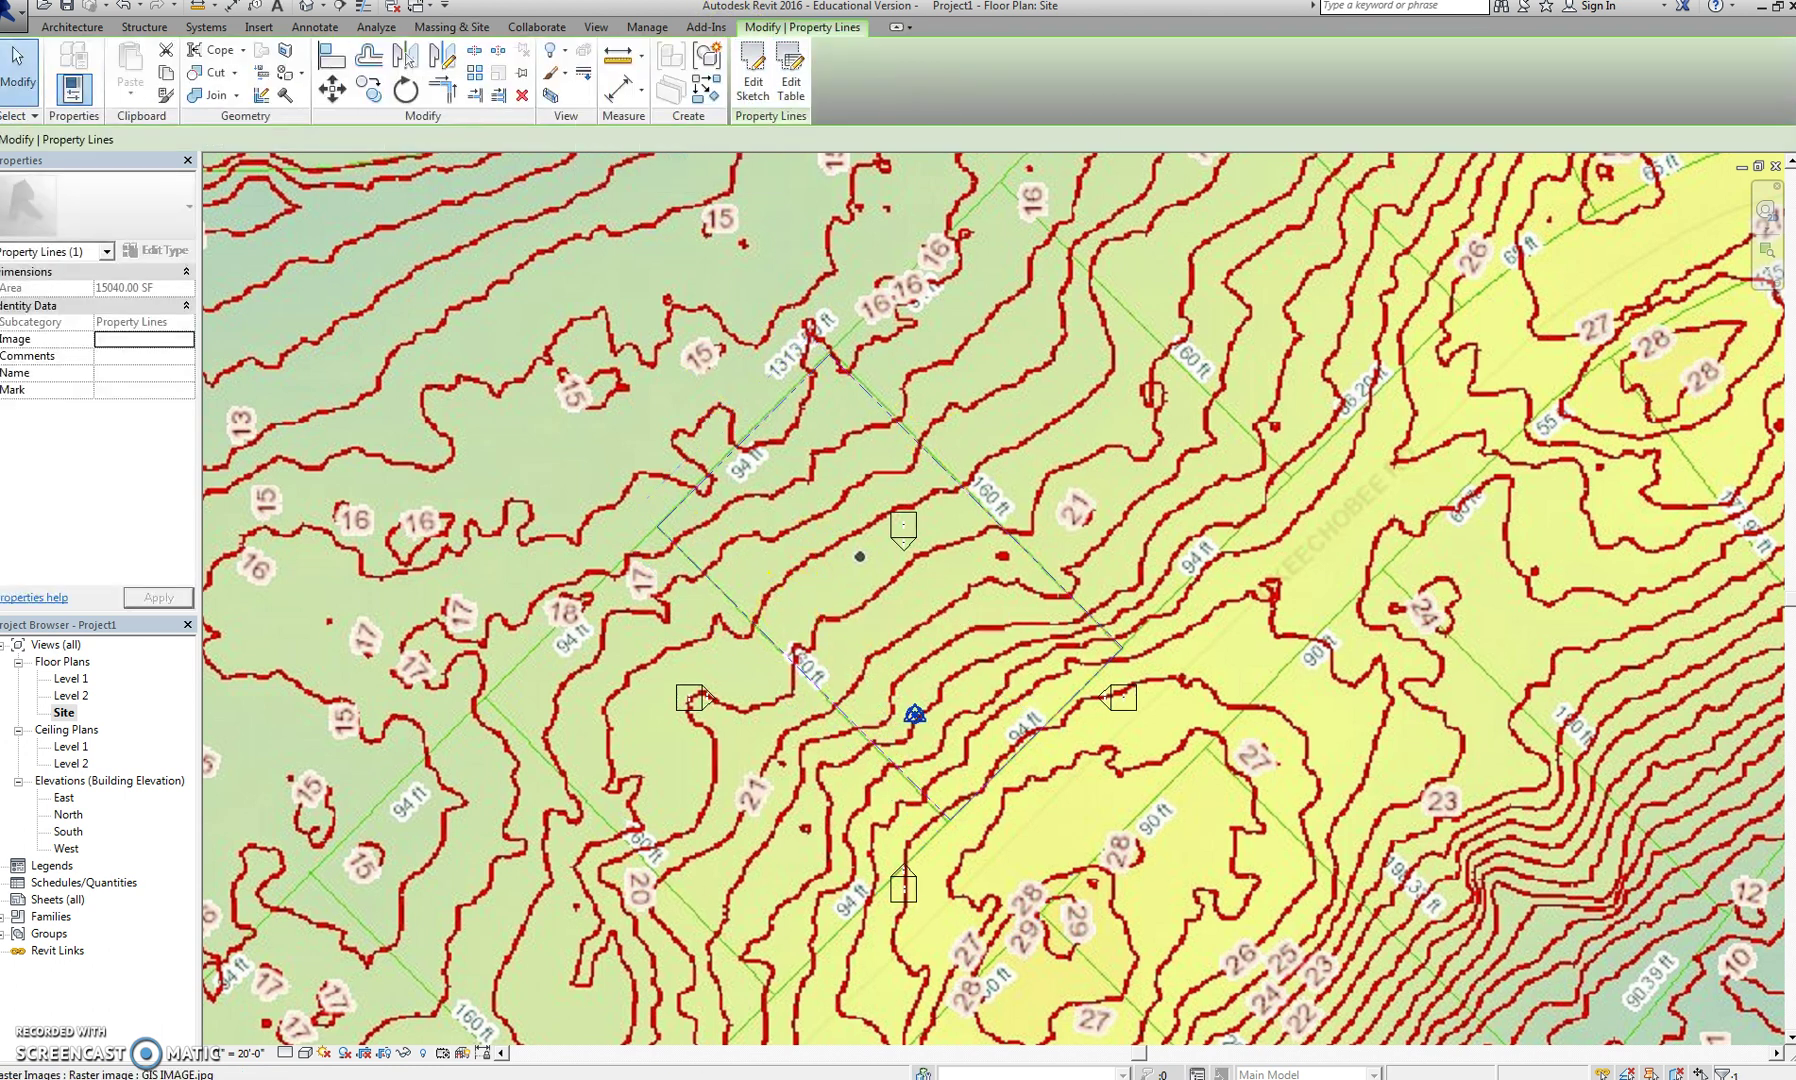
Reveal the hidden elements in the site view
left_click(424, 1053)
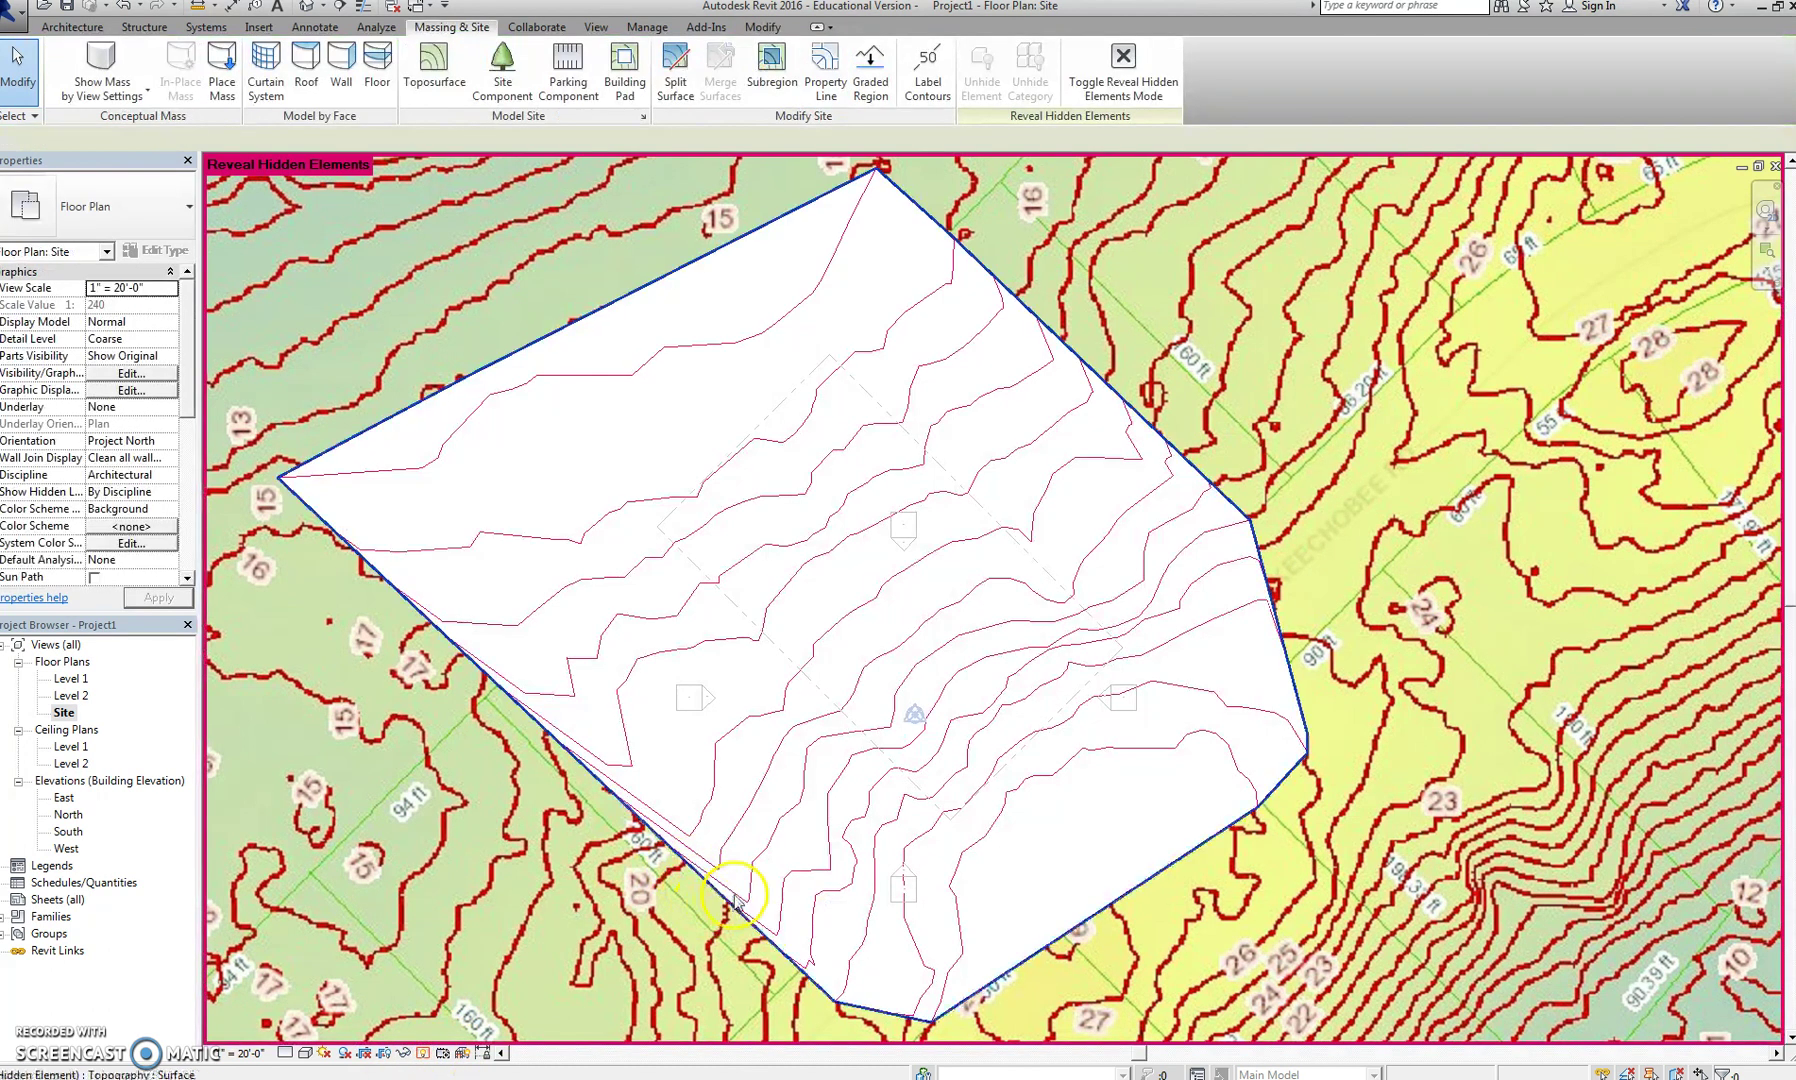
left_click(728, 902)
right_click(731, 884)
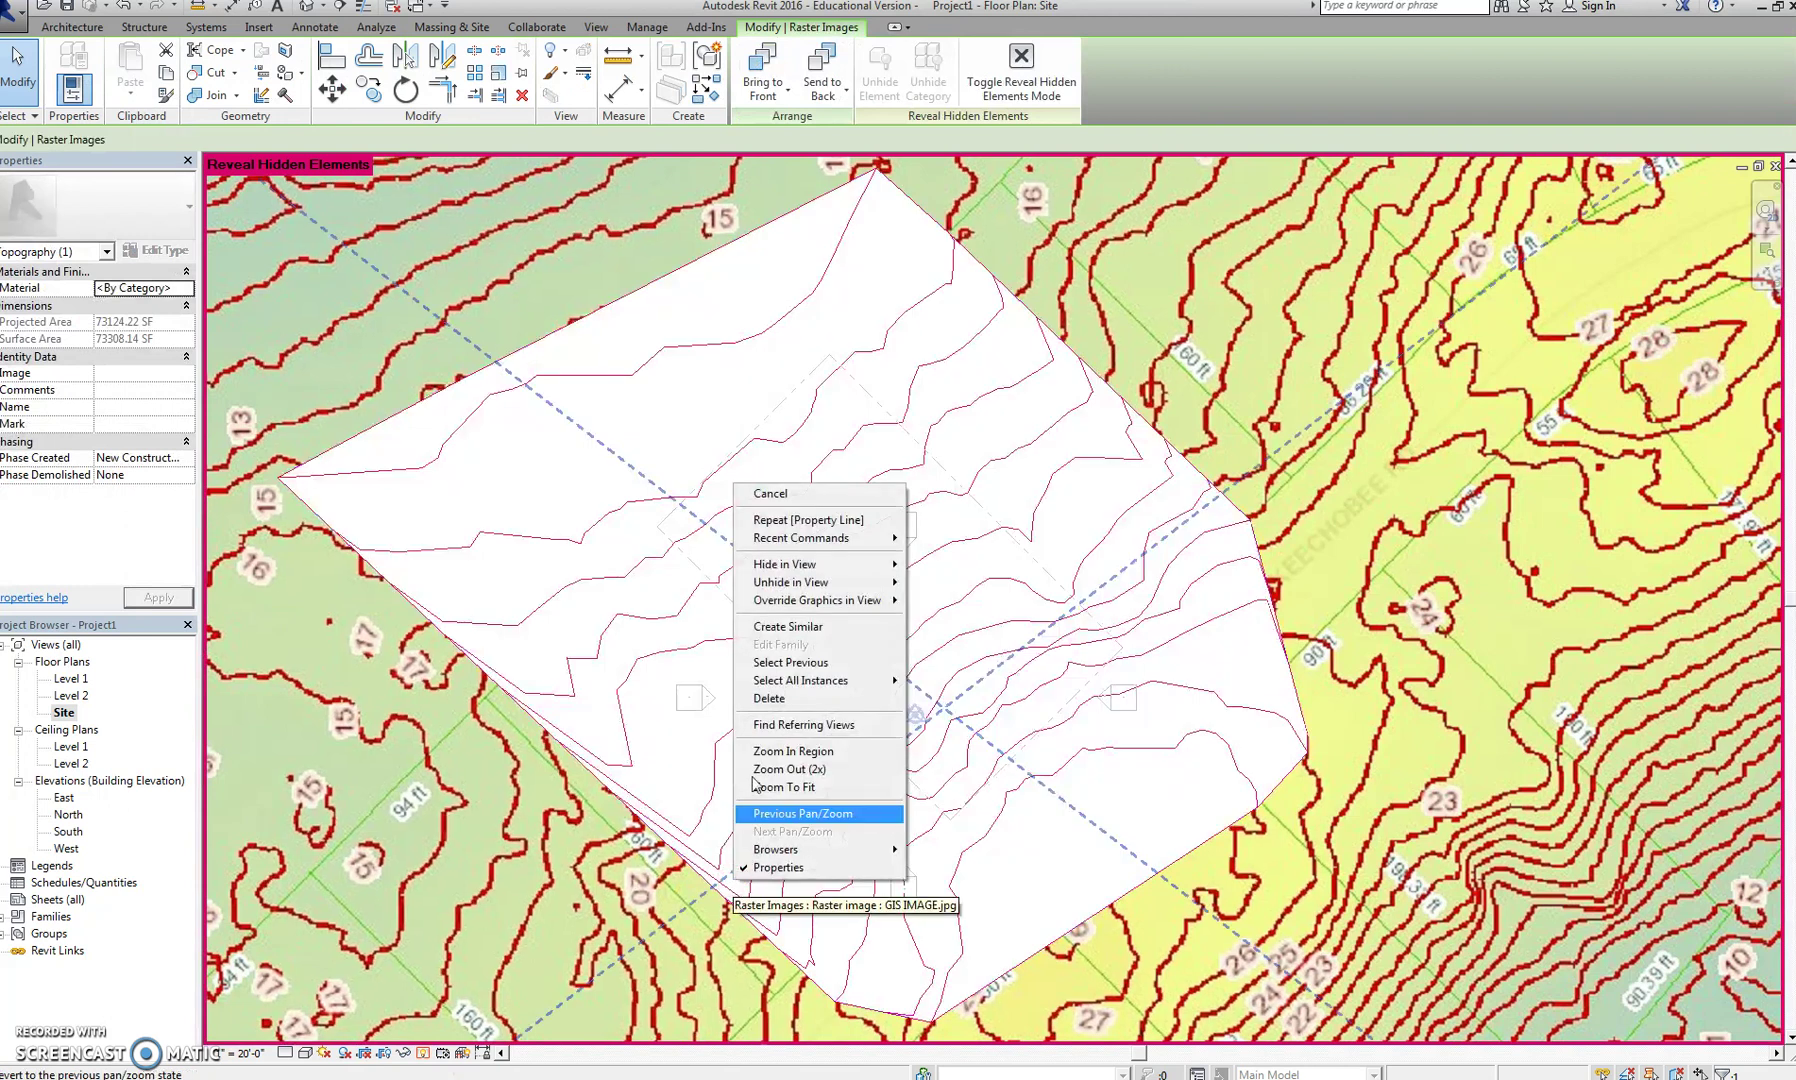
mouse_move(813, 584)
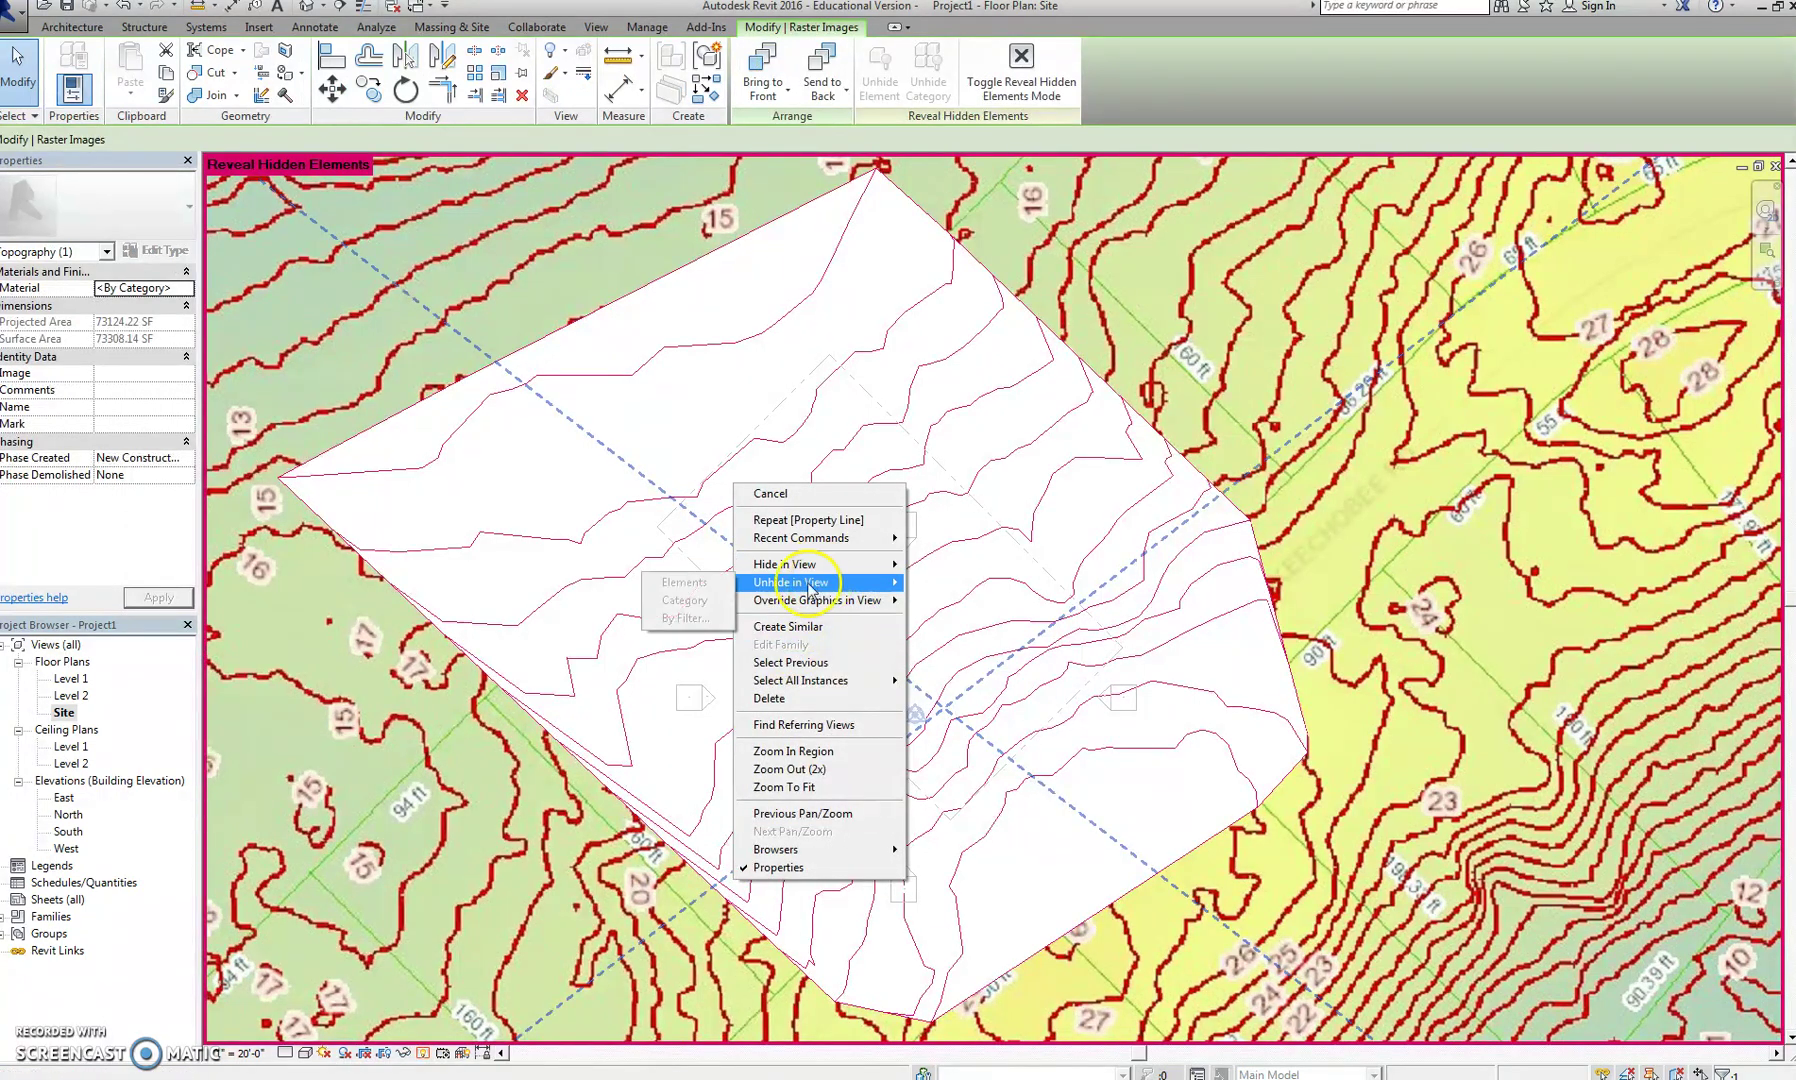
left_click(726, 600)
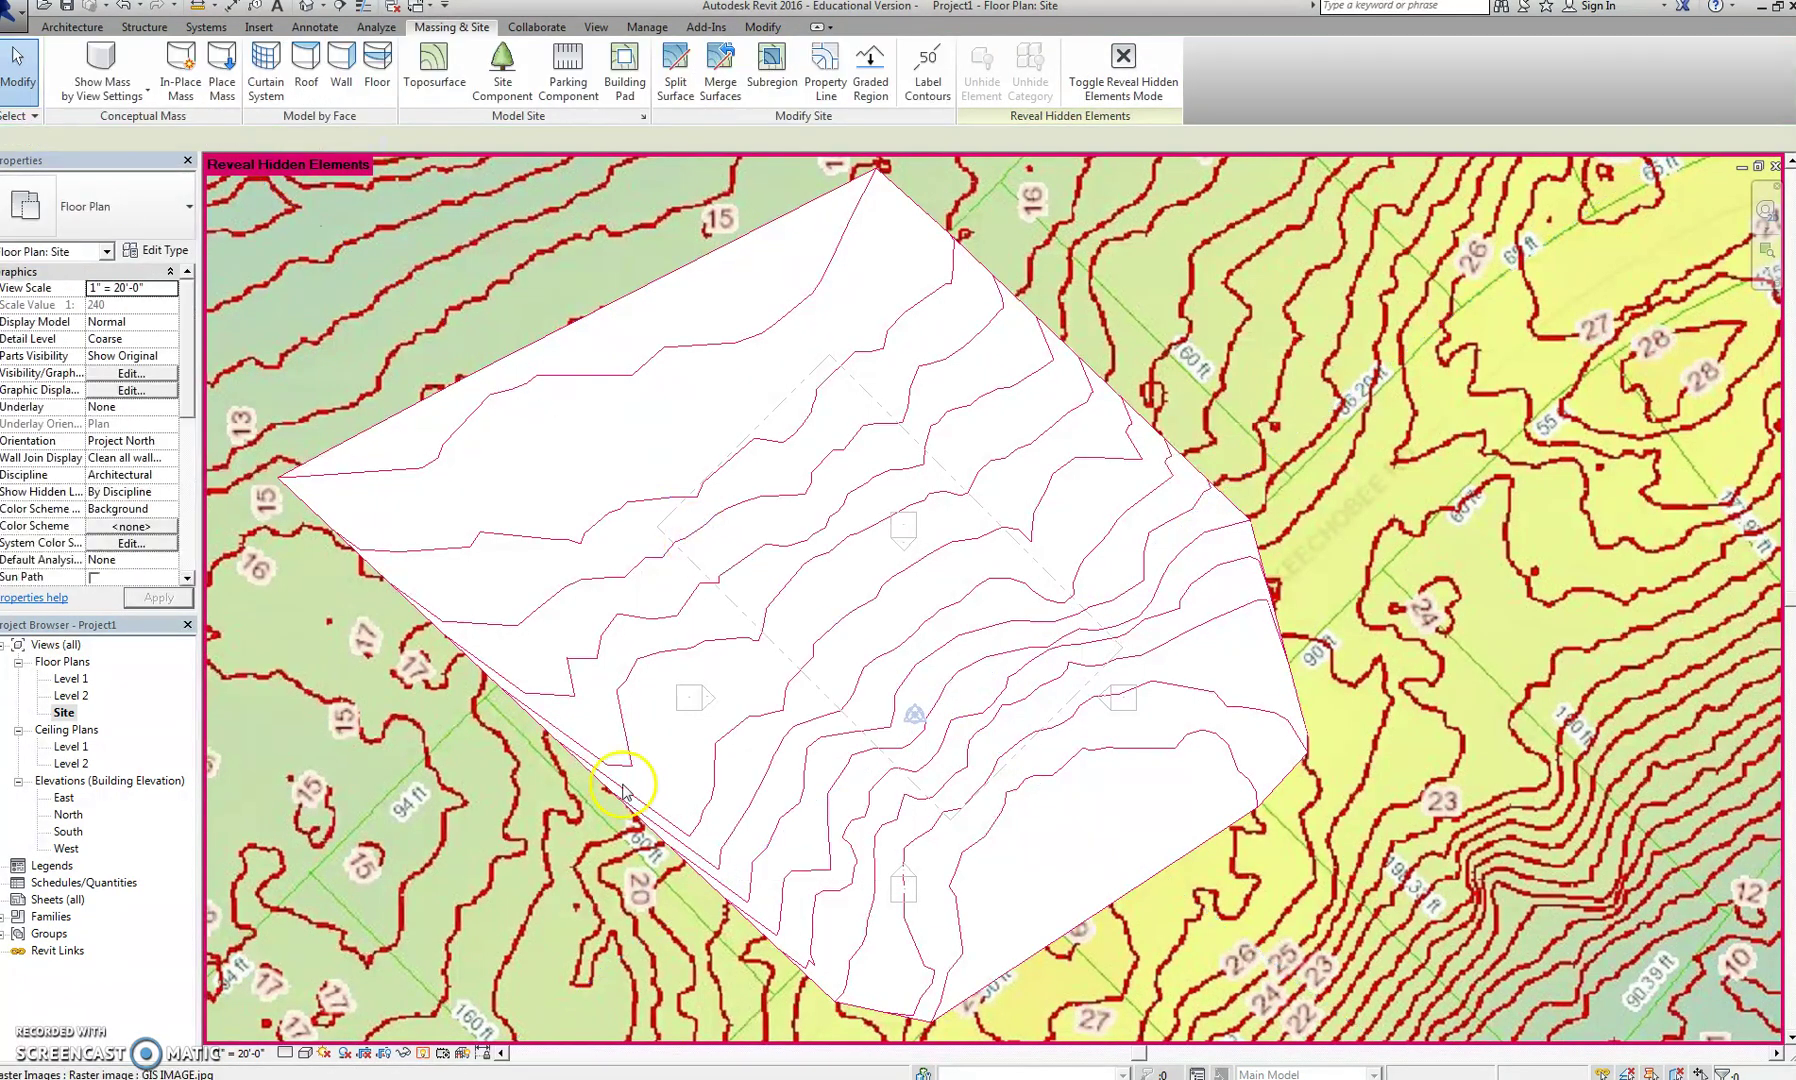
Unhide the toposurface element in the site view and leave the reveal-hidden-elements mode
left_click(655, 826)
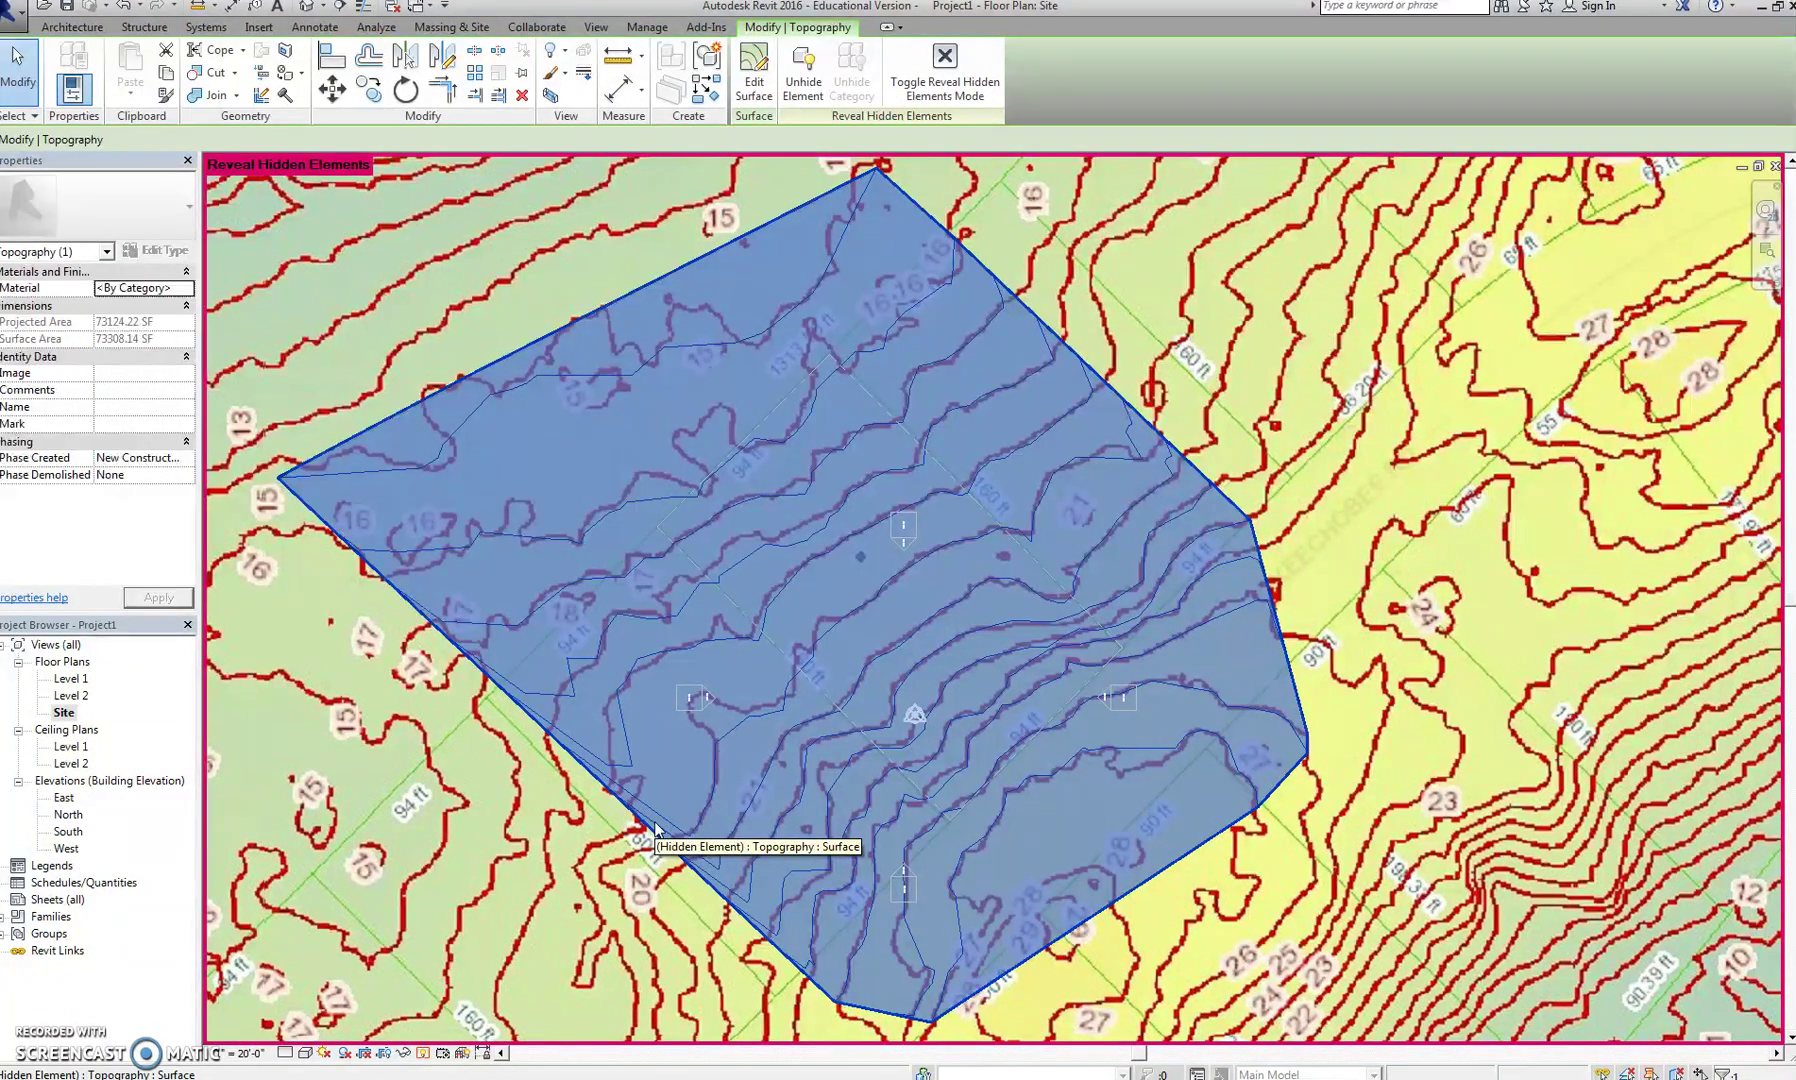
right_click(655, 826)
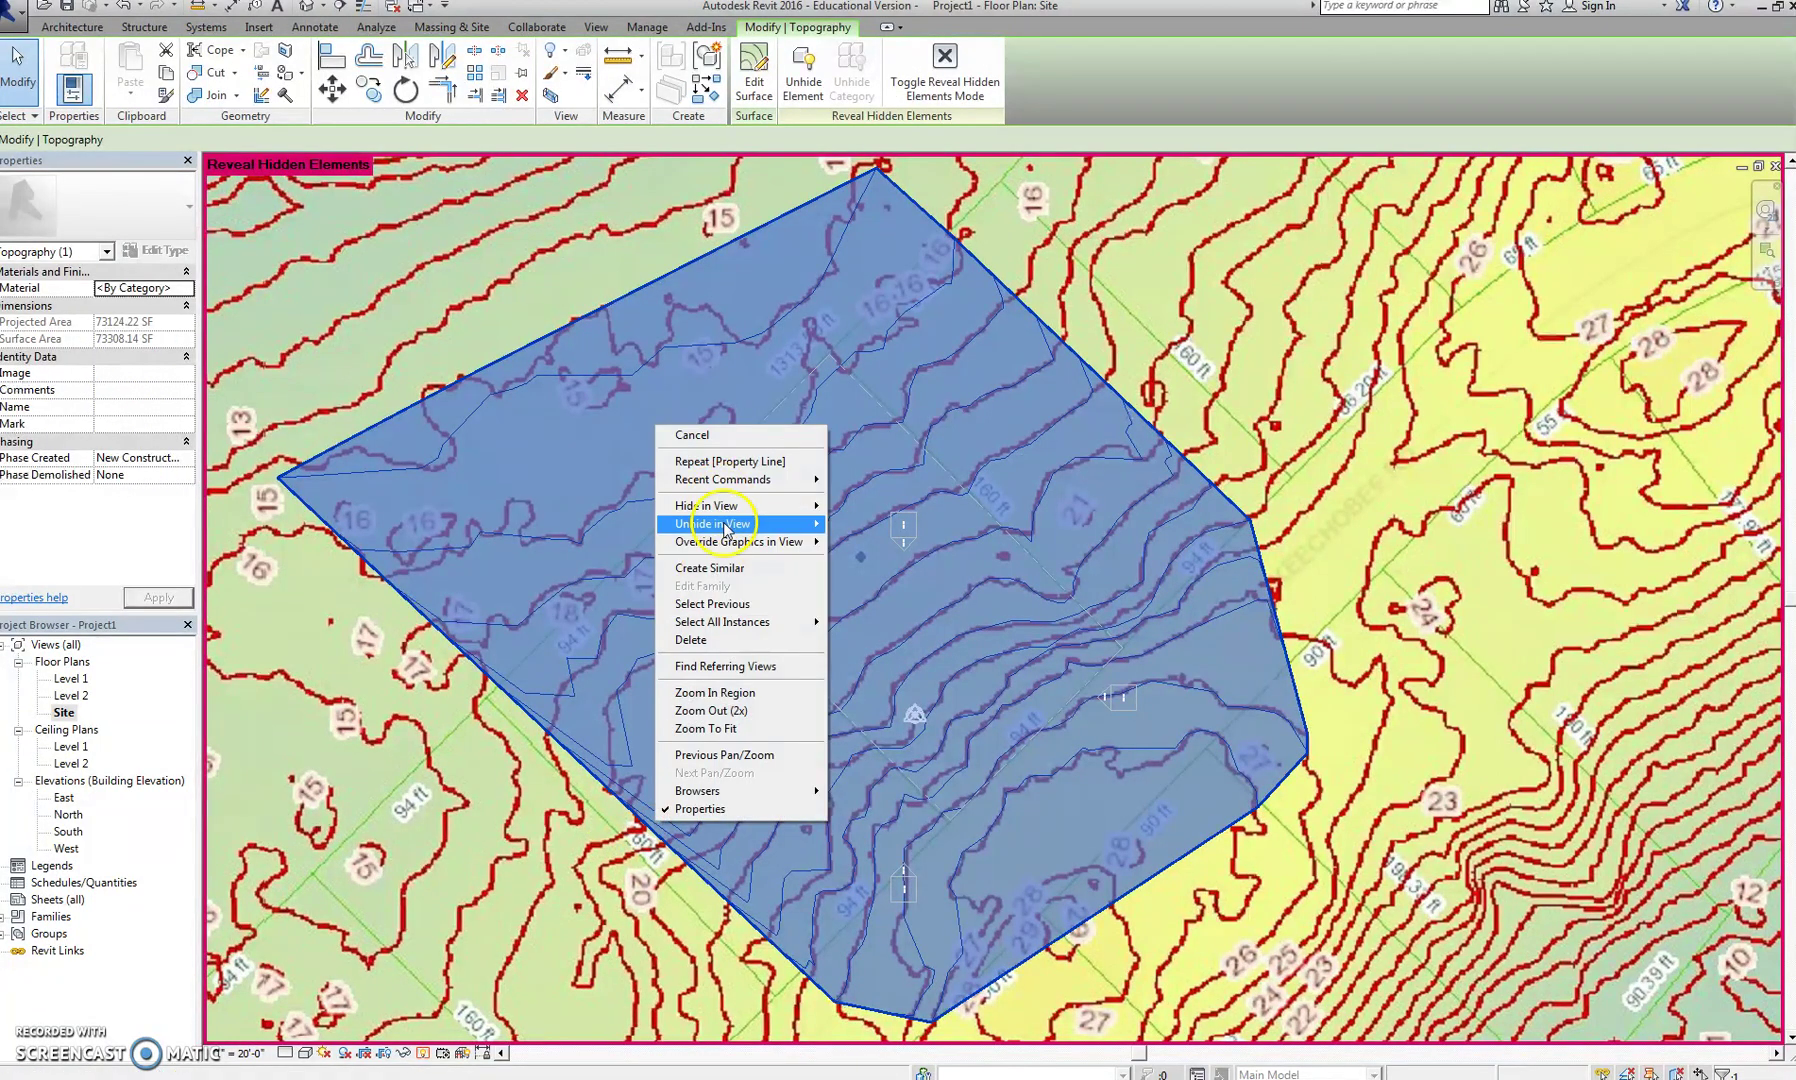
mouse_move(726, 530)
left_click(600, 521)
left_click(978, 785)
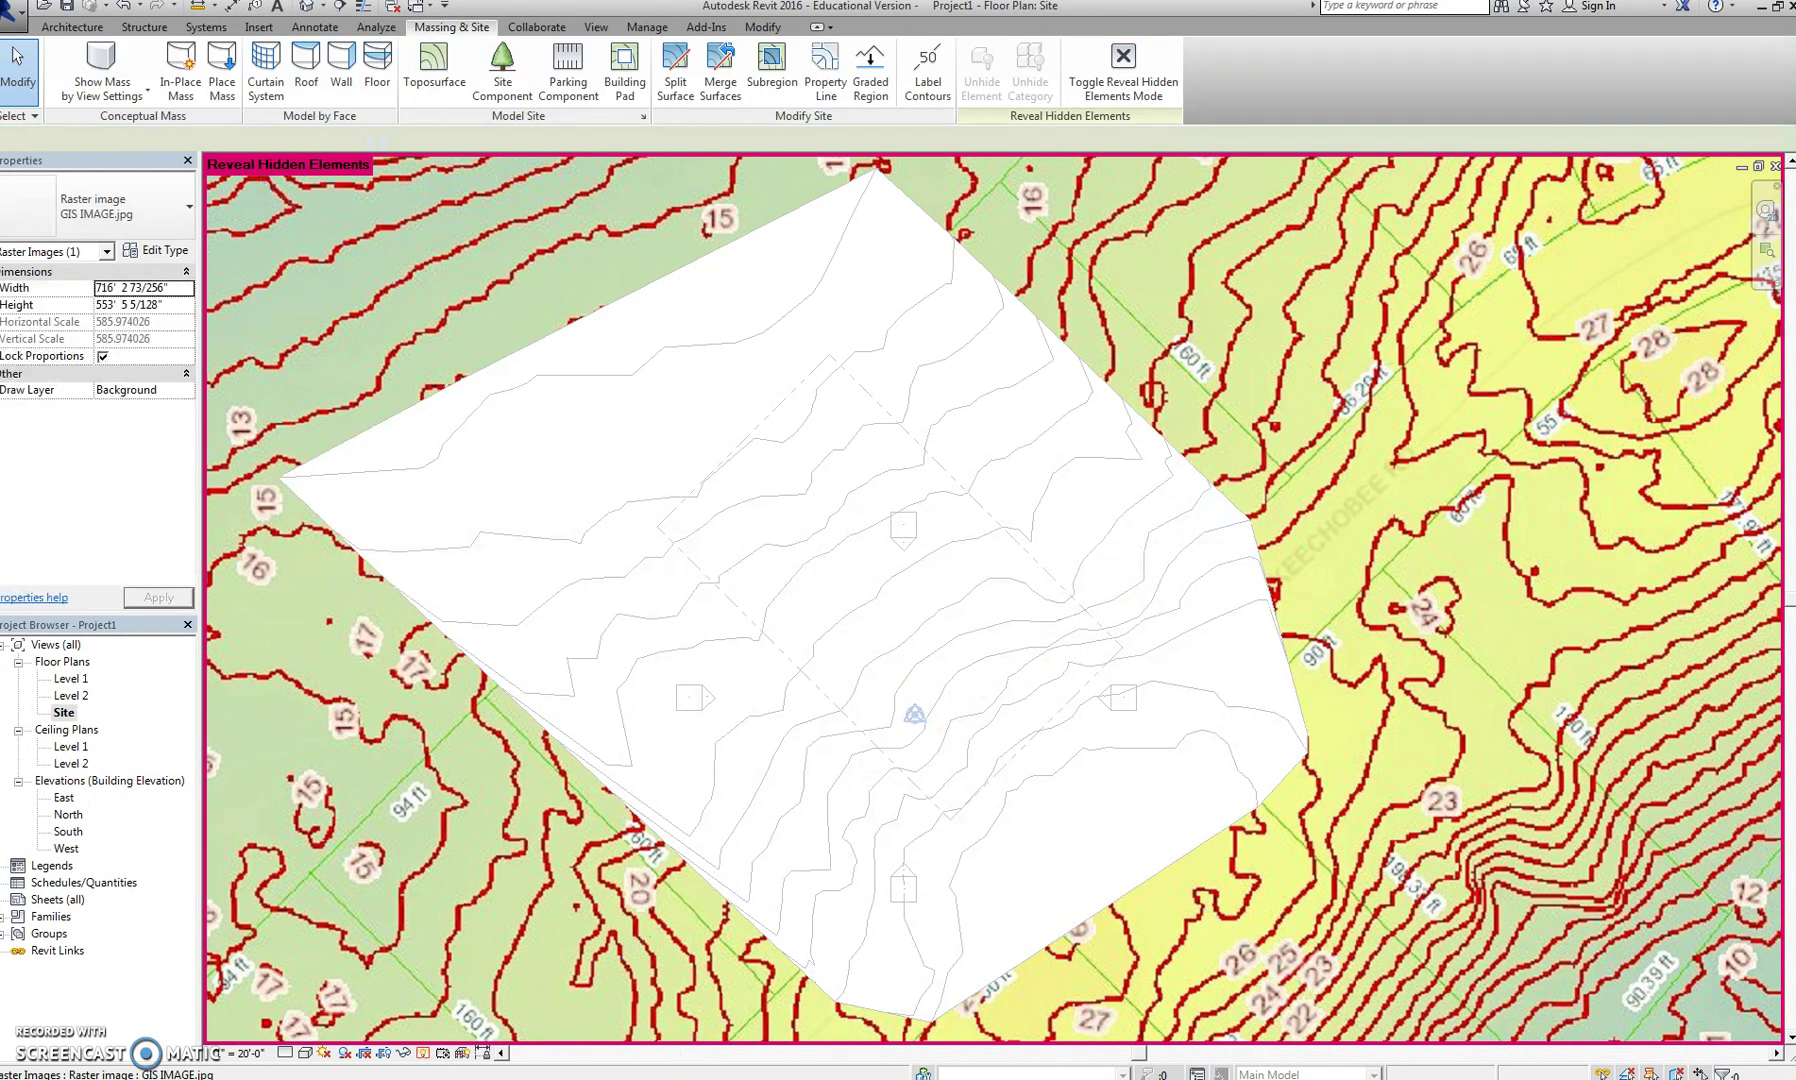
left_click(423, 1052)
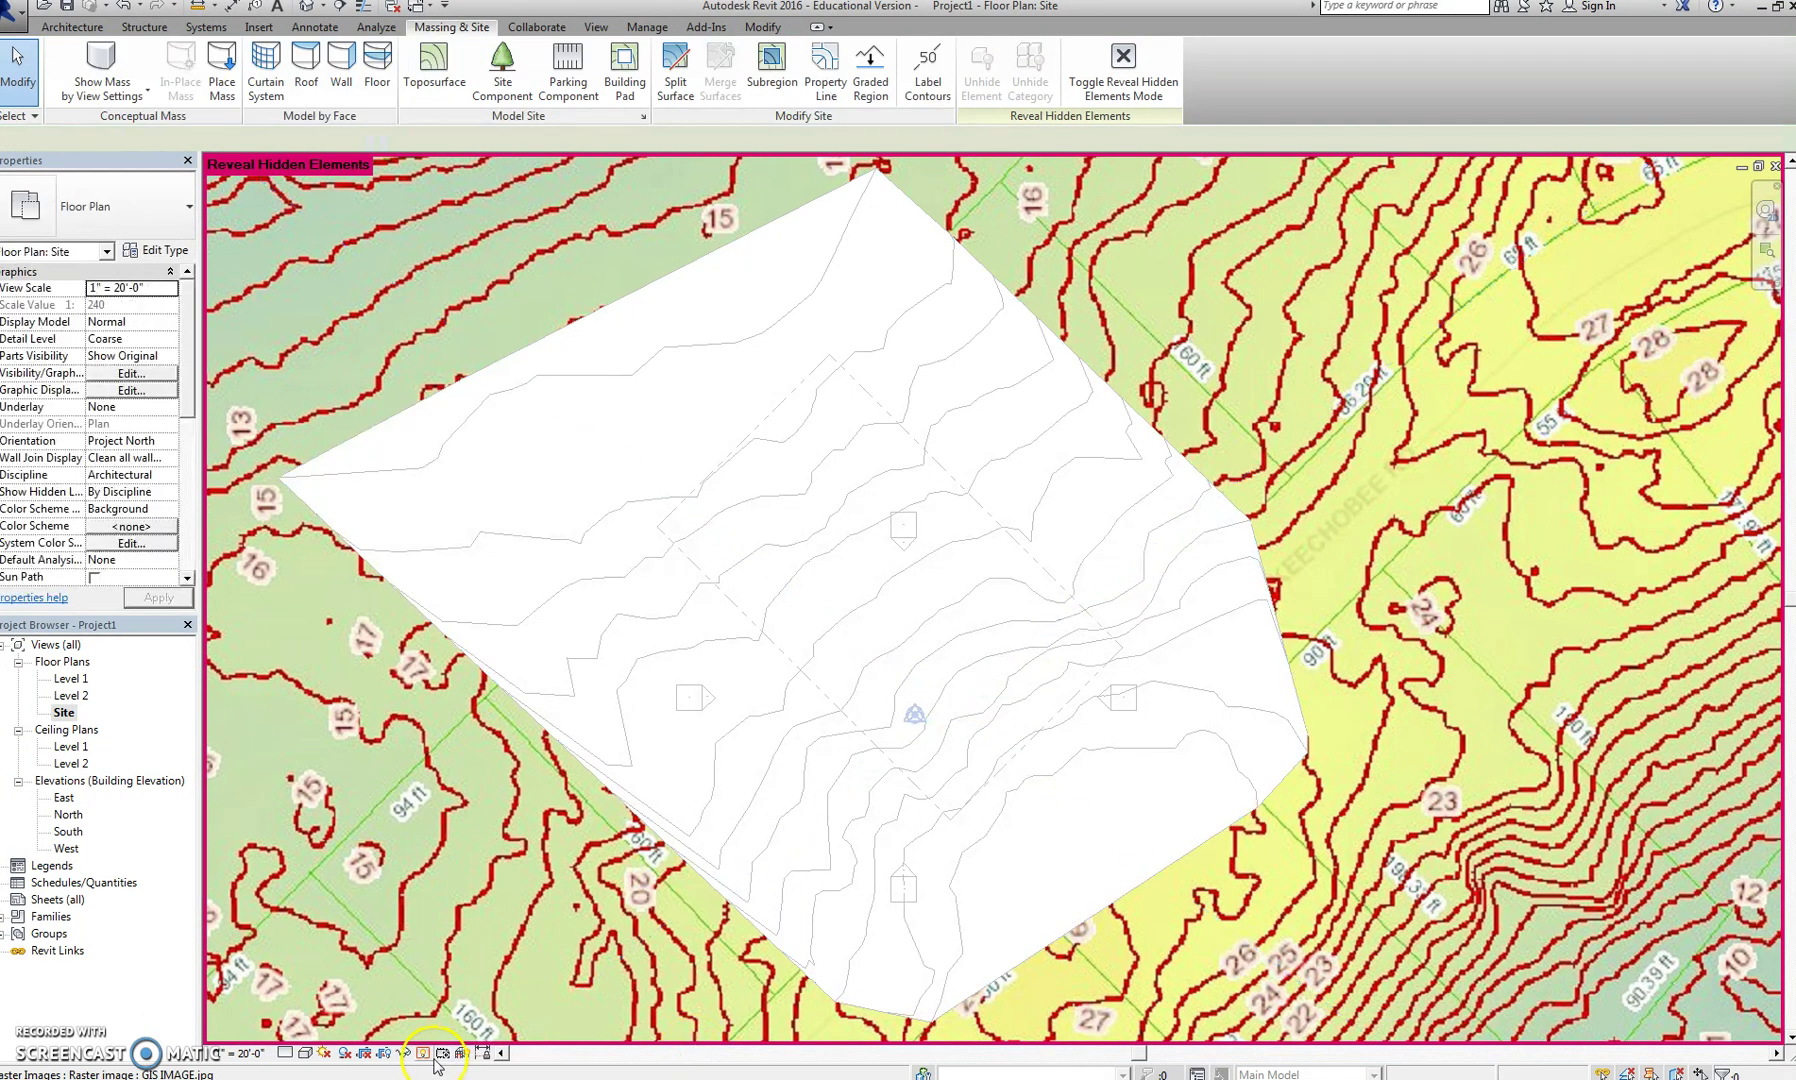
Hide the GIS contour map image in the site view, leaving the toposurface and property lines
left_click(441, 828)
right_click(408, 806)
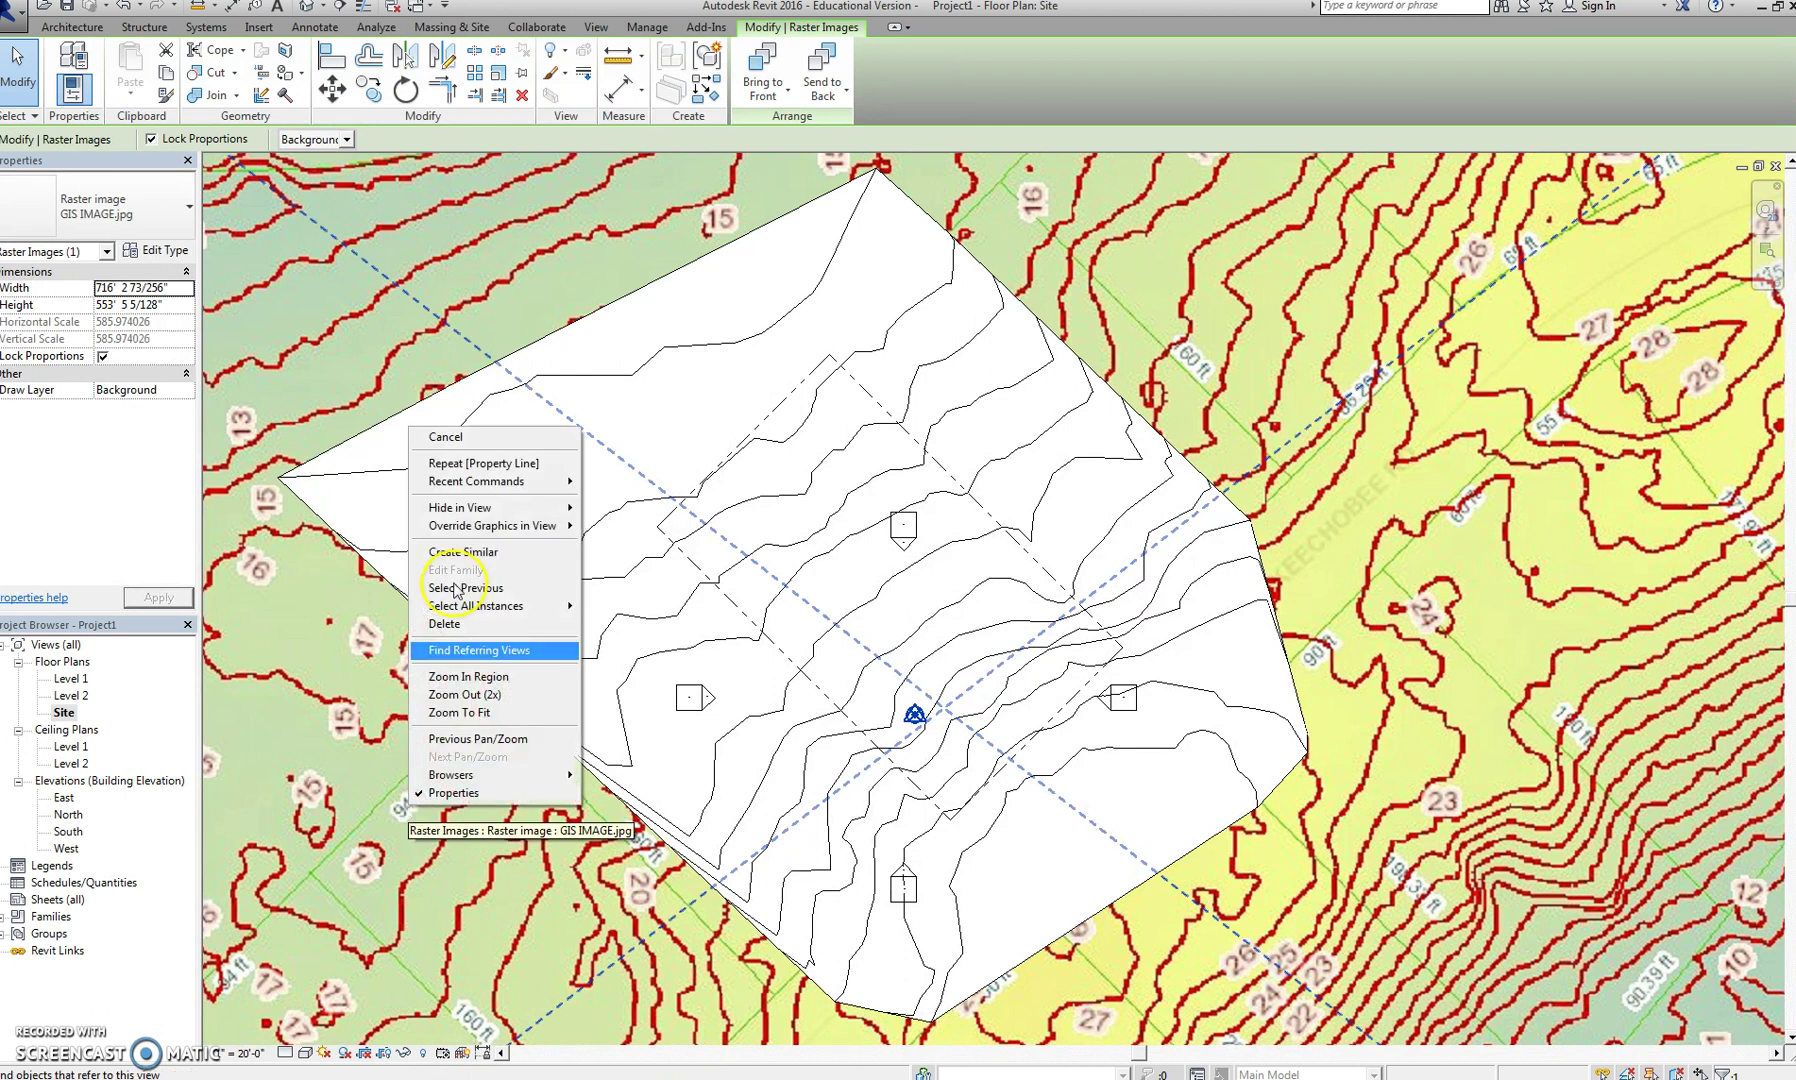
mouse_move(490, 508)
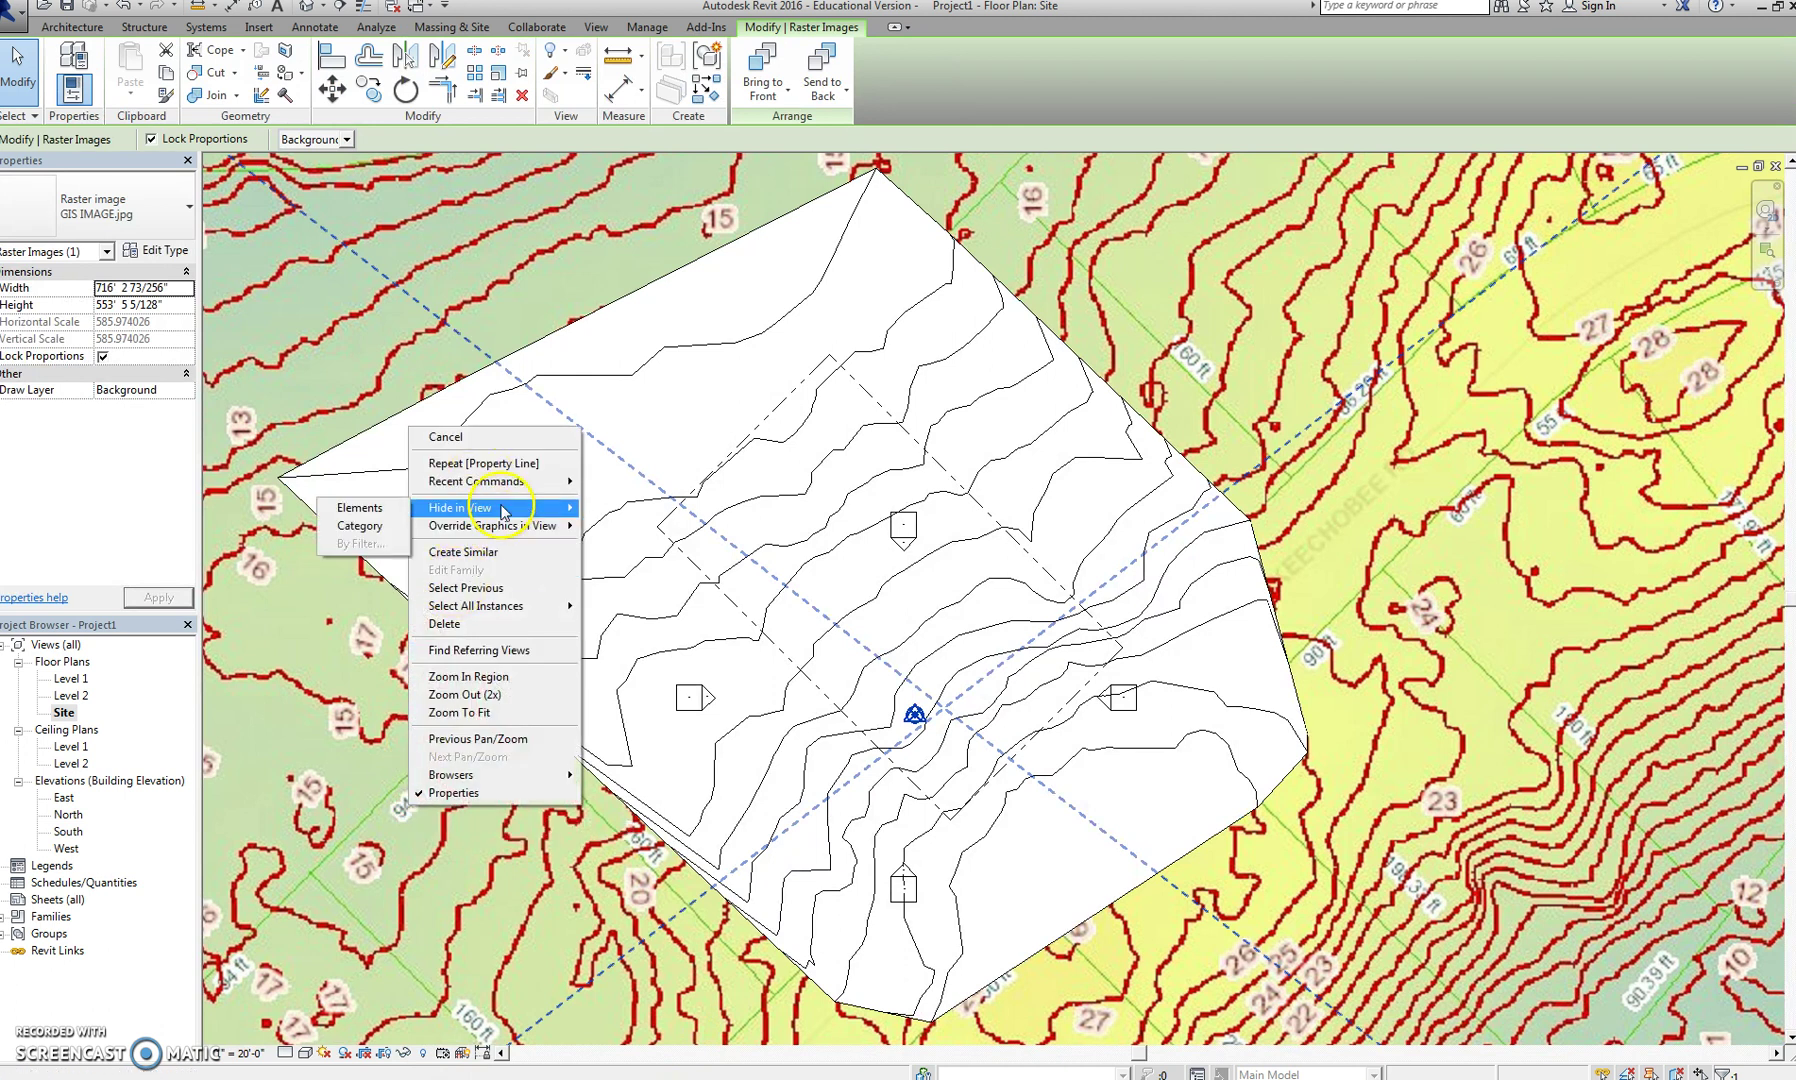
left_click(380, 517)
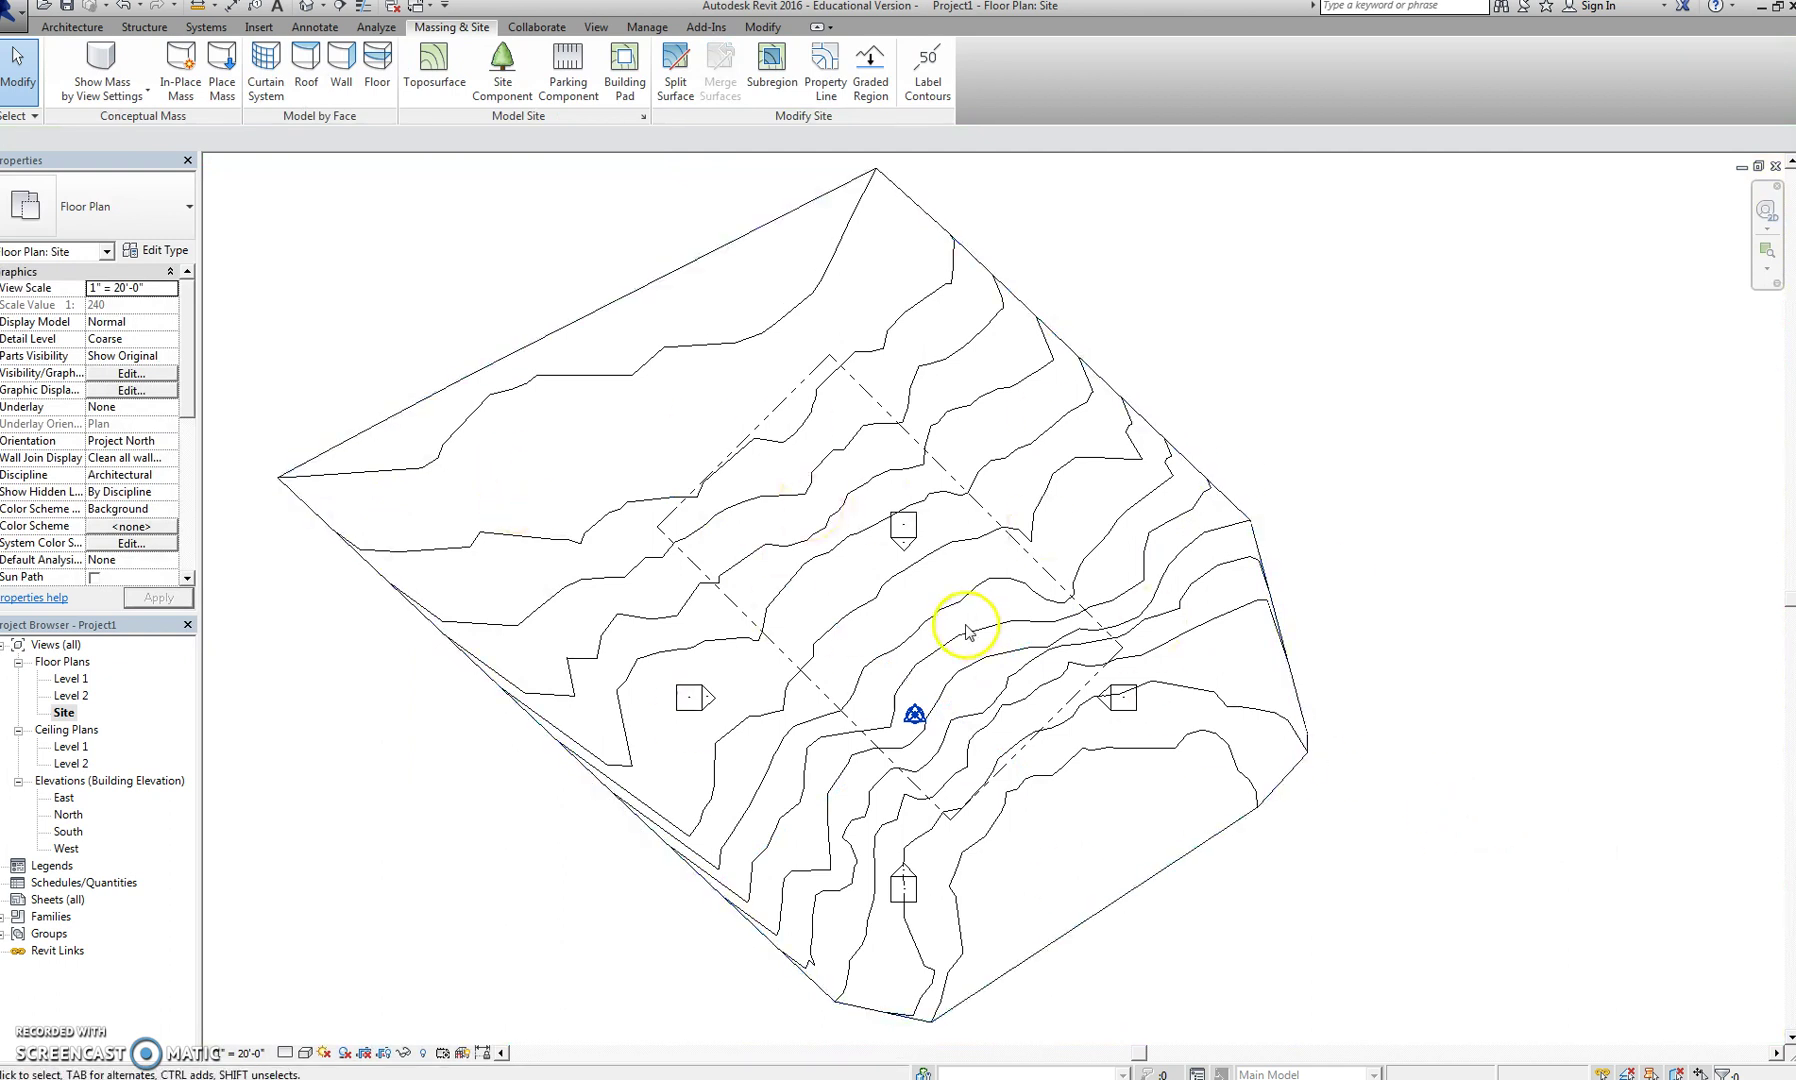
Move the north elevation marker just beyond the lot's north corner and the east marker outside the terrain's east edge
middle_click_drag(1312, 860, 1388, 860)
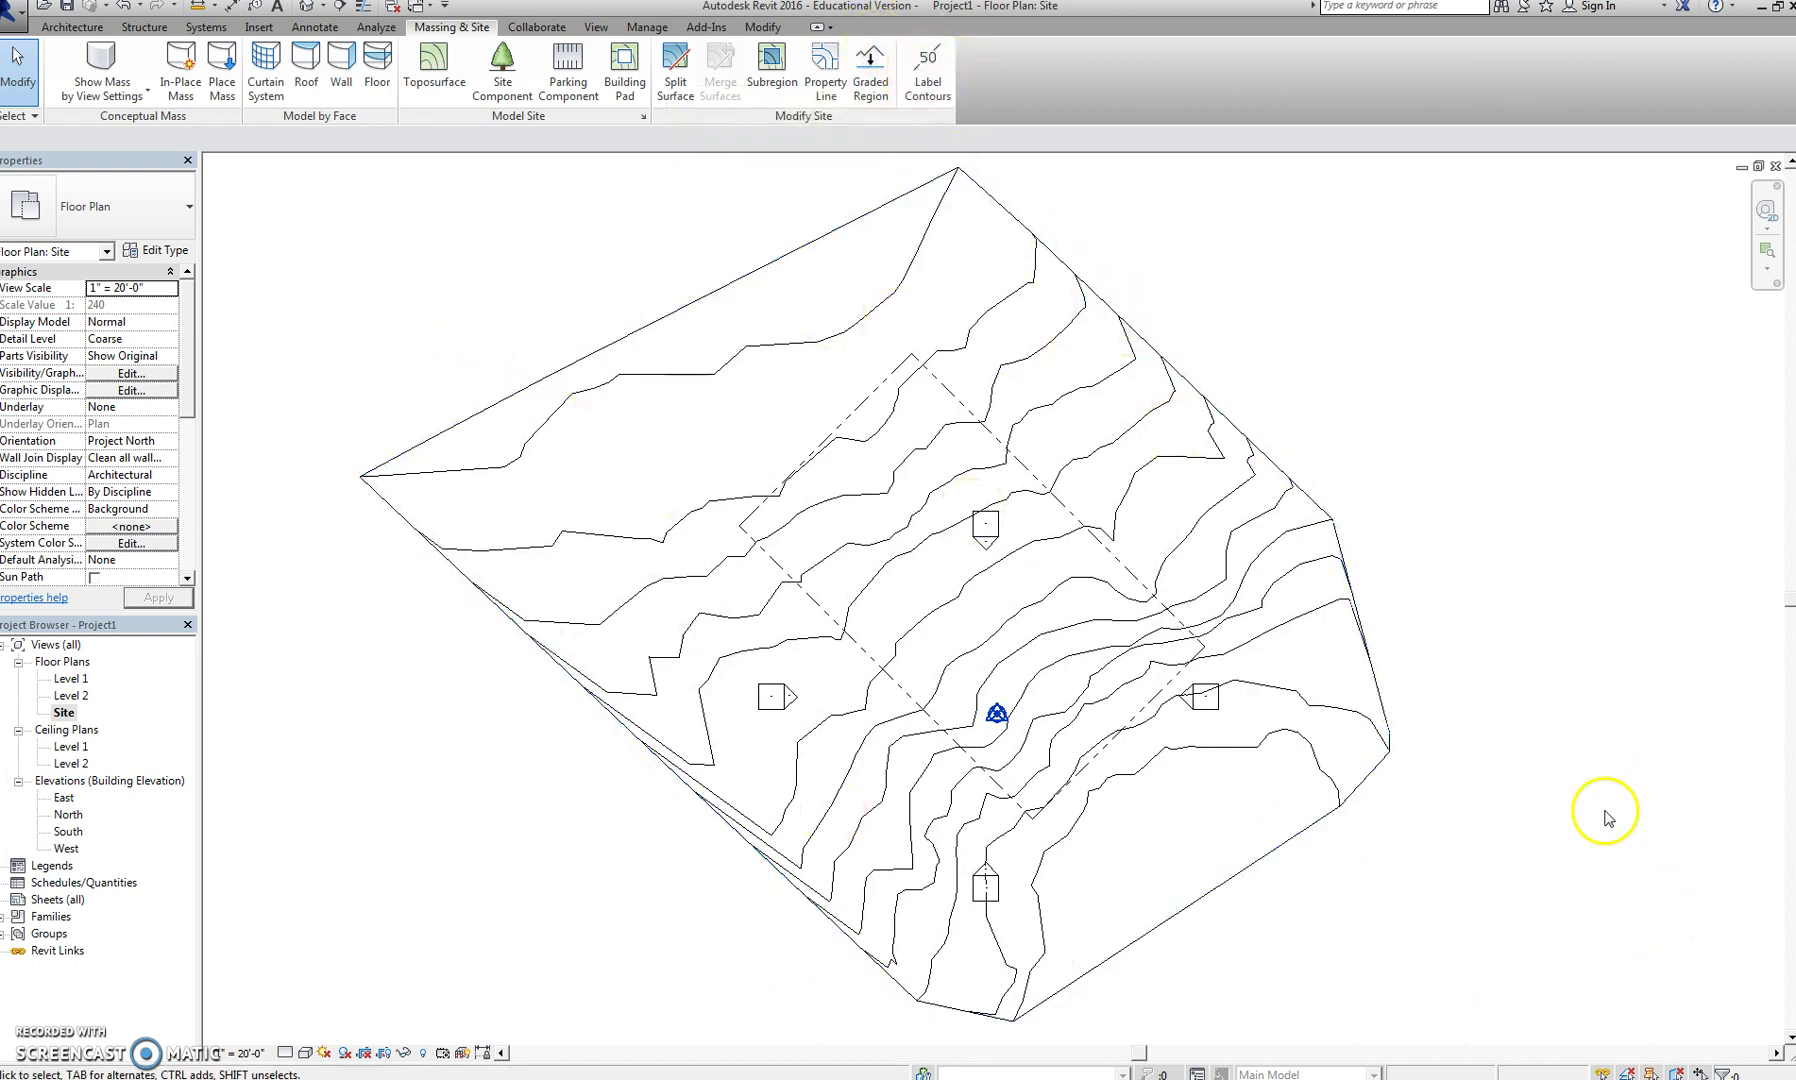
left_click(988, 522)
mouse_move(988, 522)
left_mouse_down()
mouse_move(1015, 362)
mouse_move(965, 260)
mouse_move(1136, 397)
left_mouse_up()
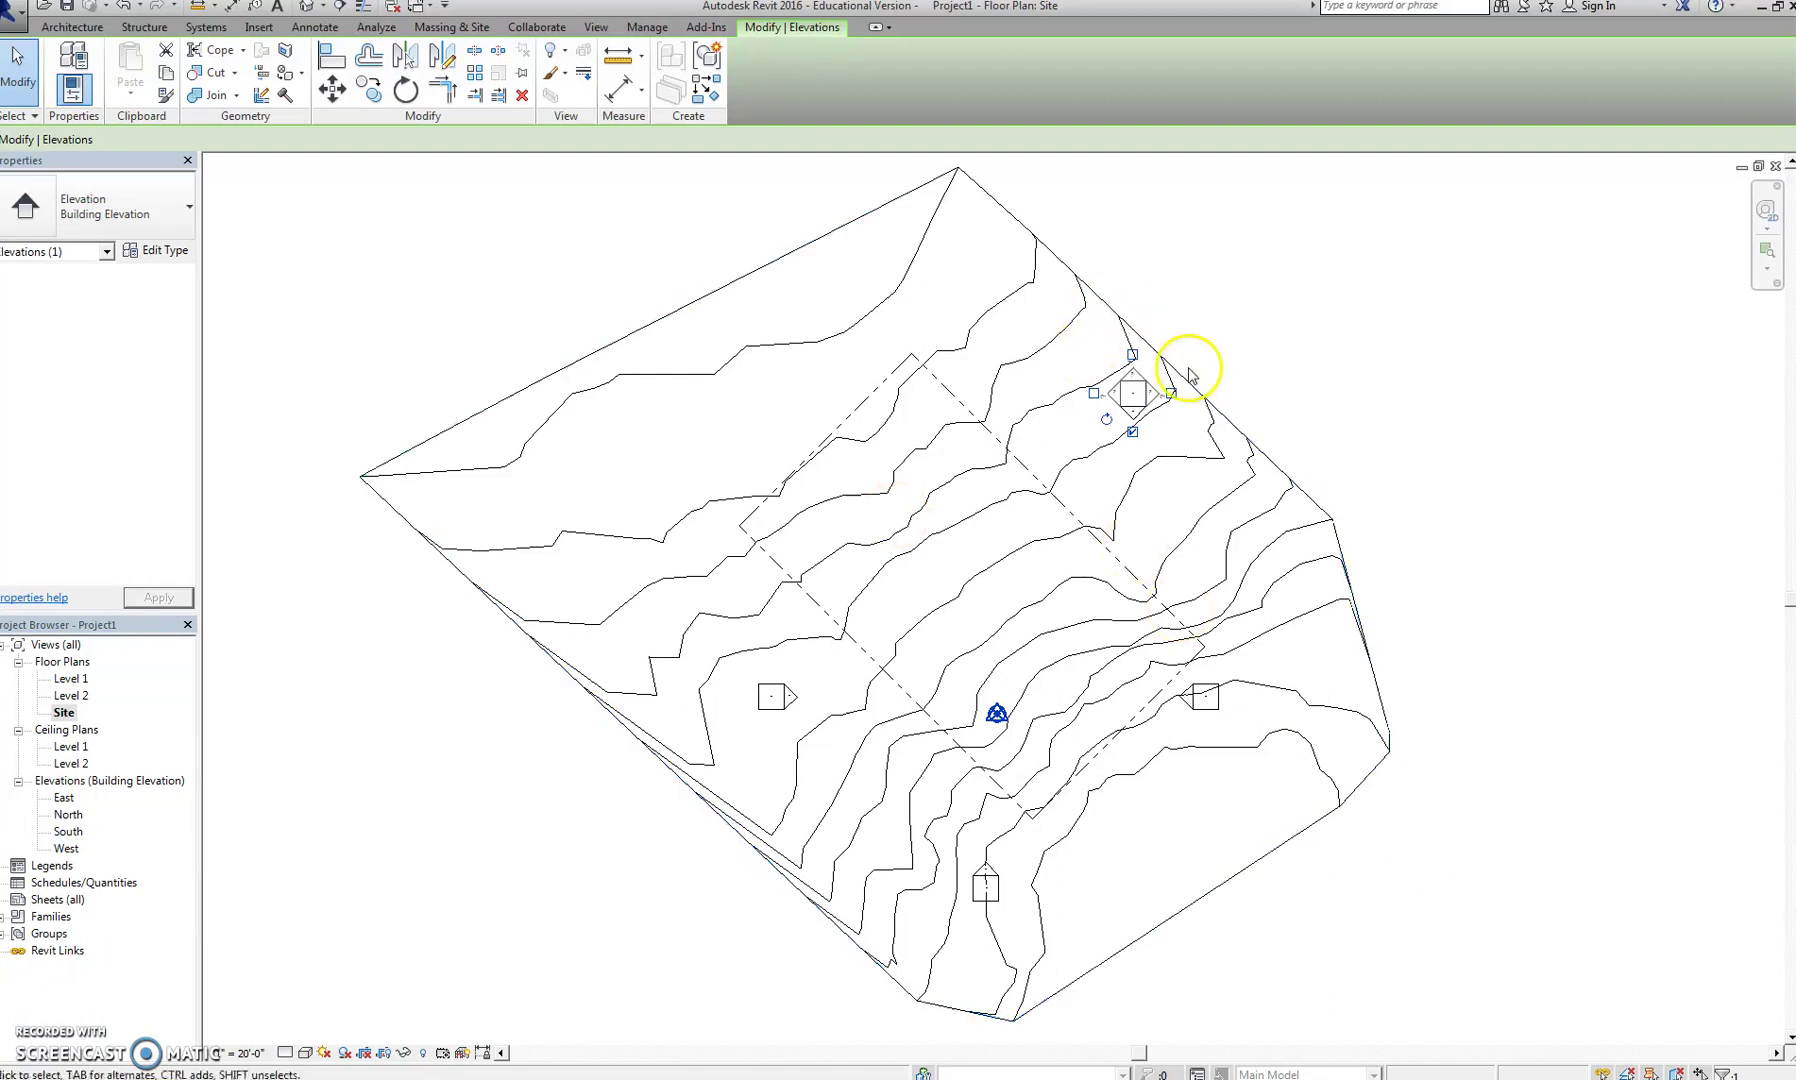
mouse_move(1138, 400)
left_mouse_down()
mouse_move(826, 276)
mouse_move(934, 275)
mouse_move(922, 267)
left_mouse_up()
left_click_drag(1205, 697, 1437, 637)
Move the west elevation marker well west of the lot and the south marker down to the terrain's southern edge
mouse_move(787, 698)
left_mouse_down()
mouse_move(588, 618)
mouse_move(553, 577)
mouse_move(798, 690)
left_mouse_up()
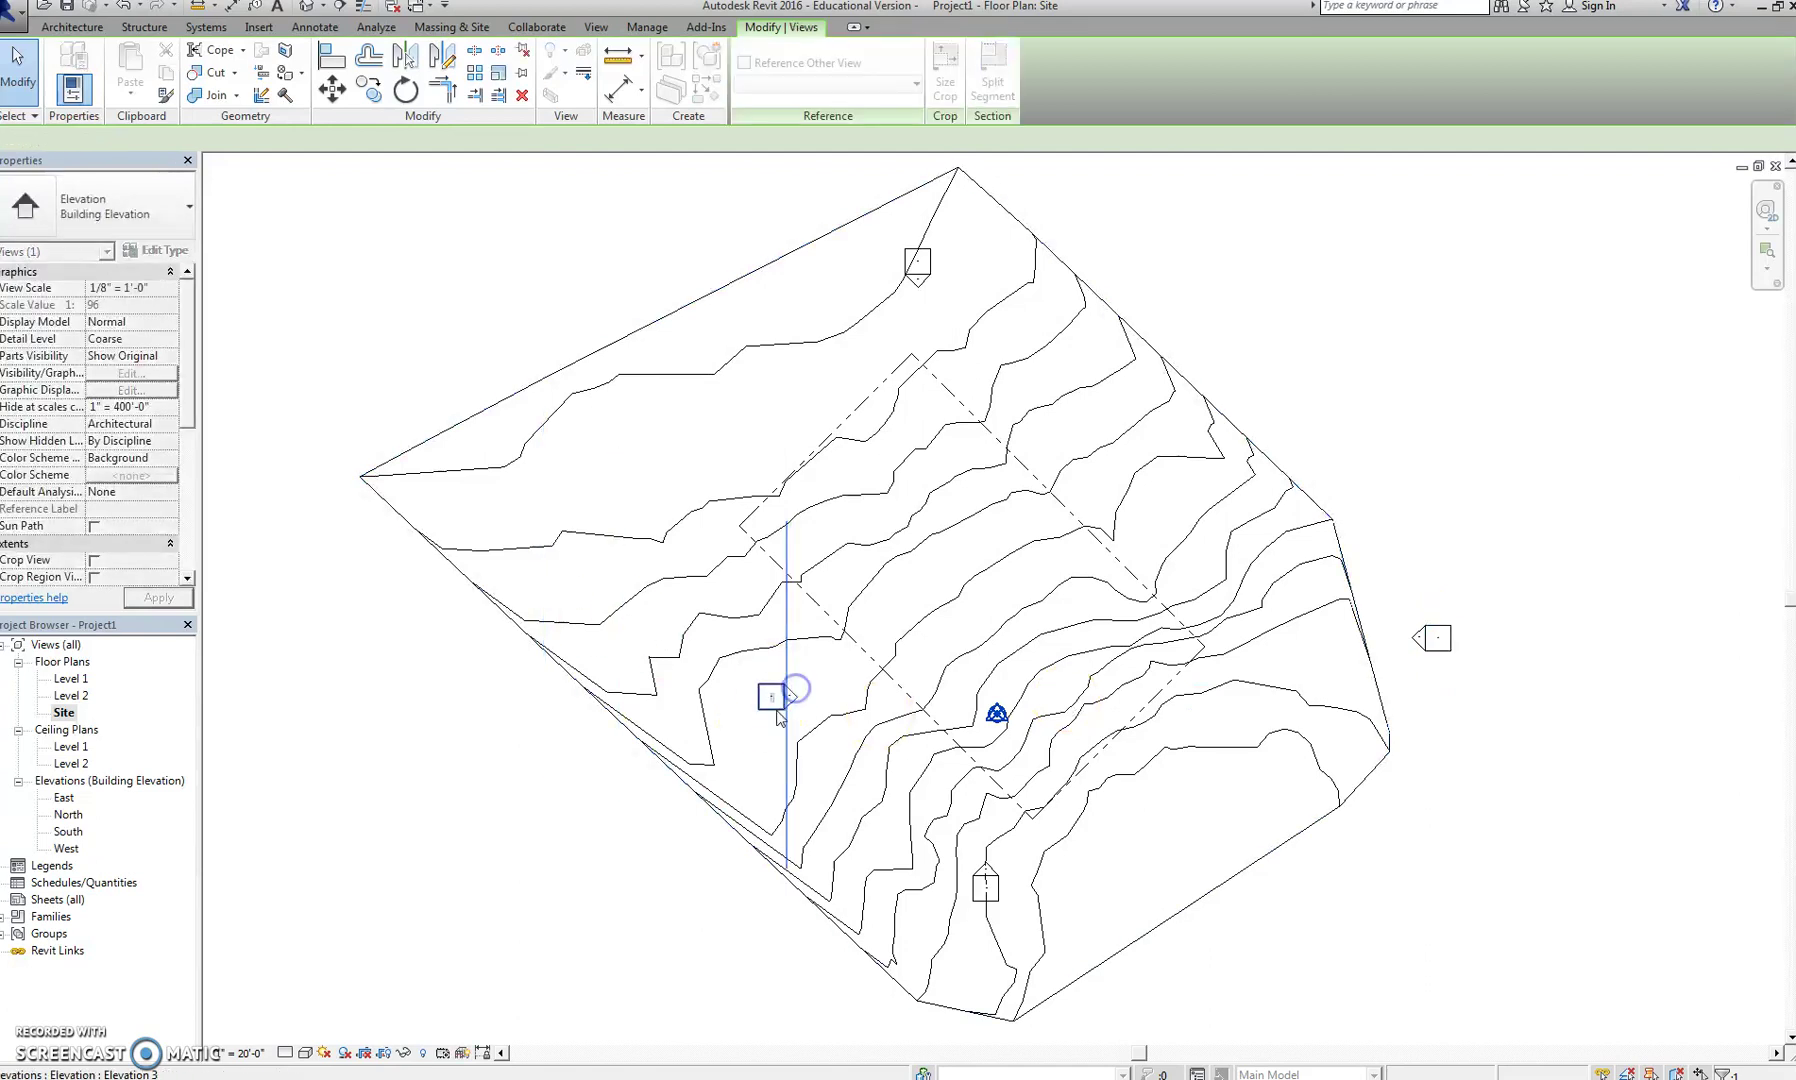
left_click(626, 612)
left_click_drag(627, 614, 573, 582)
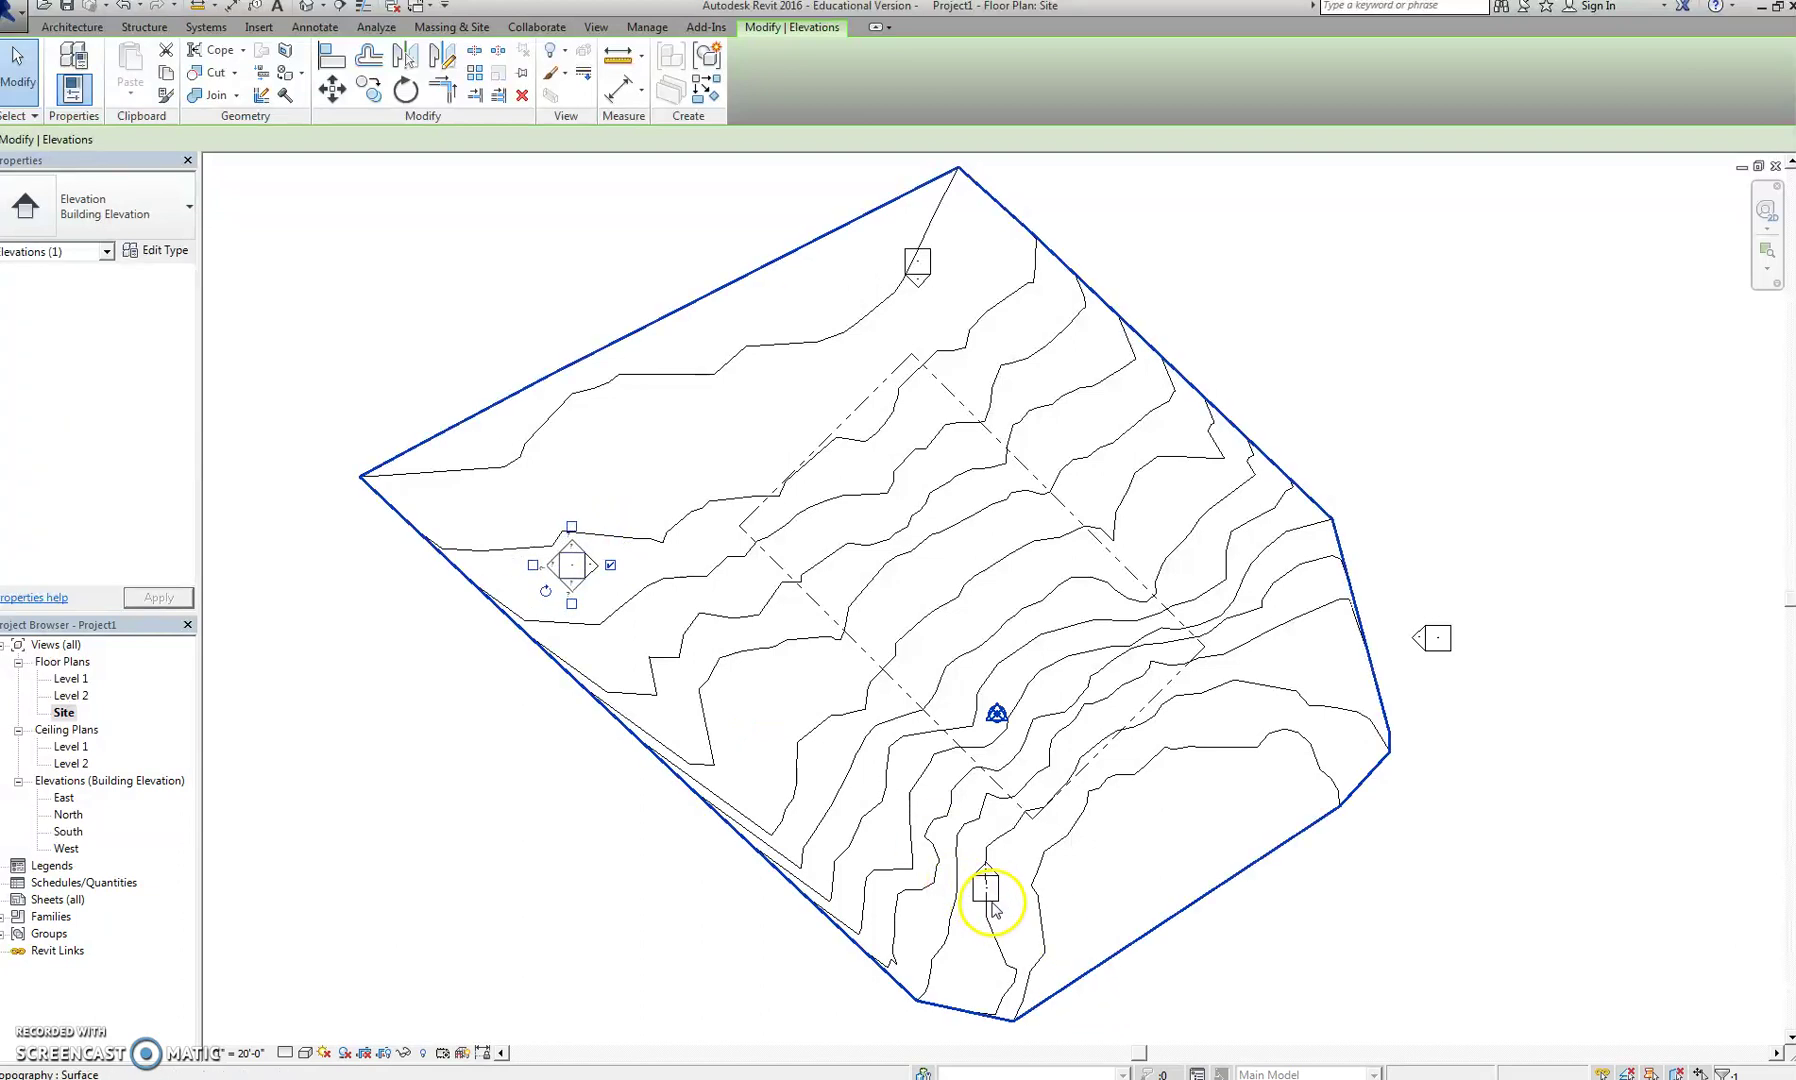
left_click_drag(1005, 898, 1006, 1012)
left_click(1297, 987)
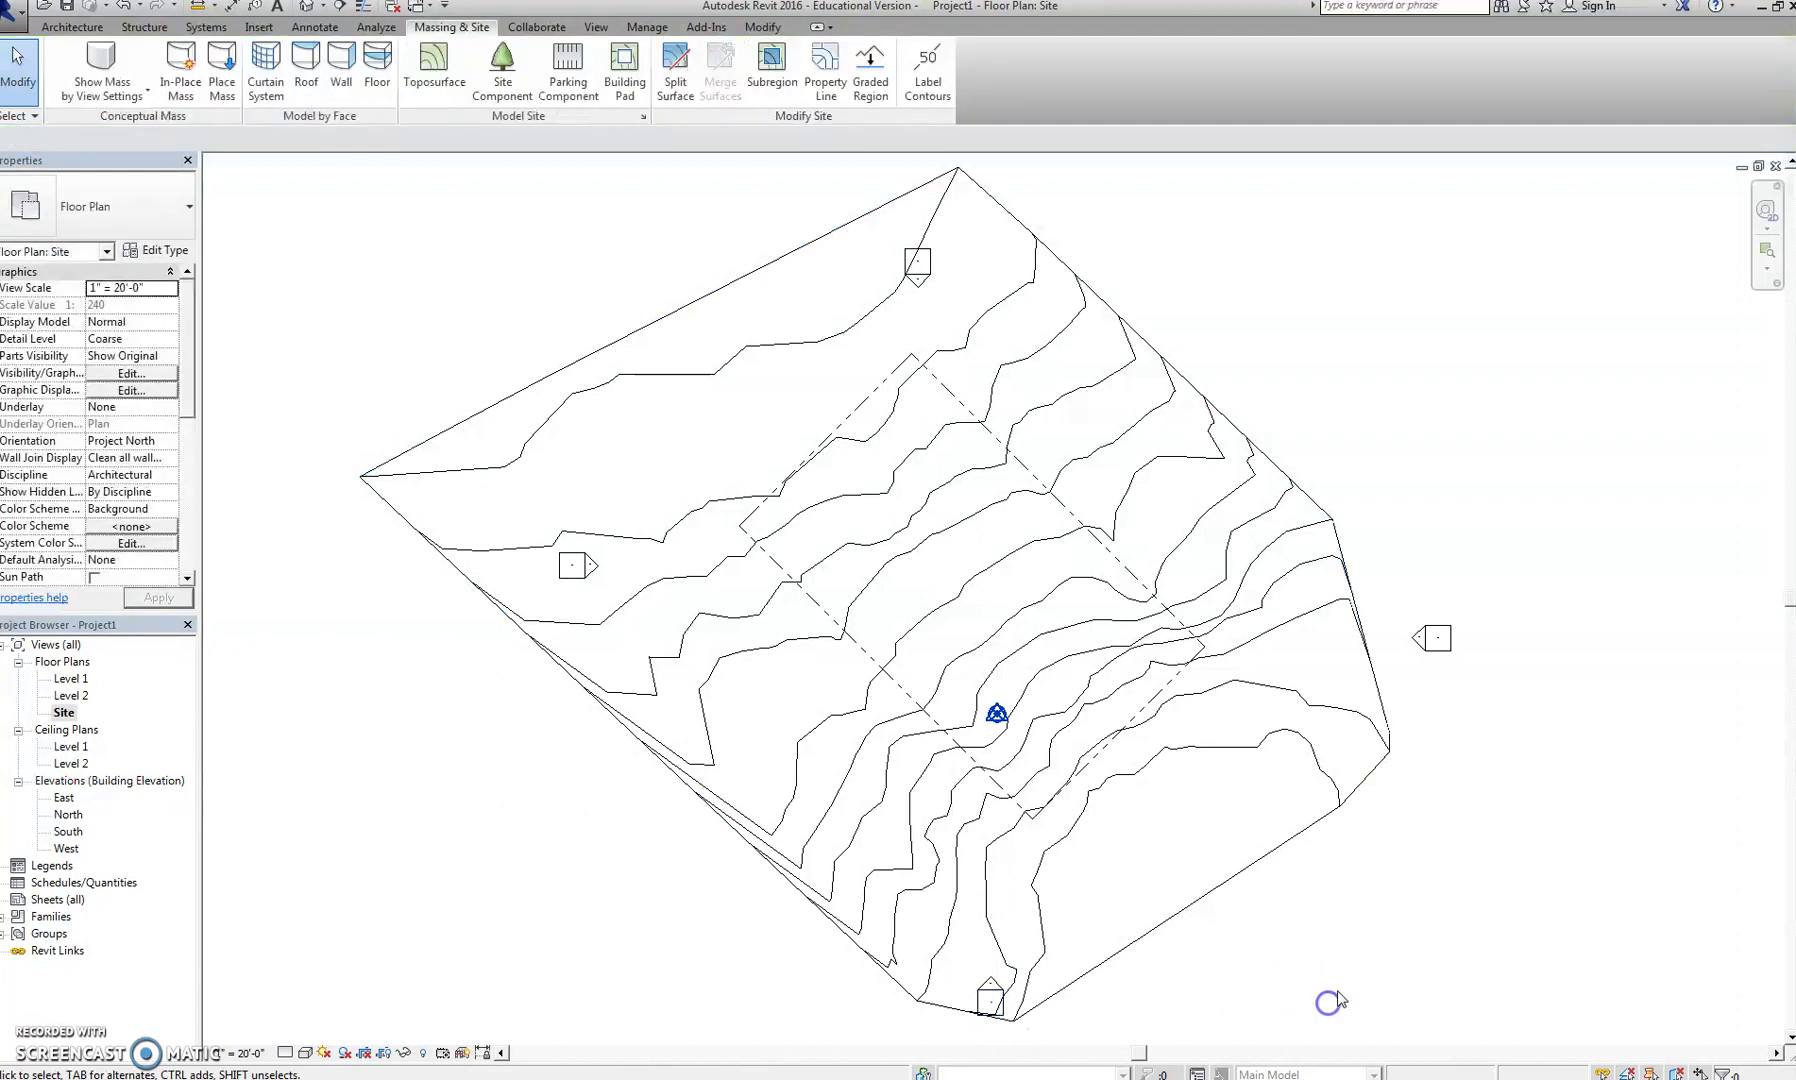